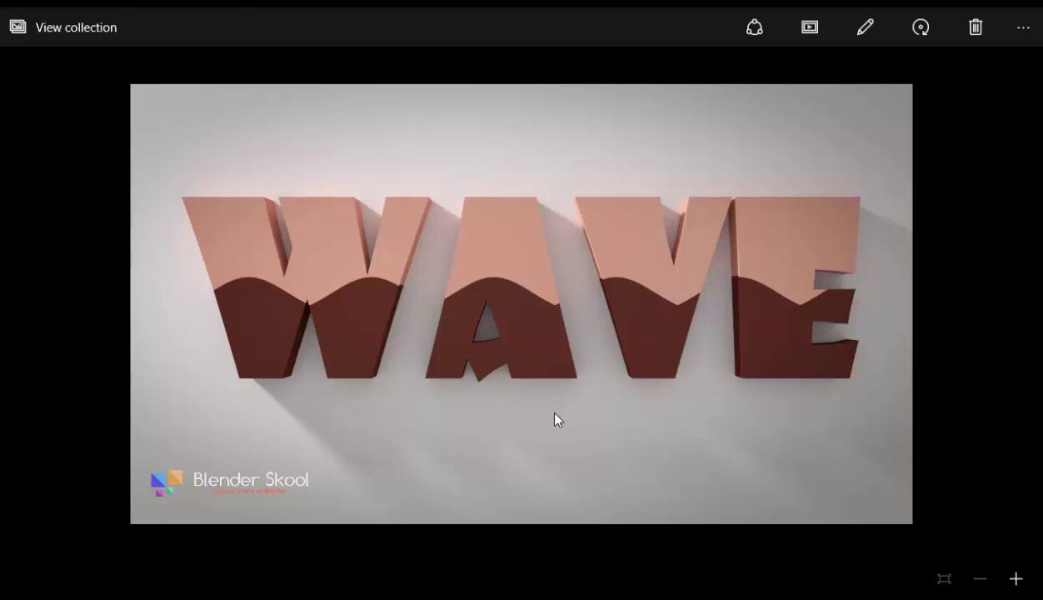
- Start a new Blender file and delete the default cube
{"action": "mouse_move", "coordinate": [498, 520]}
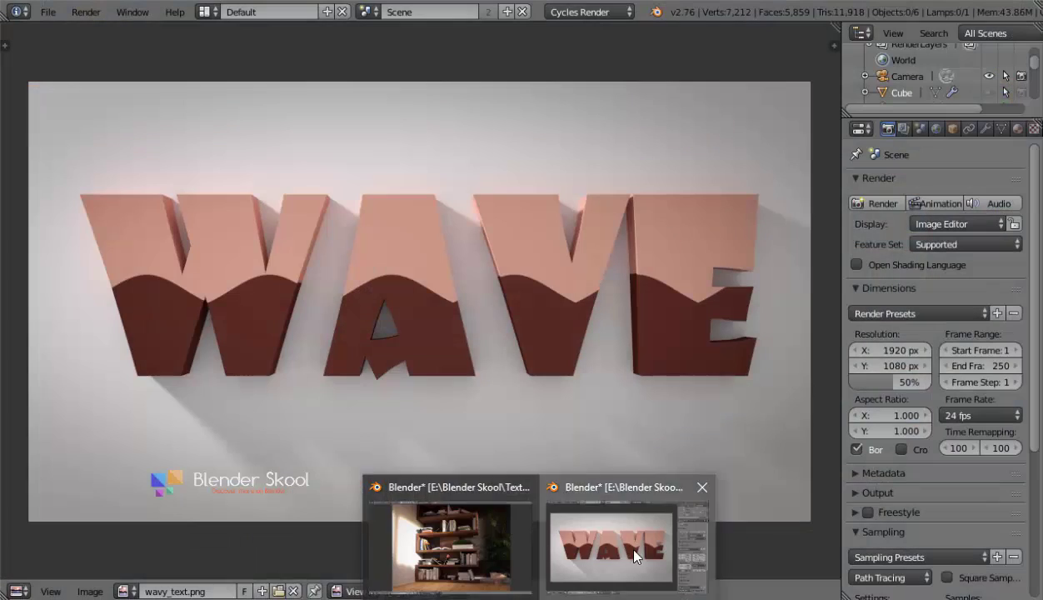
{"action": "left_click", "coordinate": [619, 538]}
{"action": "left_click", "coordinate": [48, 12]}
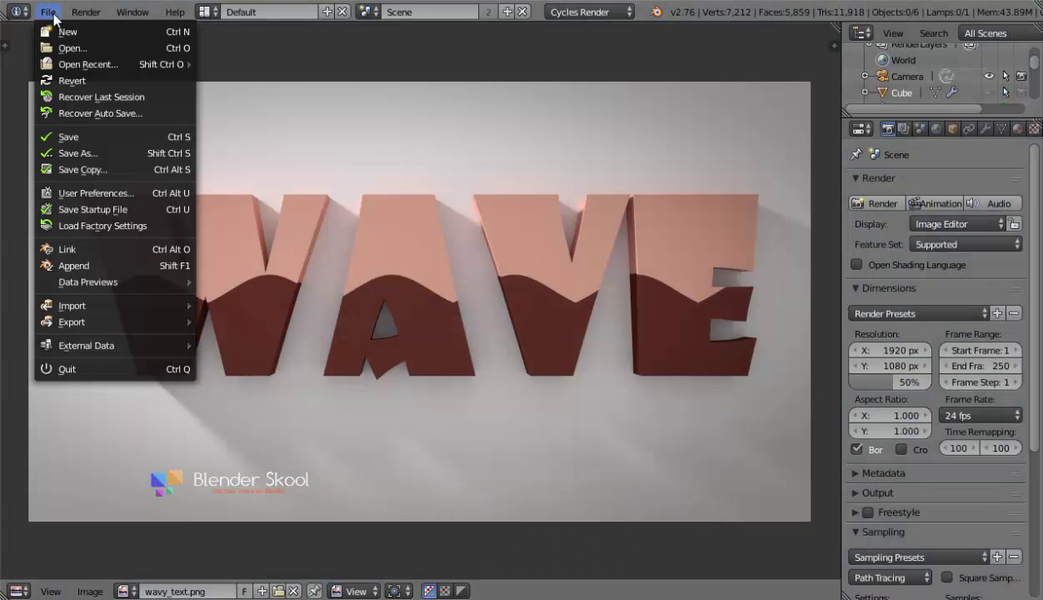
{"action": "left_click", "coordinate": [70, 32]}
{"action": "left_click", "coordinate": [70, 38]}
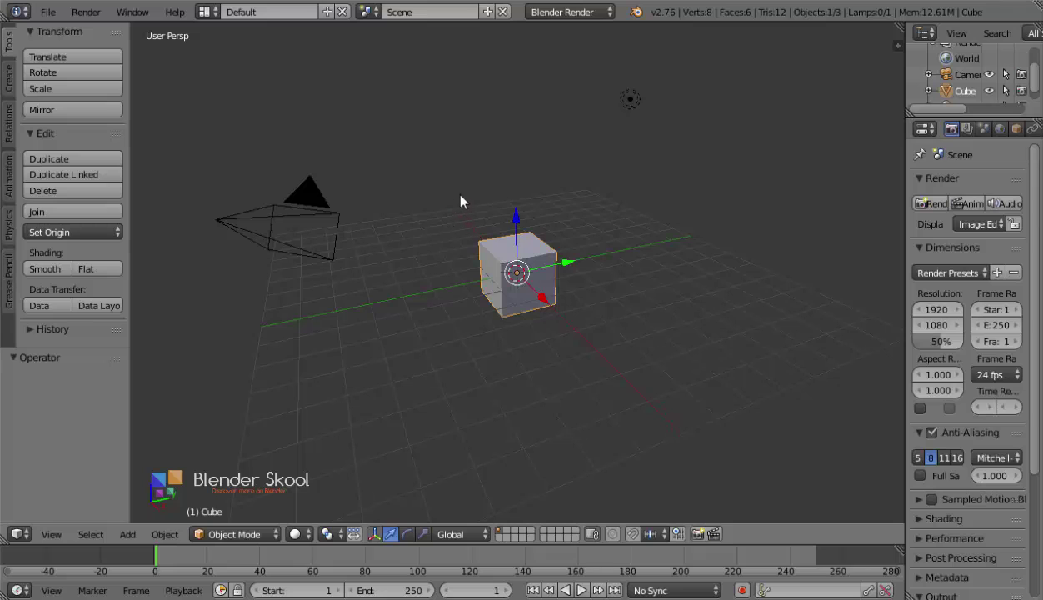
{"action": "key", "text": "x"}
{"action": "left_click", "coordinate": [602, 226]}
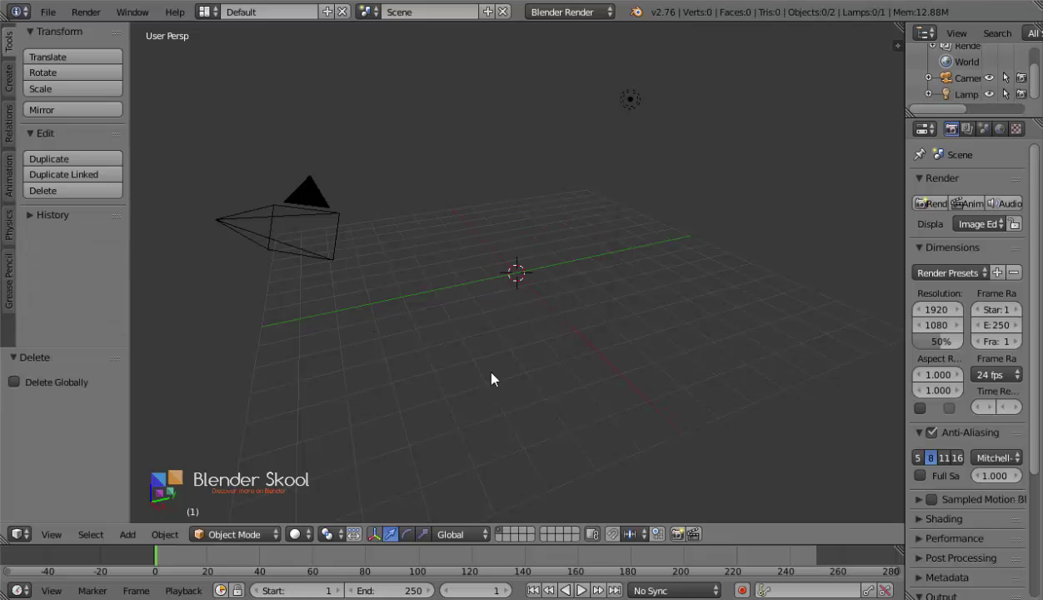
{"action": "key", "text": "t"}
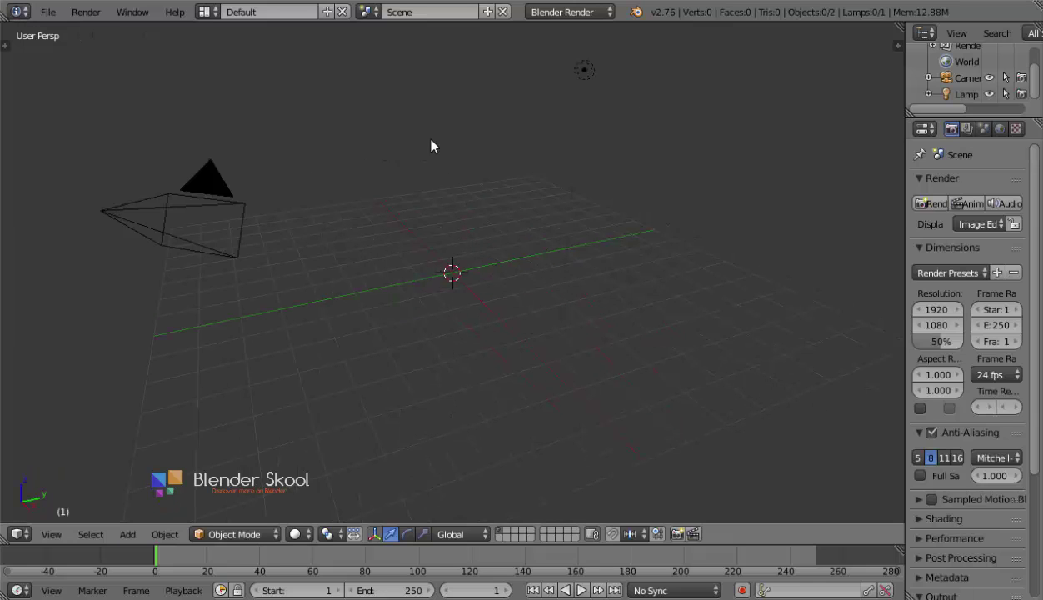
- Add a text object and rotate it 90° about X so it stands upright
{"action": "key", "text": "shift+a"}
{"action": "mouse_move", "coordinate": [414, 153]}
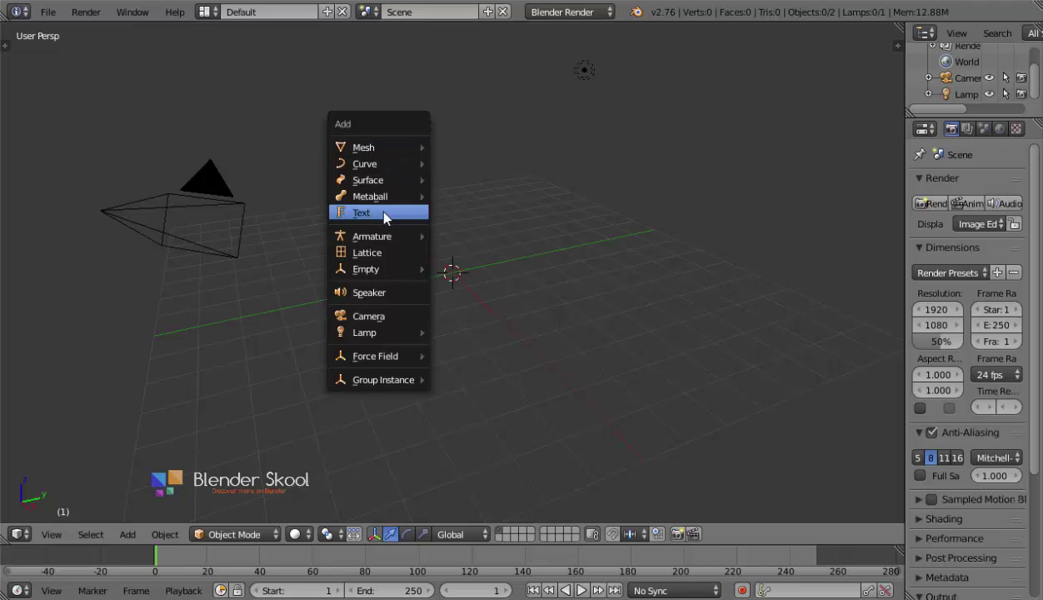
{"action": "left_click", "coordinate": [373, 213]}
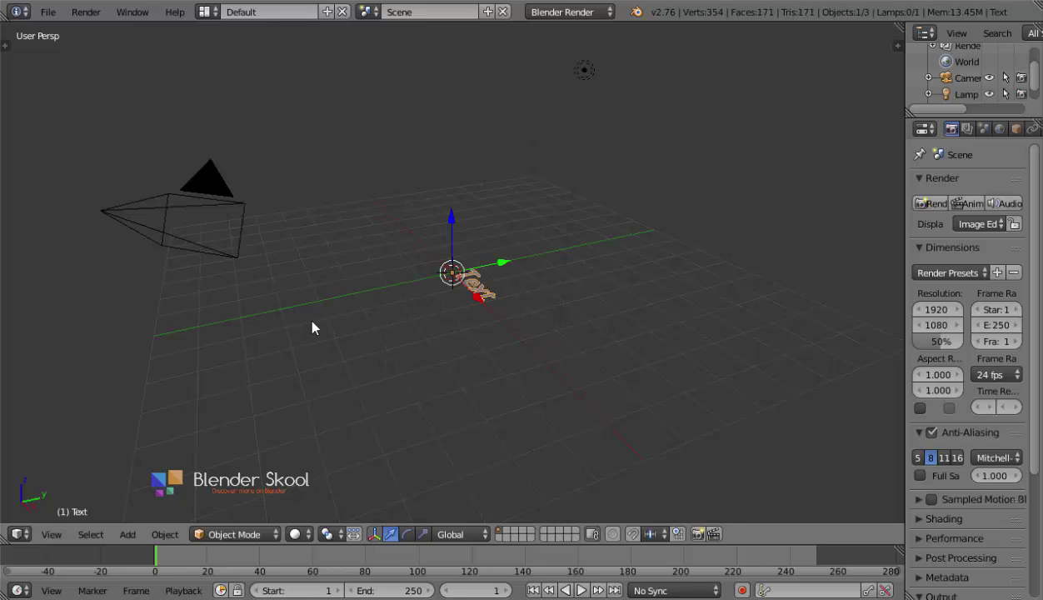
{"action": "type", "text": "rx"}
{"action": "type", "text": "90"}
{"action": "key", "text": "Return"}
{"action": "key", "text": "KP_1"}
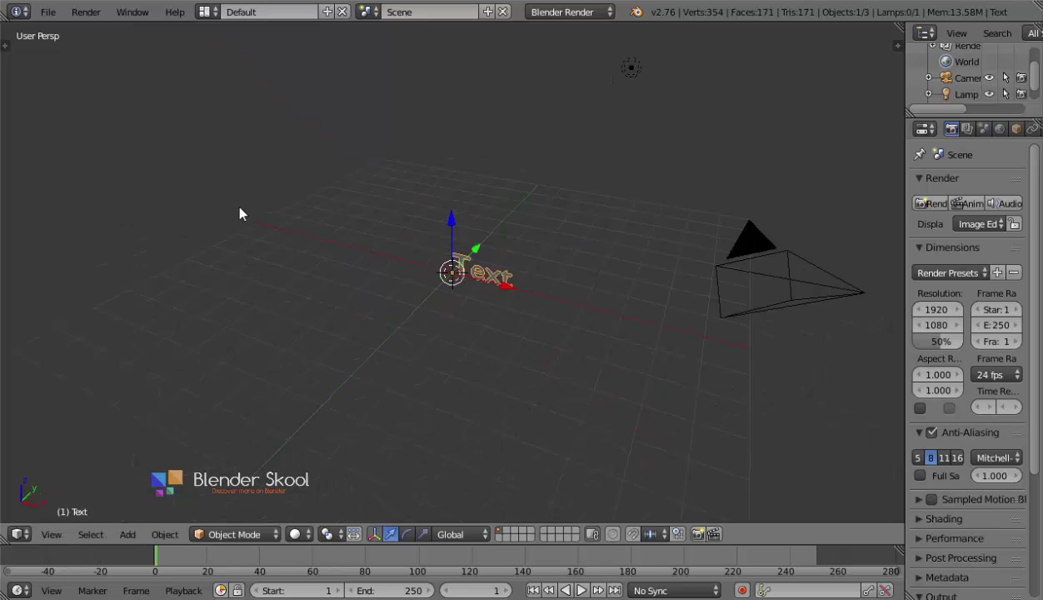
{"action": "scroll", "coordinate": [273, 210], "scroll_direction": "up", "scroll_amount": 2}
{"action": "middle_click_drag", "start_coordinate": [272, 210], "coordinate": [479, 284]}
- Replace the text's default wording with WAVE
{"action": "key", "text": "Tab"}
{"action": "key", "text": "BackSpace"}
{"action": "key", "text": "BackSpace"}
{"action": "key", "text": "BackSpace"}
{"action": "key", "text": "BackSpace"}
{"action": "type", "text": "W"}
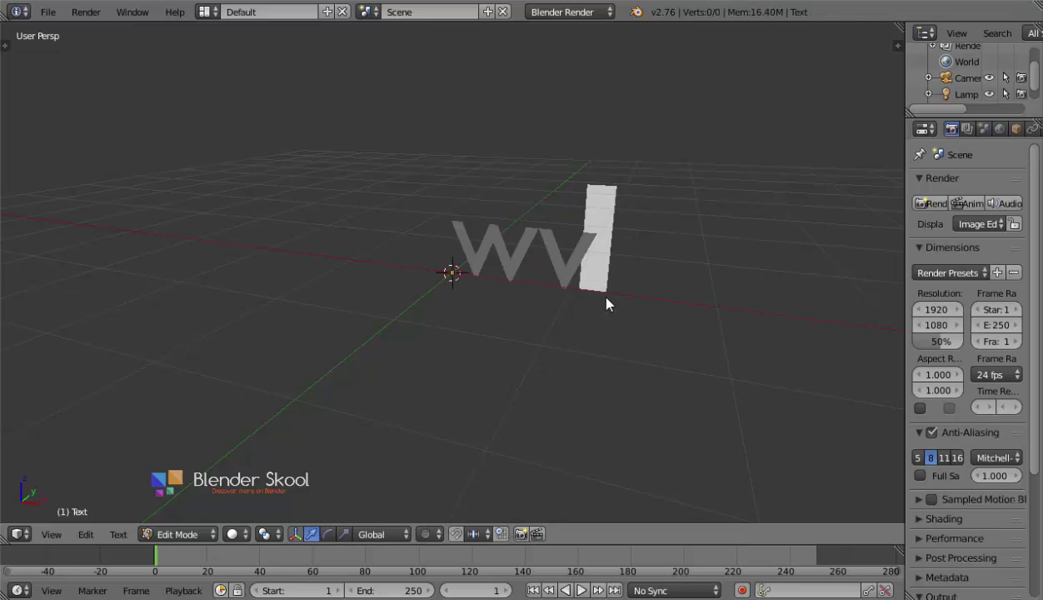
{"action": "type", "text": "AVE"}
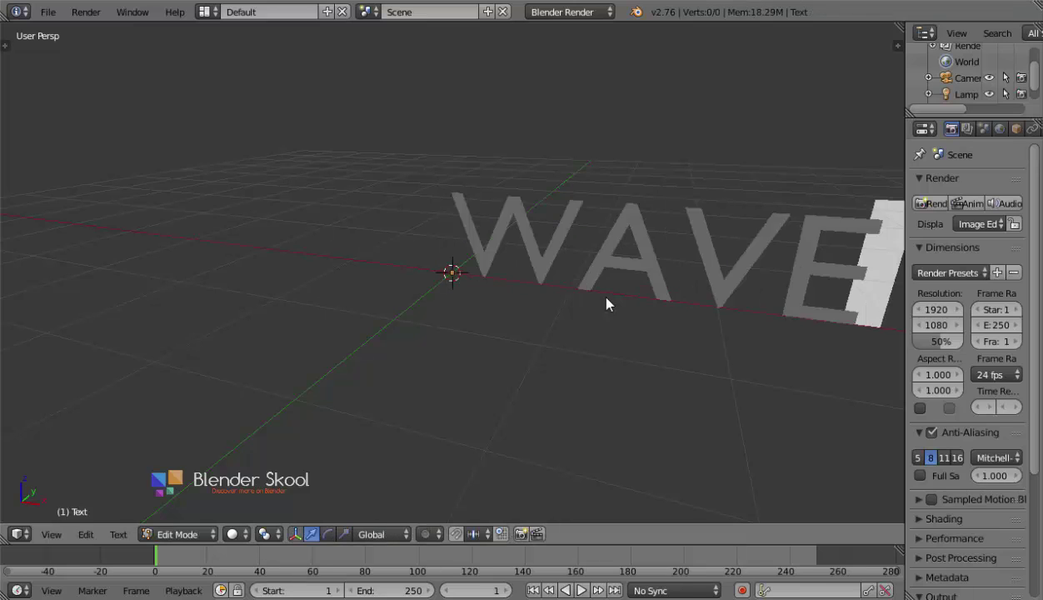
{"action": "key", "text": "Tab"}
{"action": "scroll", "coordinate": [605, 297], "scroll_direction": "down", "scroll_amount": 3}
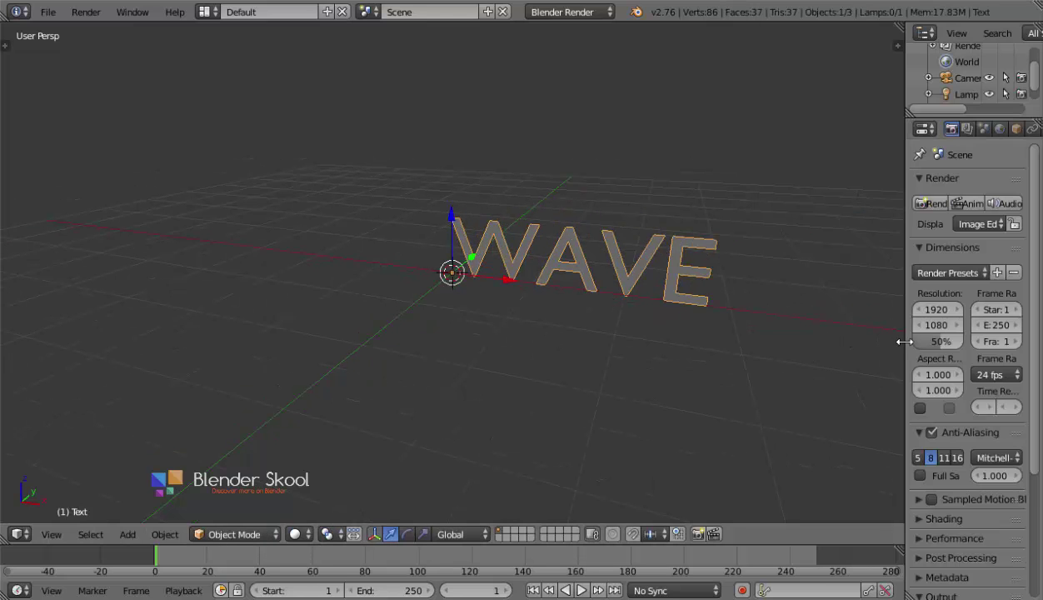
{"action": "left_click_drag", "start_coordinate": [906, 336], "coordinate": [796, 324]}
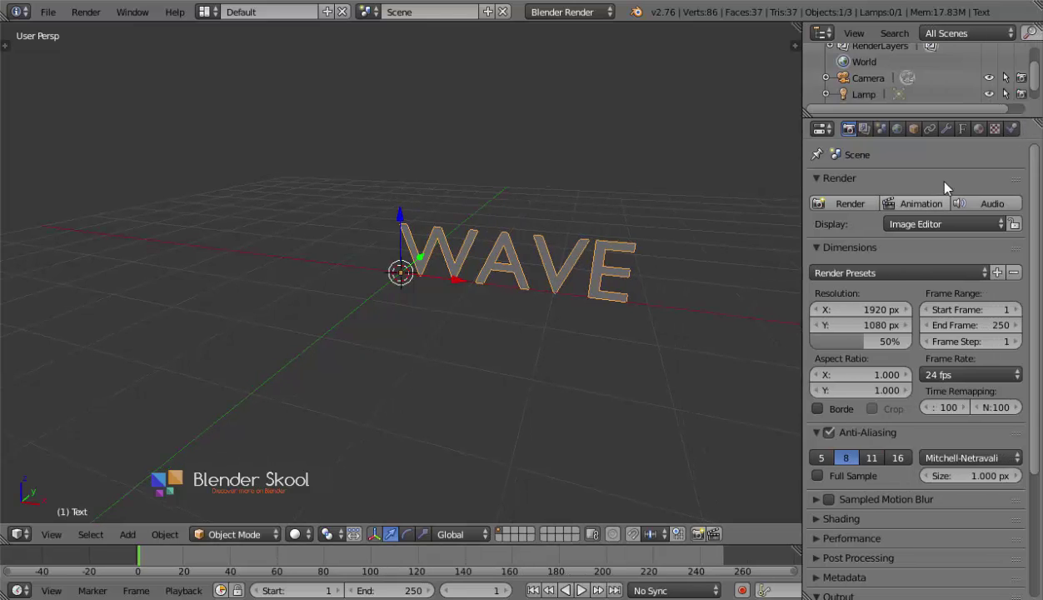
- Set the WAVE text's Paragraph alignment to Center in the Font properties
{"action": "left_click", "coordinate": [962, 129]}
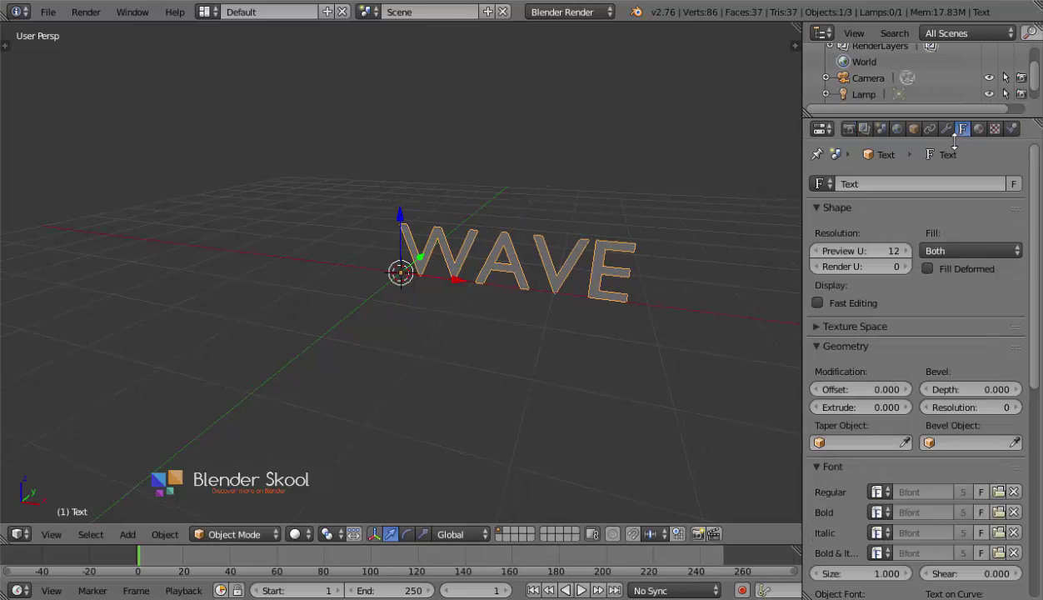
{"action": "scroll", "coordinate": [992, 275], "scroll_direction": "down", "scroll_amount": 3}
{"action": "scroll", "coordinate": [993, 280], "scroll_direction": "down", "scroll_amount": 6}
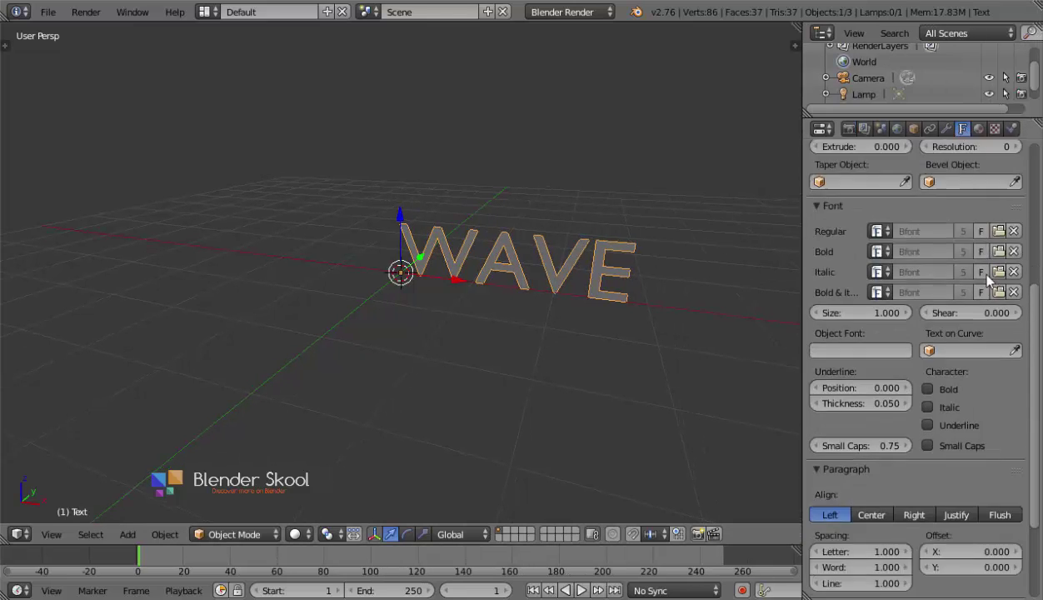
{"action": "left_click", "coordinate": [871, 482]}
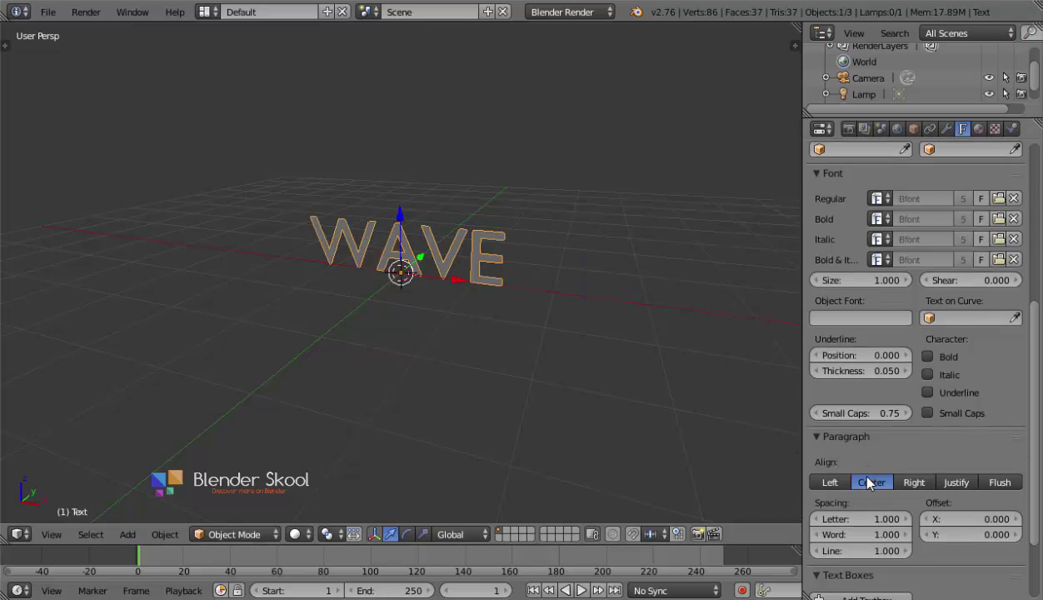
{"action": "scroll", "coordinate": [858, 470], "scroll_direction": "up", "scroll_amount": 8}
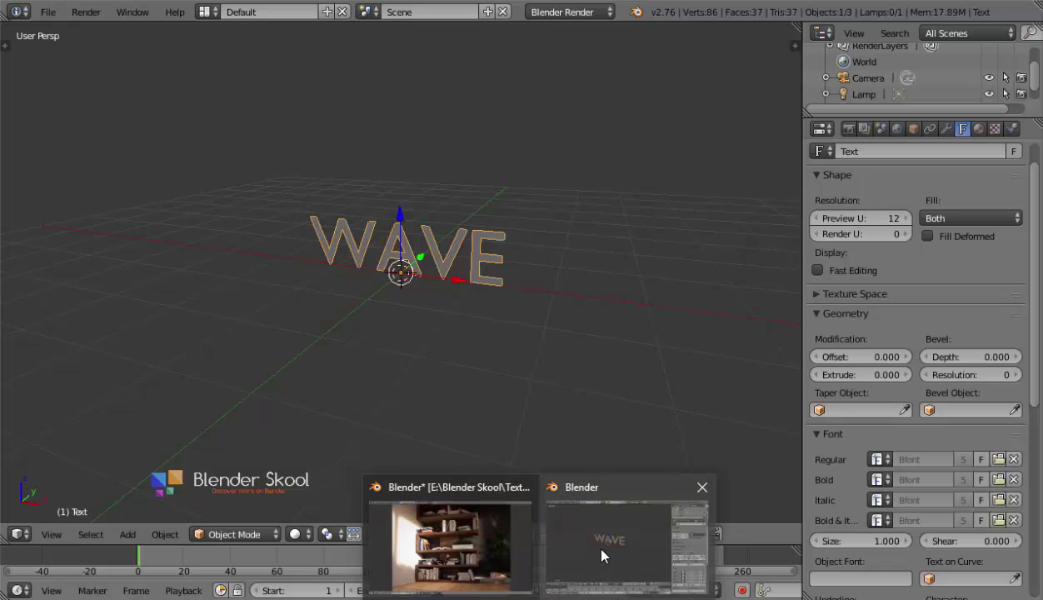
- Load SHOWG.TTF from the Windows Fonts folder as the WAVE text's font
{"action": "left_click", "coordinate": [601, 555]}
{"action": "middle_click_drag", "start_coordinate": [479, 419], "coordinate": [446, 386]}
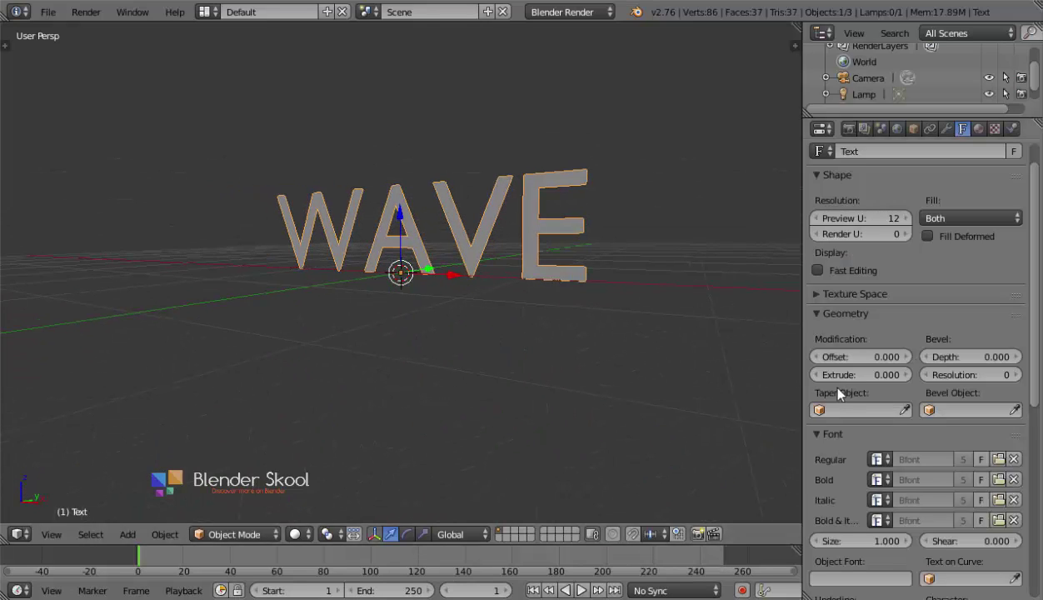
{"action": "scroll", "coordinate": [838, 378], "scroll_direction": "down", "scroll_amount": 3}
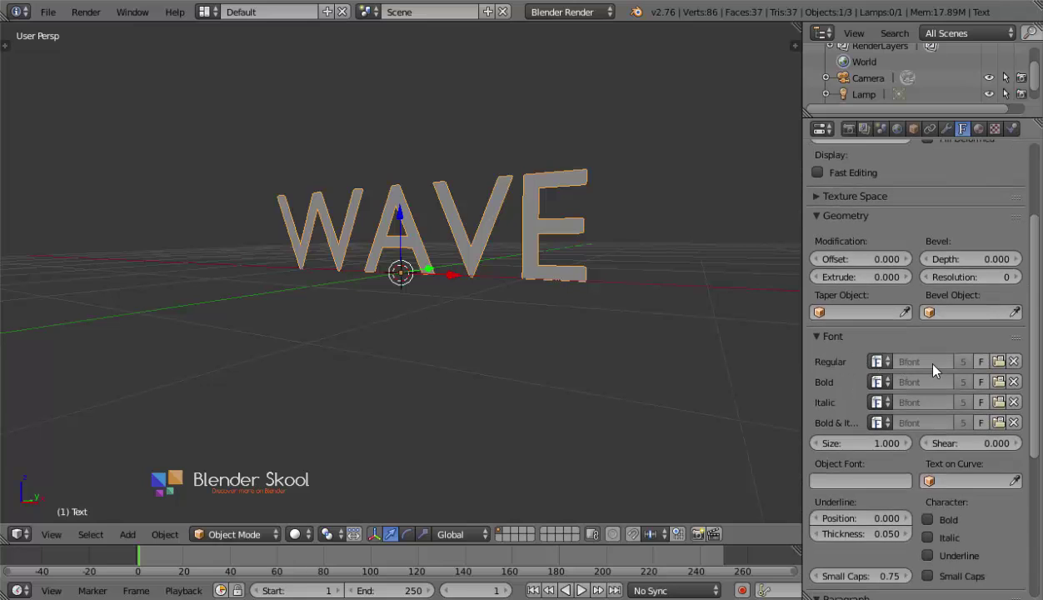
{"action": "left_click", "coordinate": [998, 361]}
{"action": "left_click", "coordinate": [294, 337]}
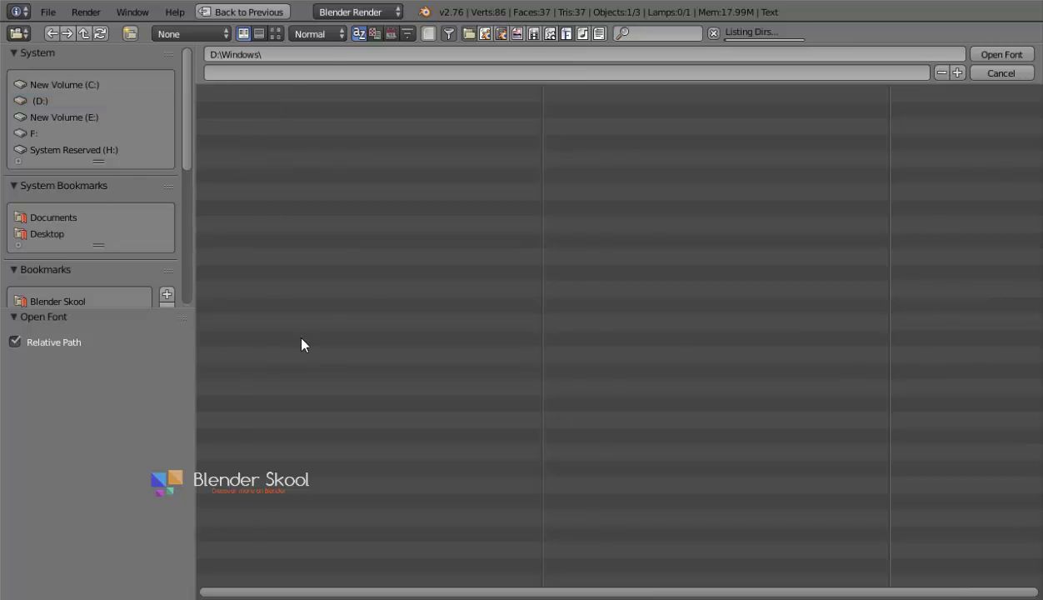
{"action": "left_click", "coordinate": [244, 404]}
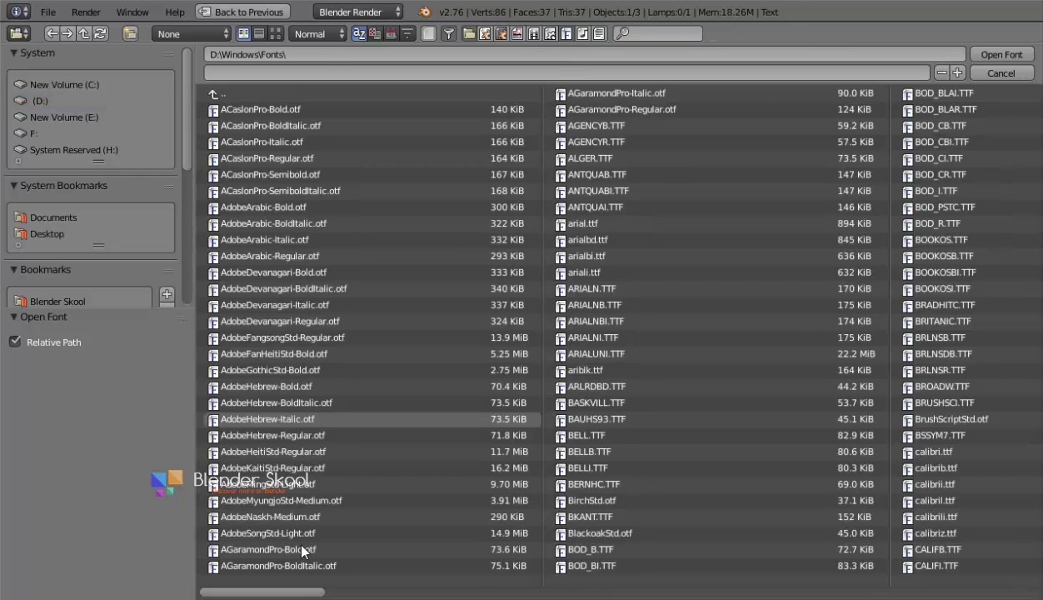
{"action": "left_click_drag", "start_coordinate": [296, 591], "coordinate": [873, 593]}
{"action": "left_click", "coordinate": [821, 354]}
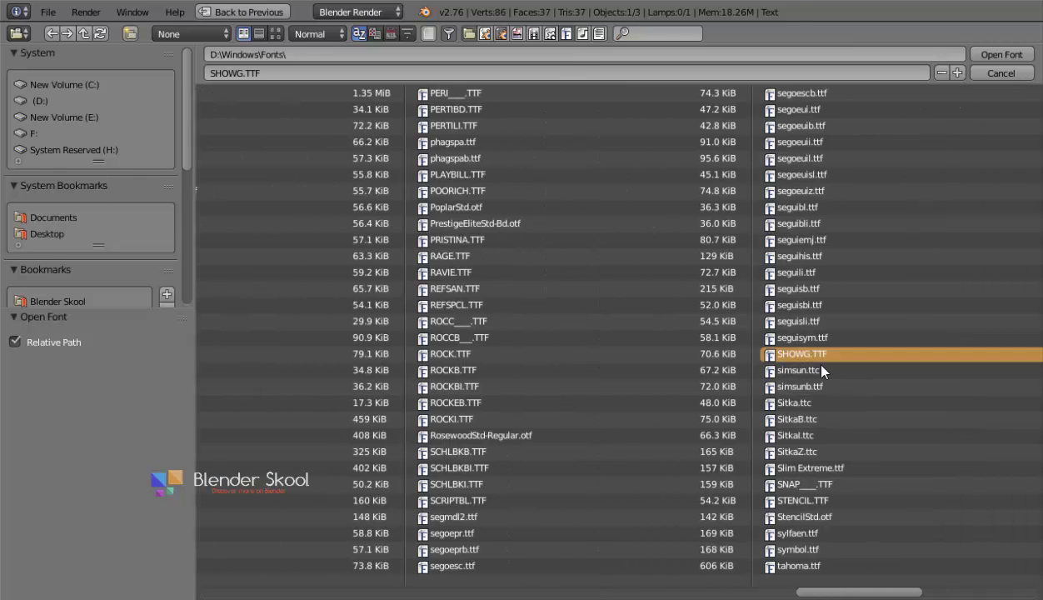
{"action": "left_click", "coordinate": [998, 55]}
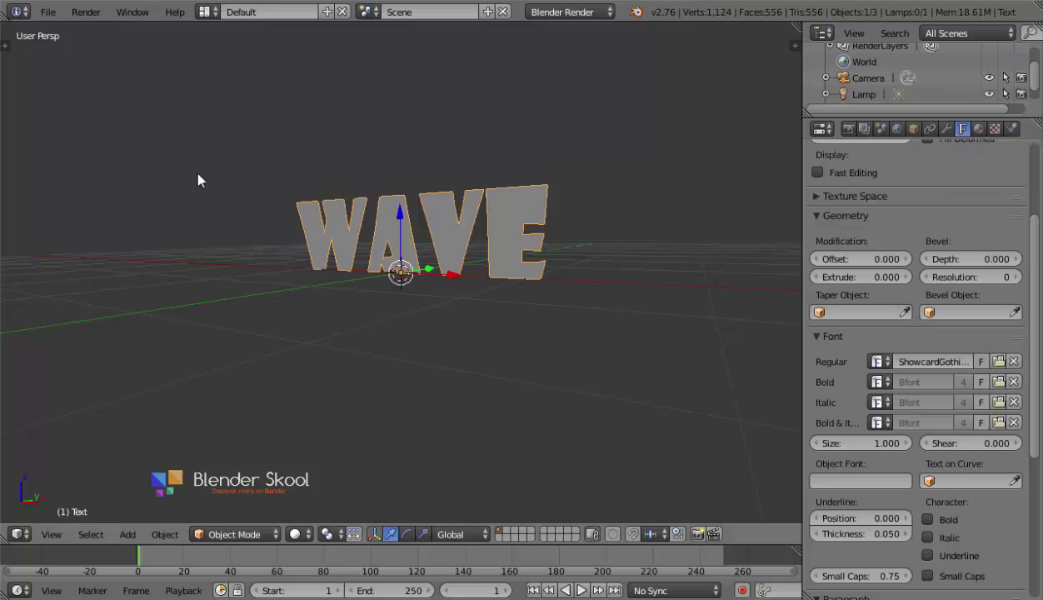
{"action": "middle_click_drag", "start_coordinate": [198, 176], "coordinate": [291, 193]}
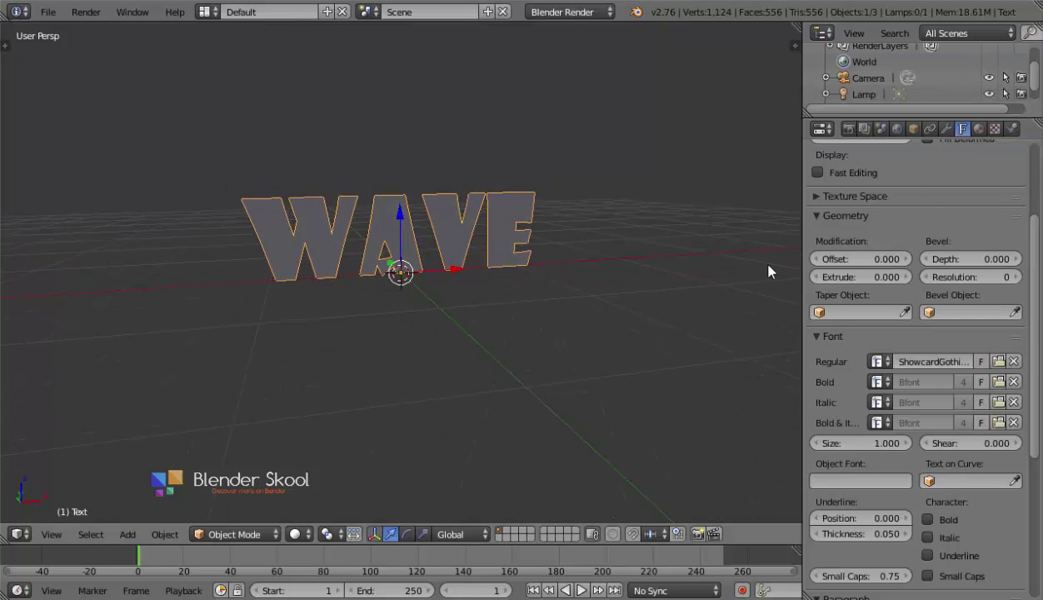
- Set the WAVE text's Geometry Extrude to 0.100
{"action": "left_click", "coordinate": [862, 277]}
{"action": "type", "text": "0.0"}
{"action": "type", "text": "1"}
{"action": "key", "text": "Return"}
{"action": "middle_click_drag", "start_coordinate": [583, 224], "coordinate": [469, 225]}
{"action": "middle_click_drag", "start_coordinate": [520, 263], "coordinate": [491, 282]}
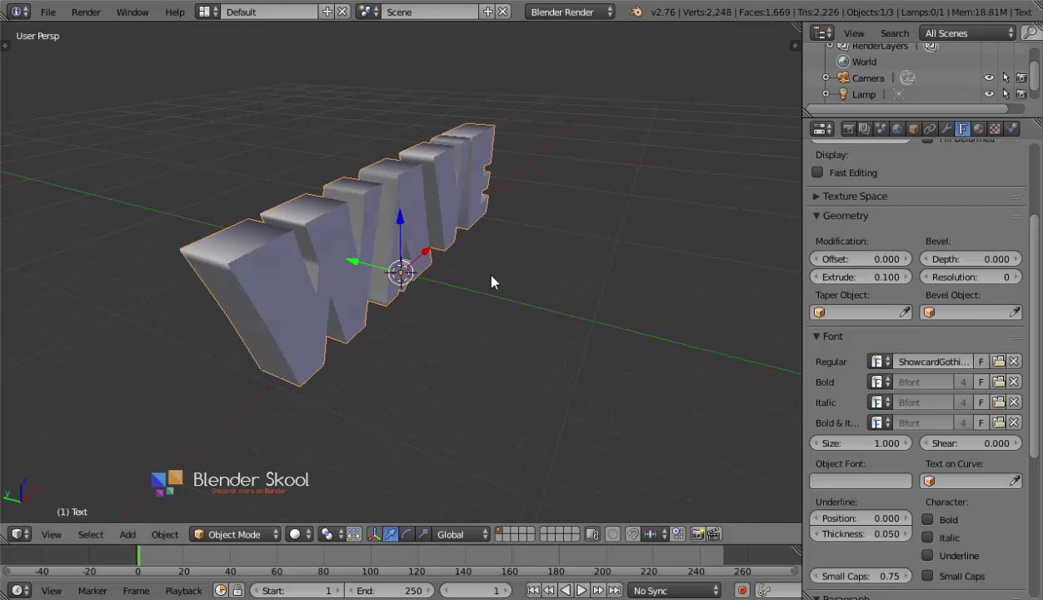
{"action": "scroll", "coordinate": [836, 300], "scroll_direction": "up", "scroll_amount": 2}
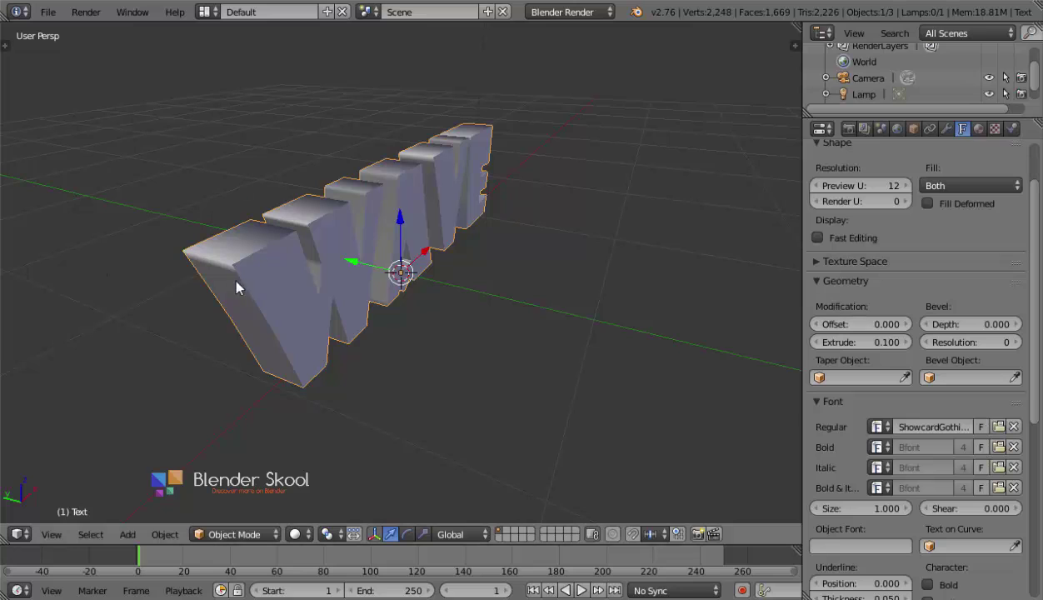
{"action": "middle_click_drag", "start_coordinate": [230, 279], "coordinate": [286, 191]}
{"action": "scroll", "coordinate": [825, 300], "scroll_direction": "up", "scroll_amount": 2}
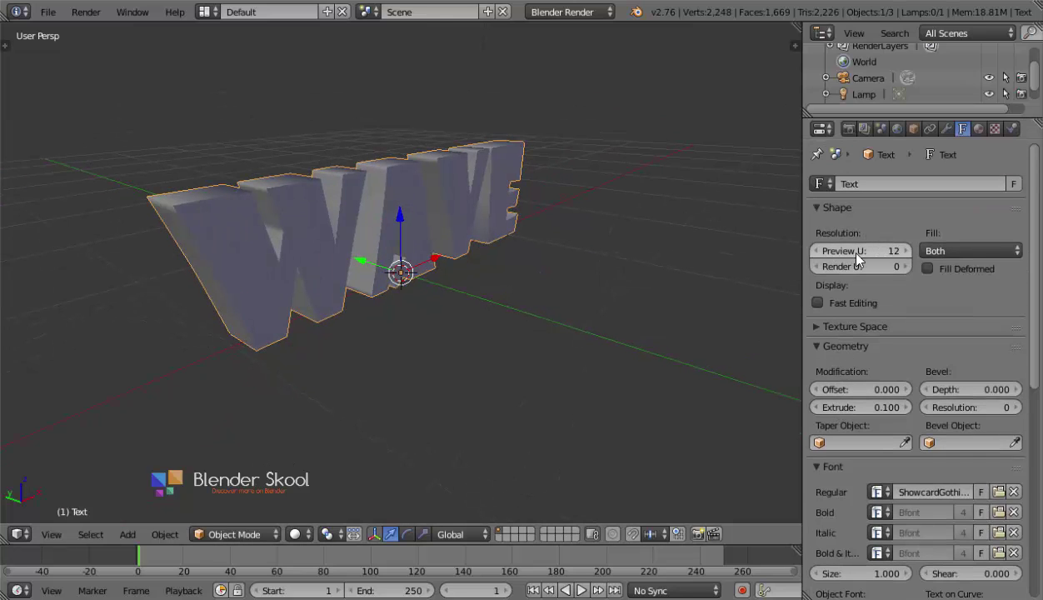
- Lower the text's curve preview resolution down to 5
{"action": "left_click", "coordinate": [817, 251]}
{"action": "left_click", "coordinate": [817, 251]}
{"action": "left_click", "coordinate": [816, 251]}
{"action": "left_click", "coordinate": [817, 251]}
{"action": "left_click", "coordinate": [817, 250]}
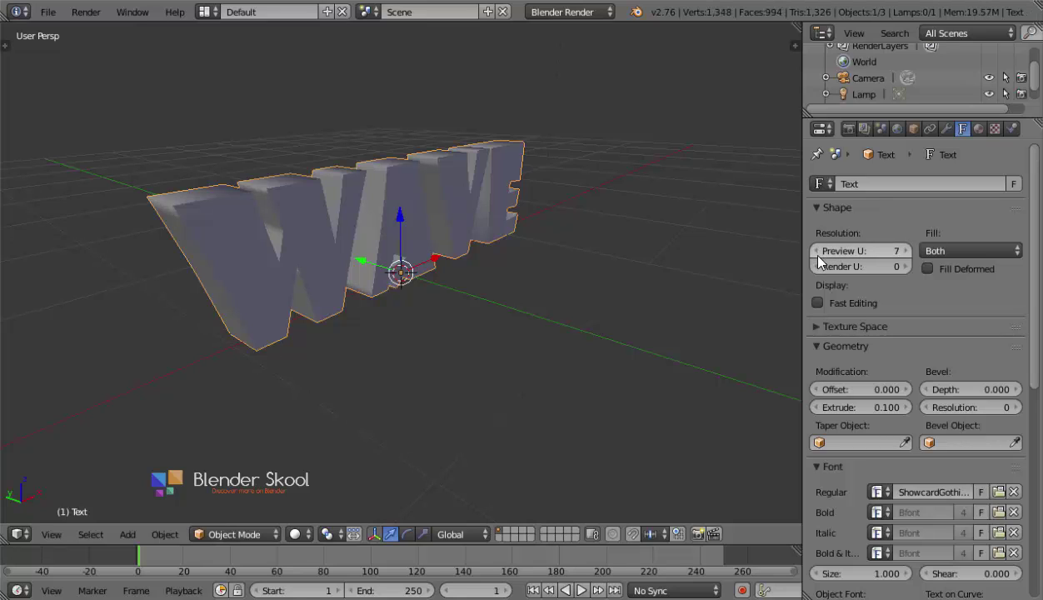
{"action": "left_click", "coordinate": [817, 251]}
{"action": "left_click", "coordinate": [817, 253]}
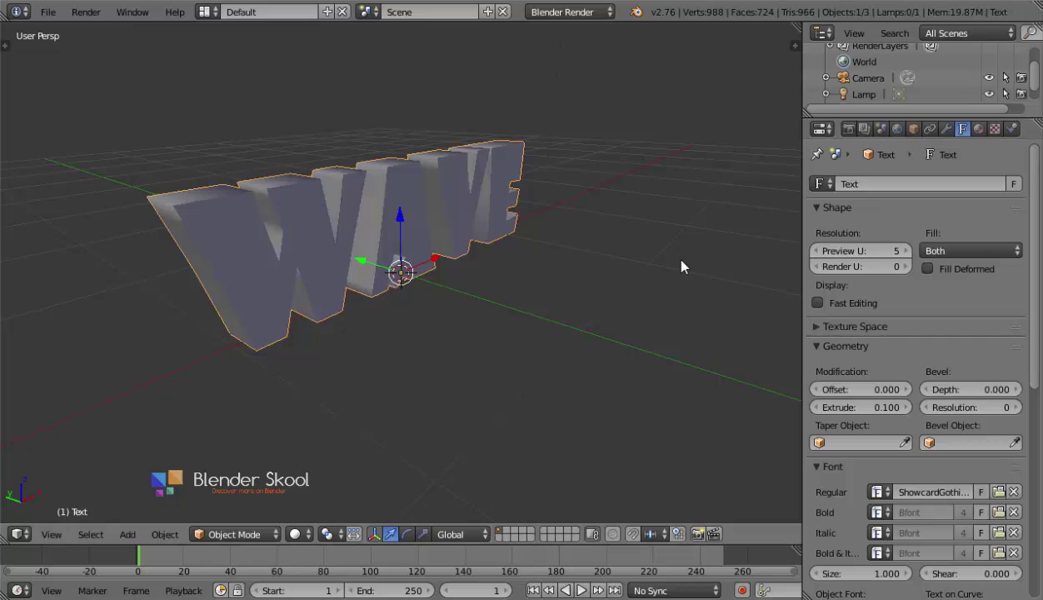
- Orbit around the extruded WAVE text to inspect it from several angles
{"action": "middle_click_drag", "start_coordinate": [678, 263], "coordinate": [633, 279]}
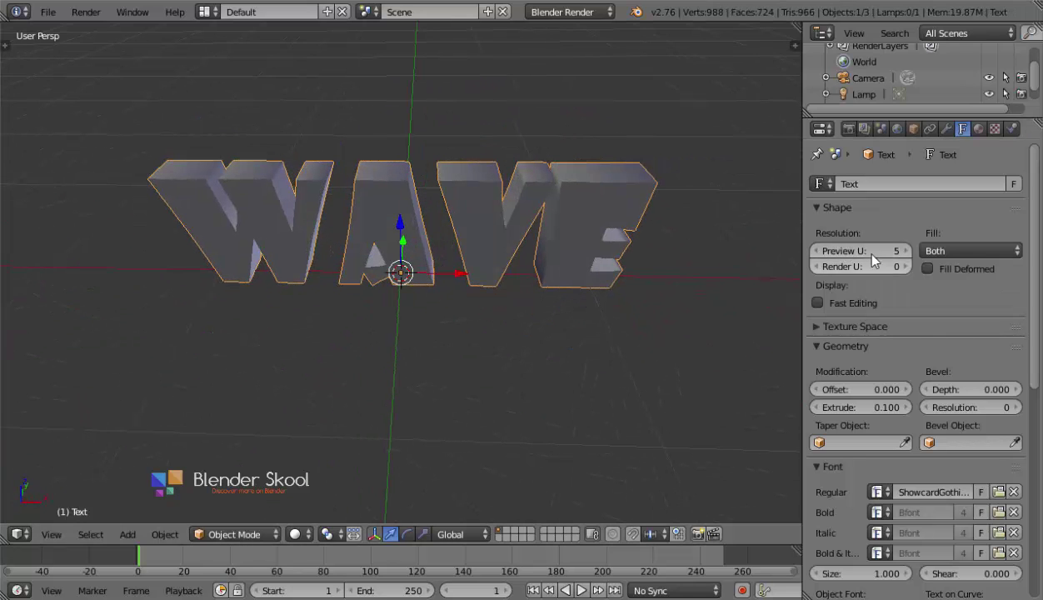
{"action": "middle_click_drag", "start_coordinate": [593, 270], "coordinate": [552, 246]}
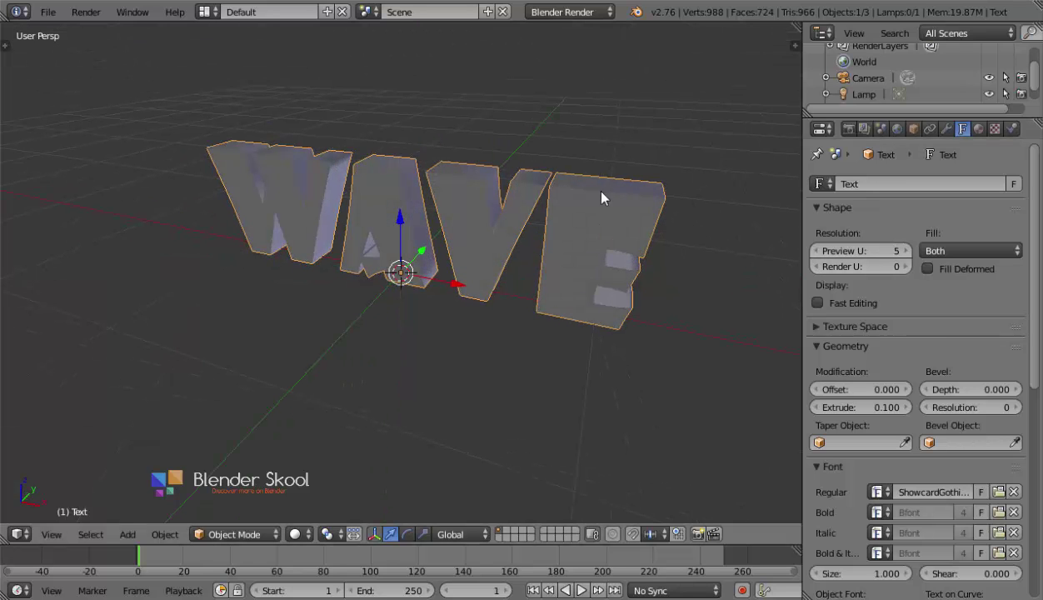
{"action": "middle_click_drag", "start_coordinate": [392, 263], "coordinate": [503, 219]}
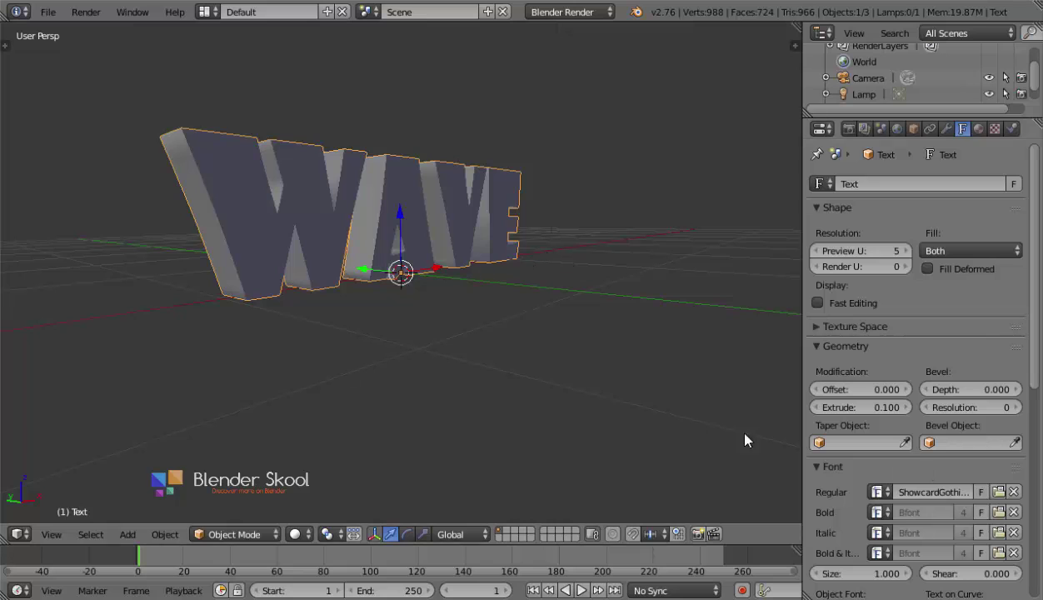
{"action": "middle_click_drag", "start_coordinate": [396, 215], "coordinate": [300, 192]}
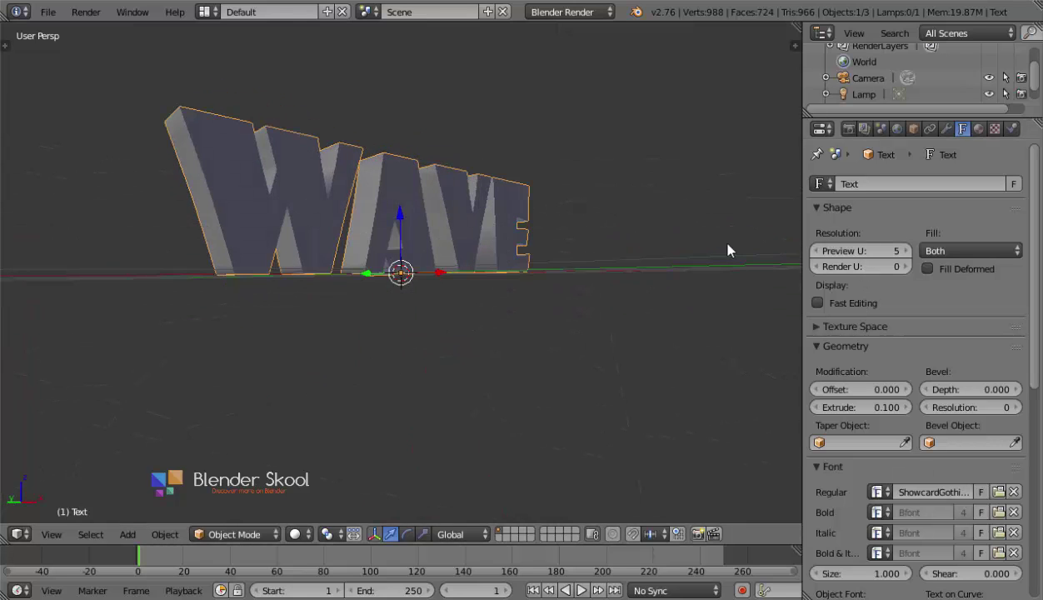
{"action": "middle_click_drag", "start_coordinate": [652, 238], "coordinate": [528, 265]}
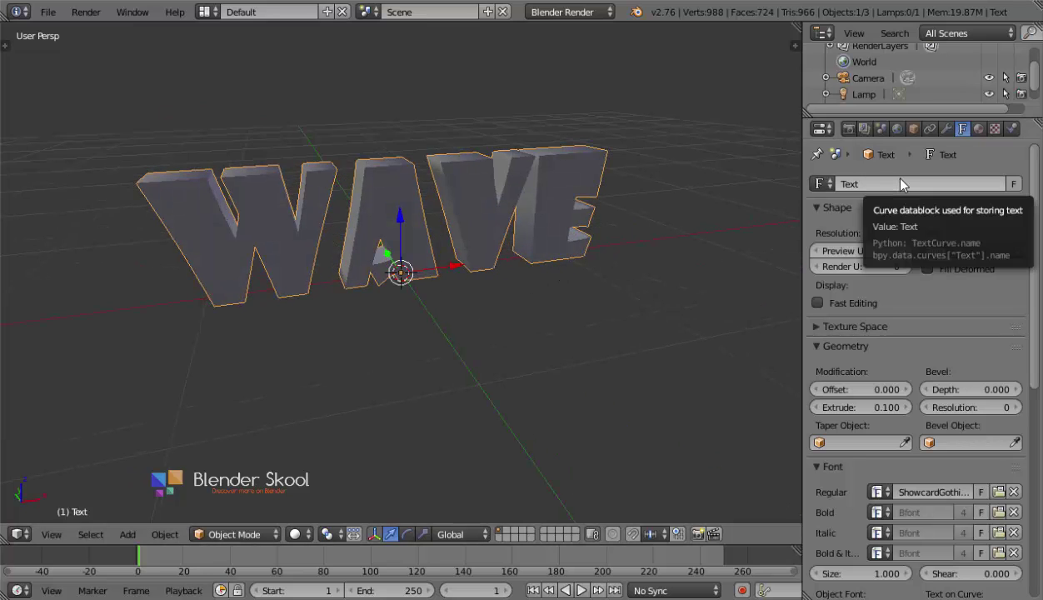
- Duplicate the WAVE text in place and send the copy Text.001 to layer 9
{"action": "middle_click_drag", "start_coordinate": [310, 263], "coordinate": [342, 258]}
{"action": "key", "text": "shift+d"}
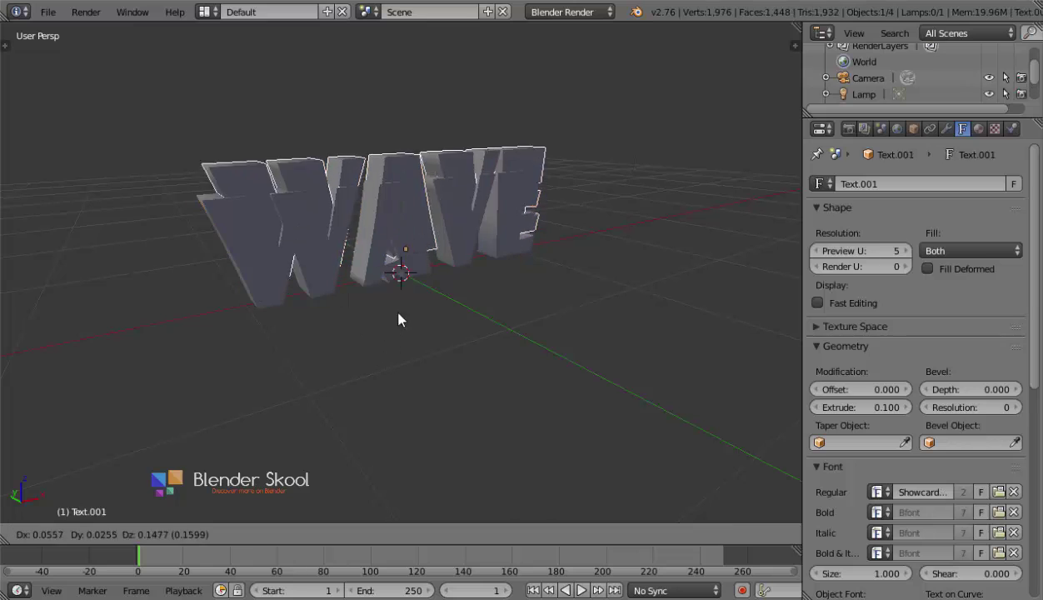
{"action": "right_click", "coordinate": [450, 226]}
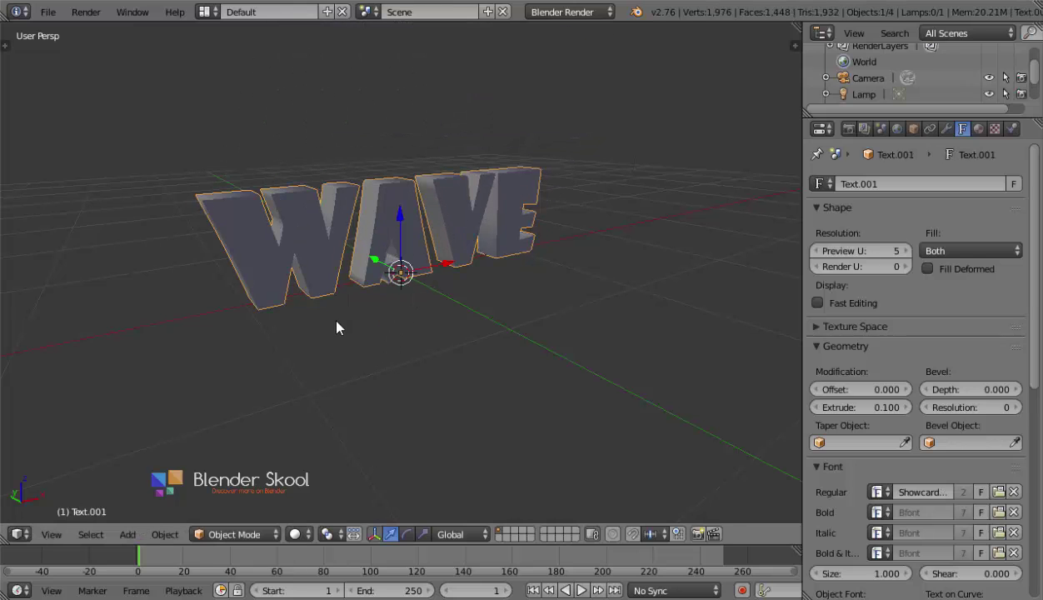
{"action": "key", "text": "m"}
{"action": "key", "text": "9"}
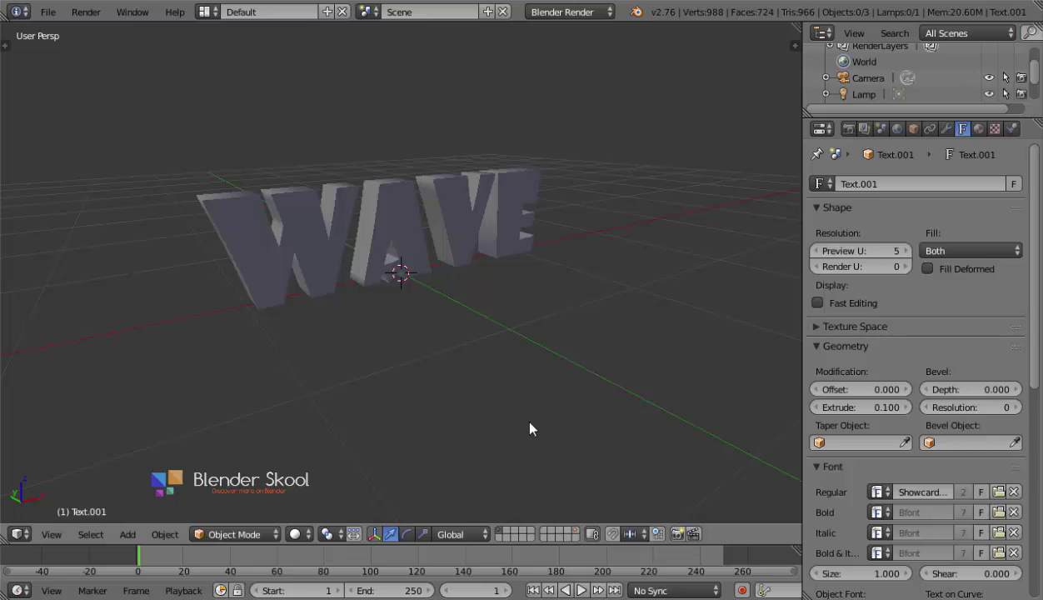
{"action": "scroll", "coordinate": [516, 386], "scroll_direction": "down", "scroll_amount": 3}
{"action": "scroll", "coordinate": [503, 382], "scroll_direction": "up", "scroll_amount": 2}
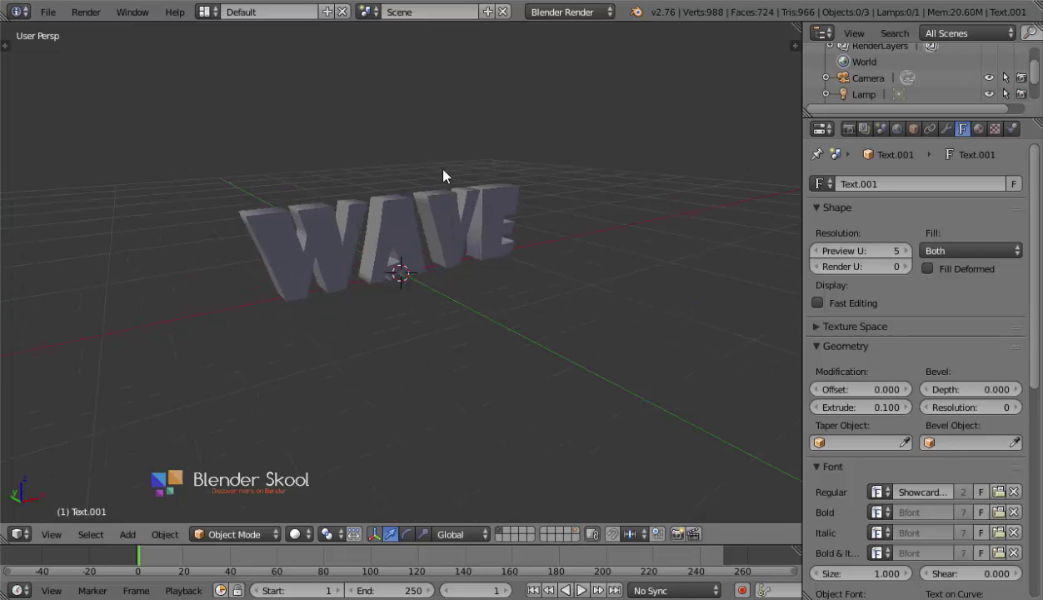
- Add a cube and switch to an orthographic front view in wireframe
{"action": "key", "text": "shift+a"}
{"action": "mouse_move", "coordinate": [383, 79]}
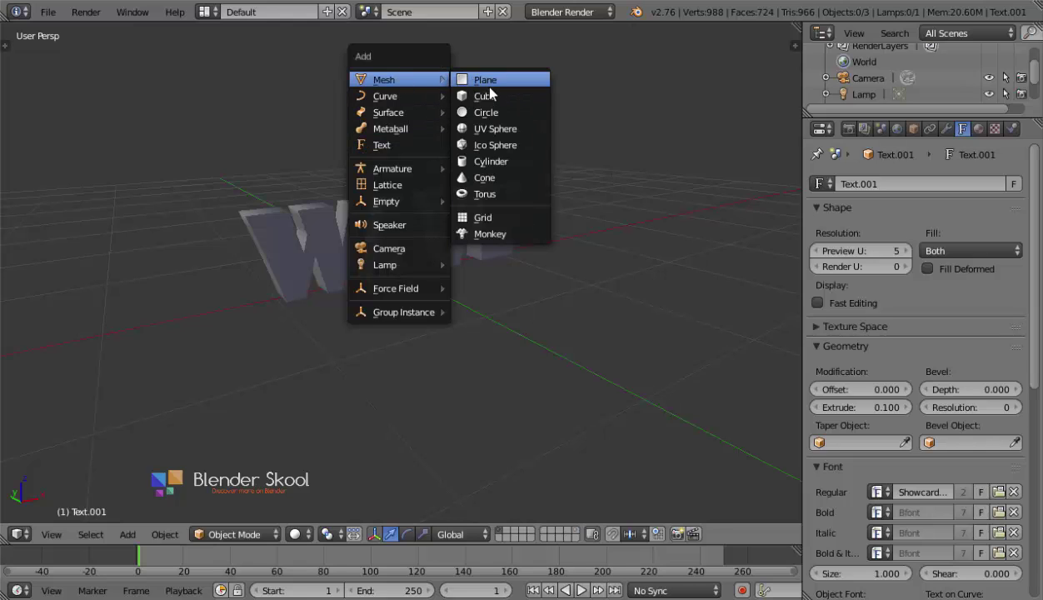
{"action": "left_click", "coordinate": [492, 96]}
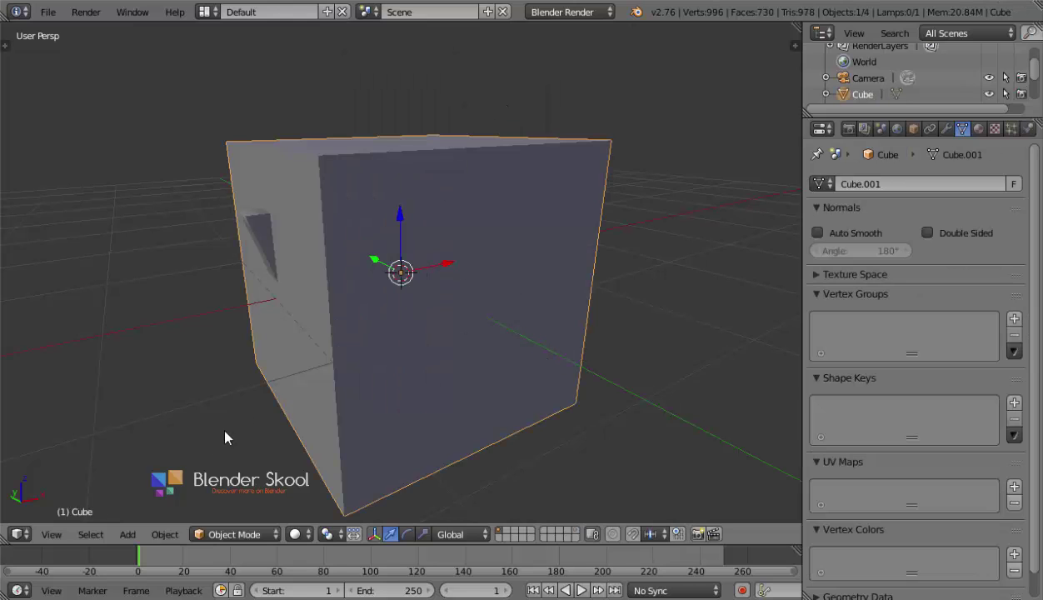
{"action": "left_click", "coordinate": [52, 534]}
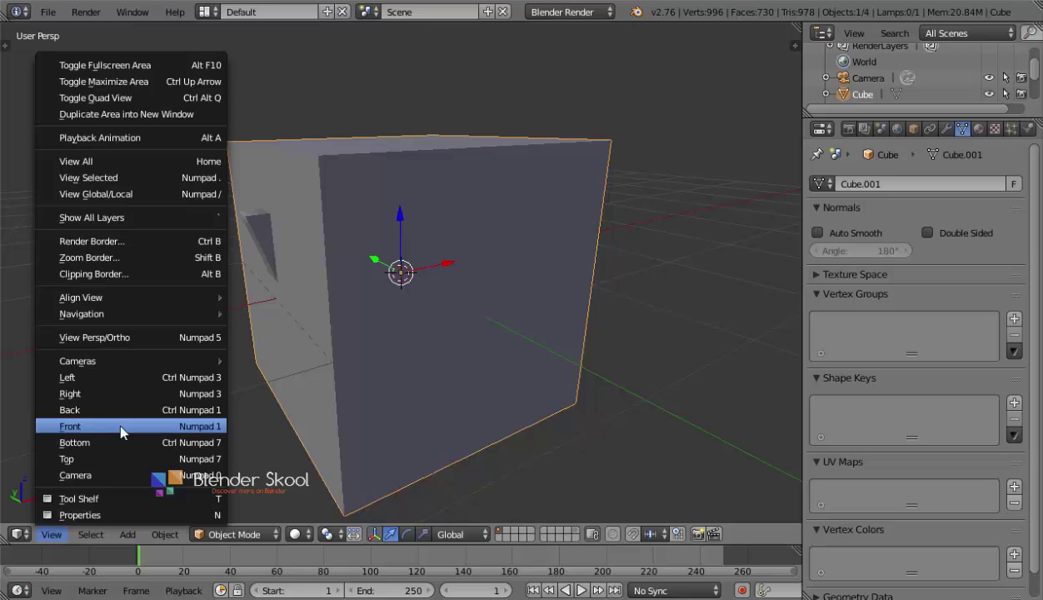
{"action": "left_click", "coordinate": [121, 427]}
{"action": "left_click", "coordinate": [51, 534]}
{"action": "left_click", "coordinate": [109, 337]}
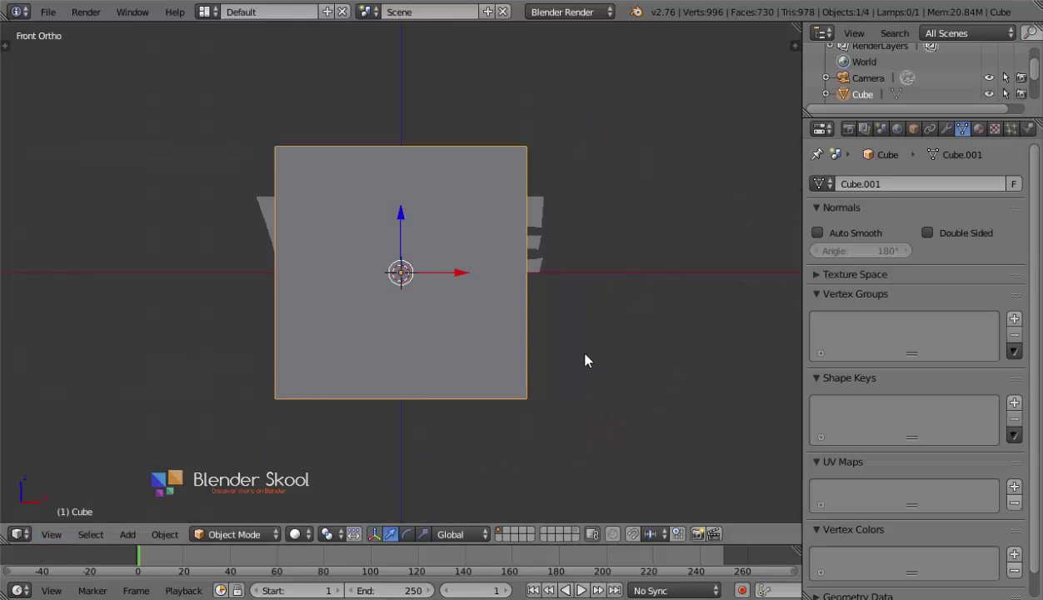
{"action": "key", "text": "z"}
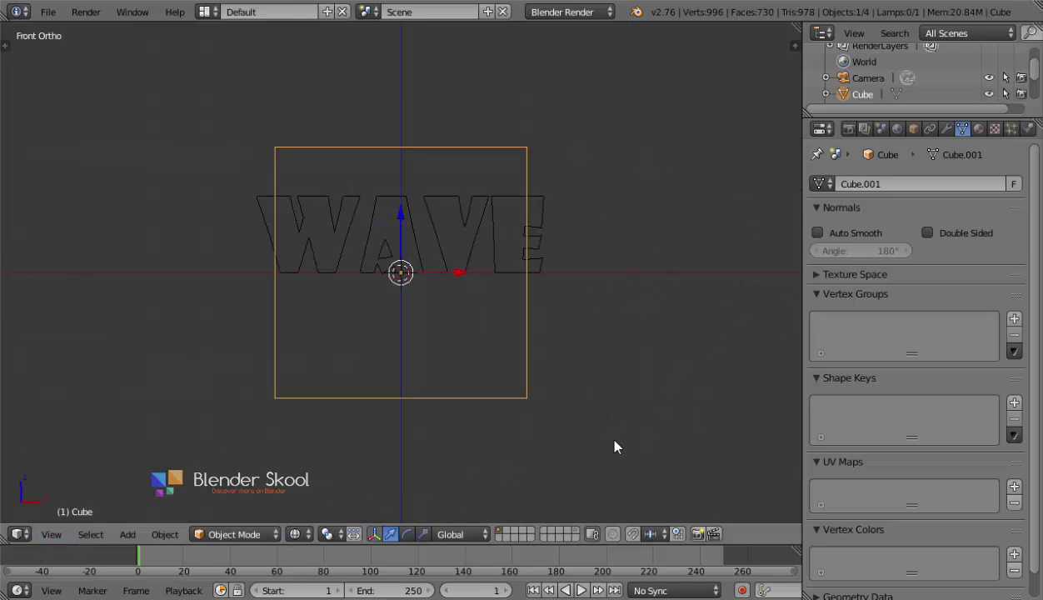
- Scale the cube flatter along Z and wider along X beneath WAVE
{"action": "key", "text": "s"}
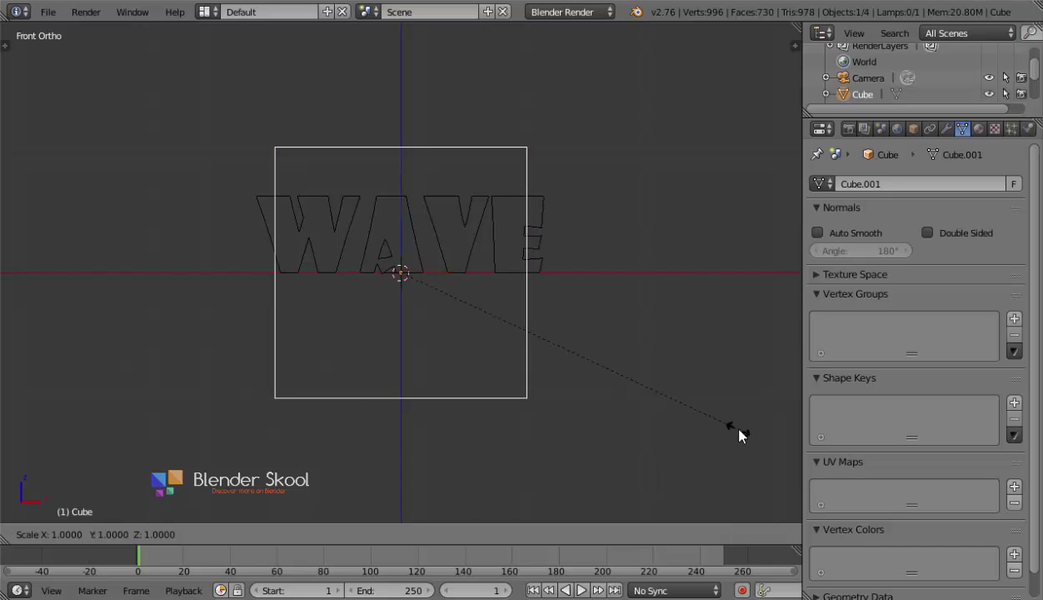
{"action": "key", "text": "z"}
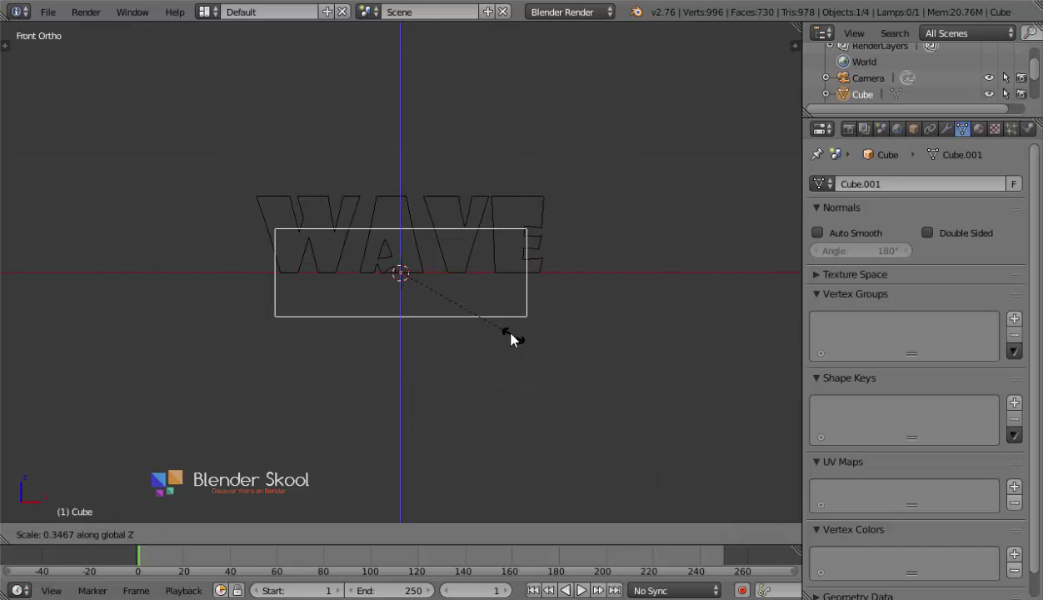
{"action": "left_click", "coordinate": [504, 332]}
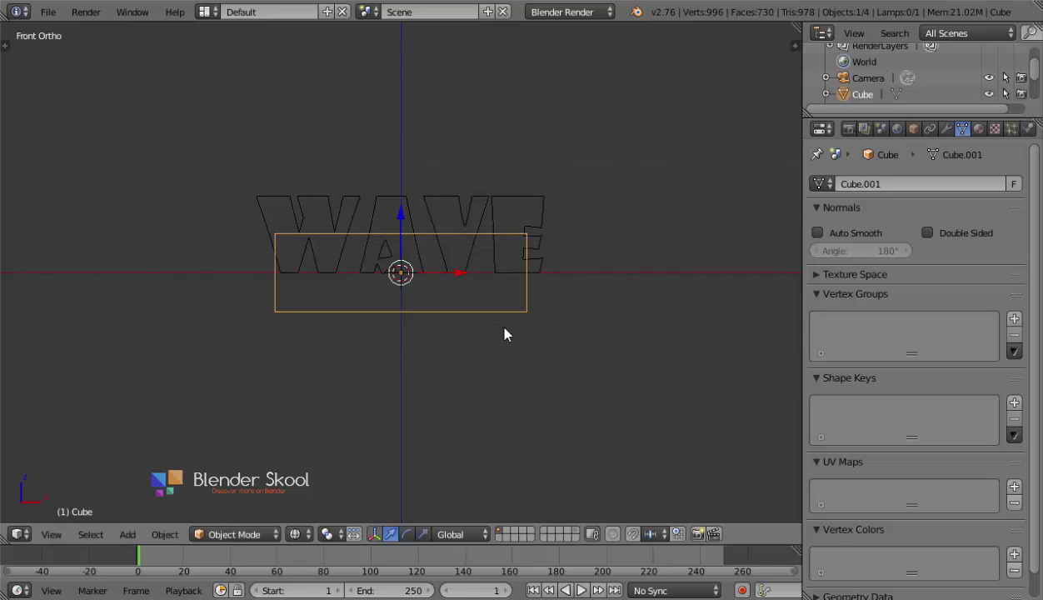
{"action": "key", "text": "s"}
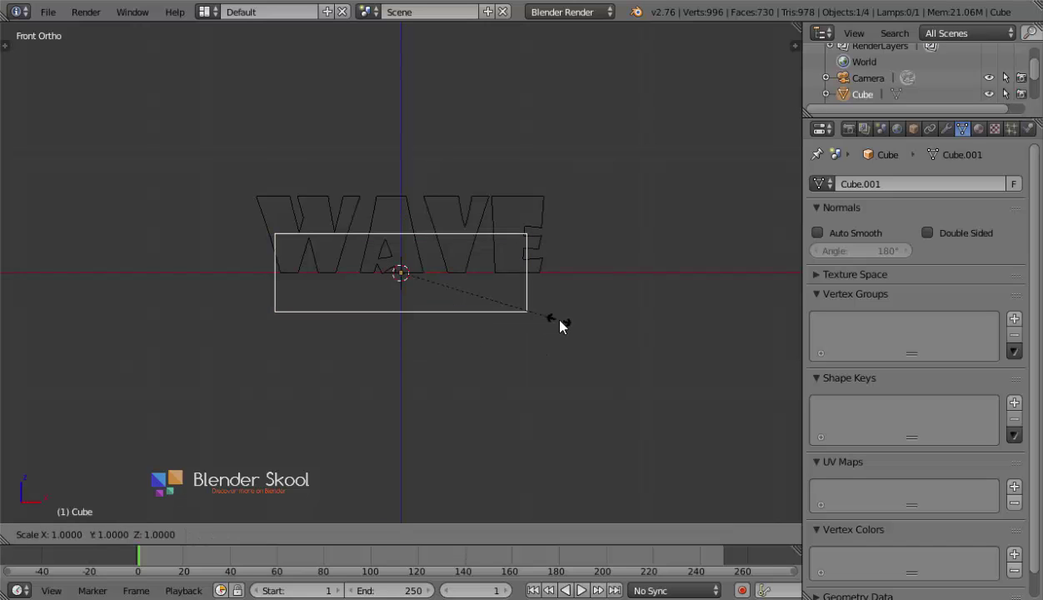
{"action": "key", "text": "x"}
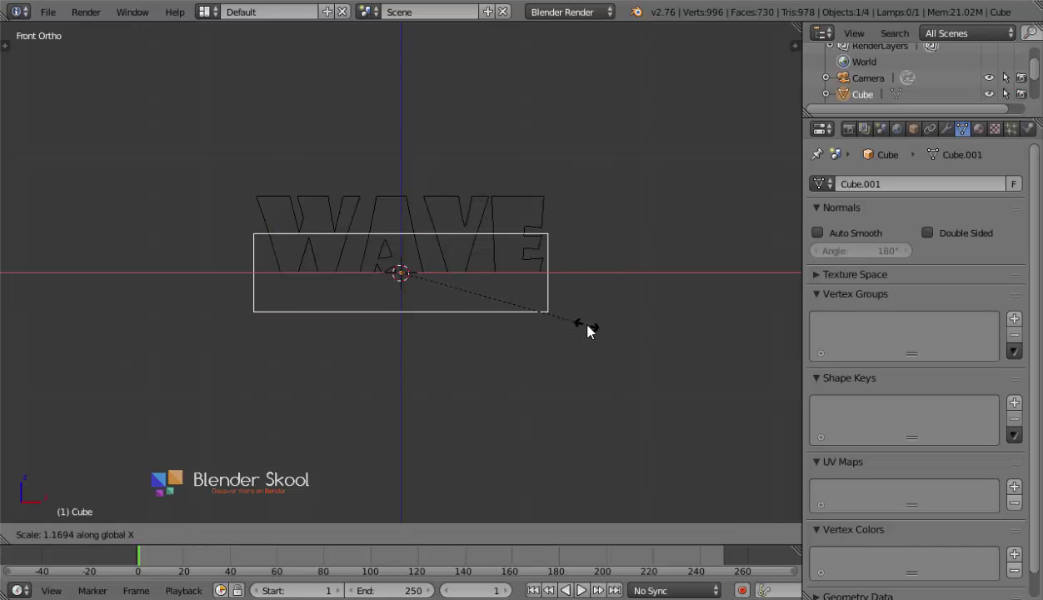
{"action": "left_click", "coordinate": [603, 332]}
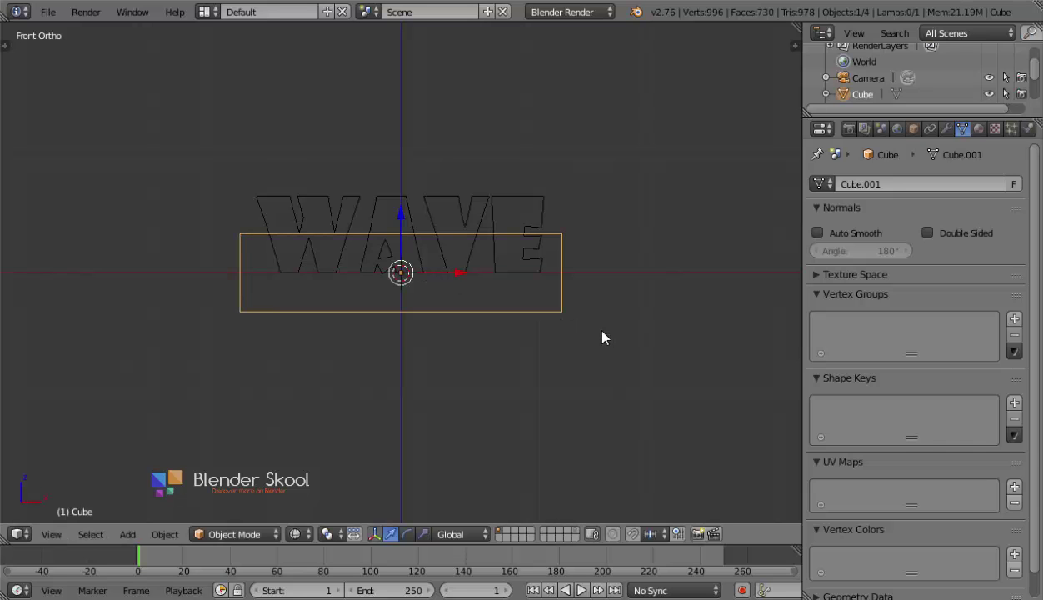
- Back in solid shading, thin the block along Y into a narrow bar
{"action": "middle_click_drag", "start_coordinate": [295, 320], "coordinate": [387, 363]}
{"action": "key", "text": "z"}
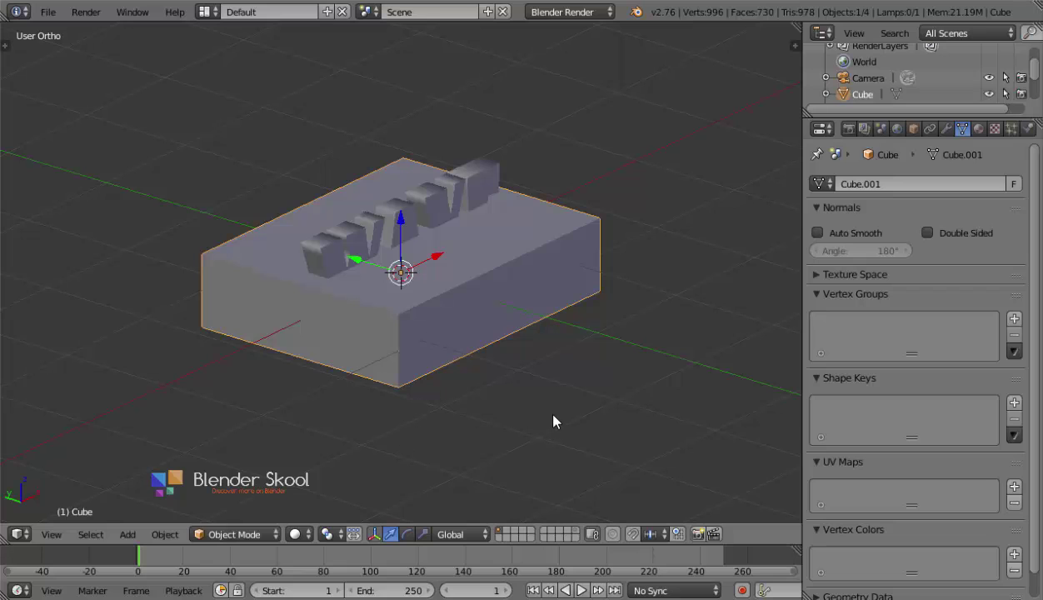
{"action": "key", "text": "s"}
{"action": "key", "text": "y"}
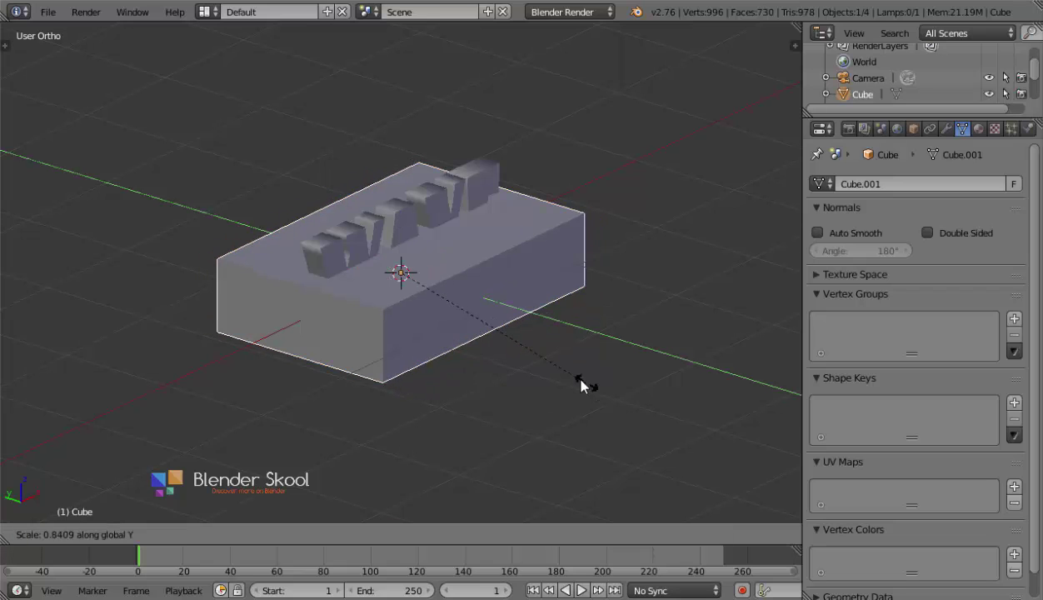
{"action": "left_click", "coordinate": [425, 308]}
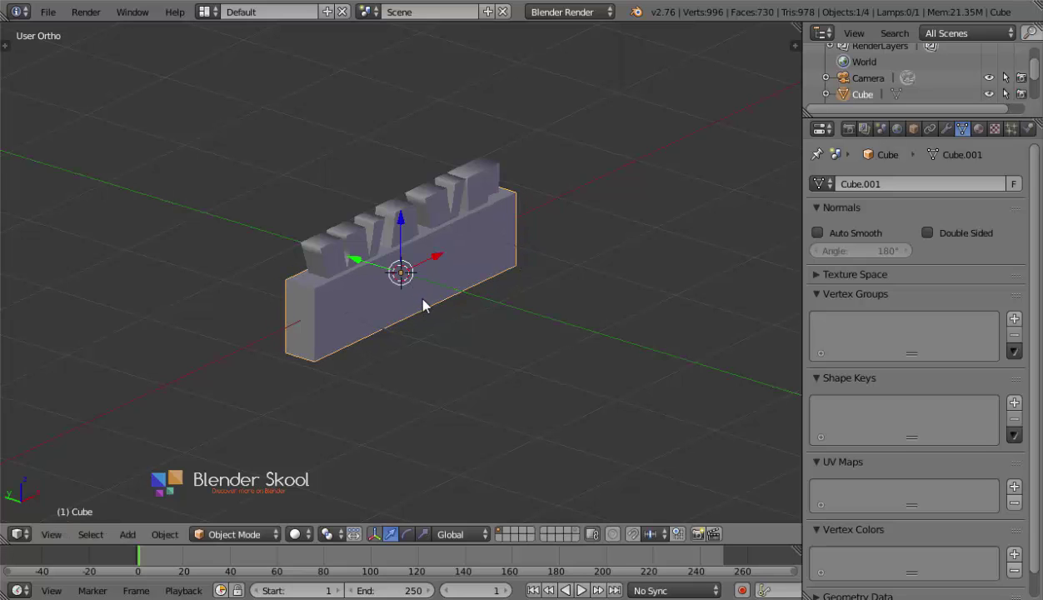
{"action": "middle_click_drag", "start_coordinate": [429, 308], "coordinate": [451, 419]}
{"action": "scroll", "coordinate": [348, 381], "scroll_direction": "up", "scroll_amount": 3}
{"action": "key", "text": "Tab"}
{"action": "key", "text": "Tab"}
- Hide the WAVE text and enter Edit Mode on the long block
{"action": "right_click", "coordinate": [380, 256]}
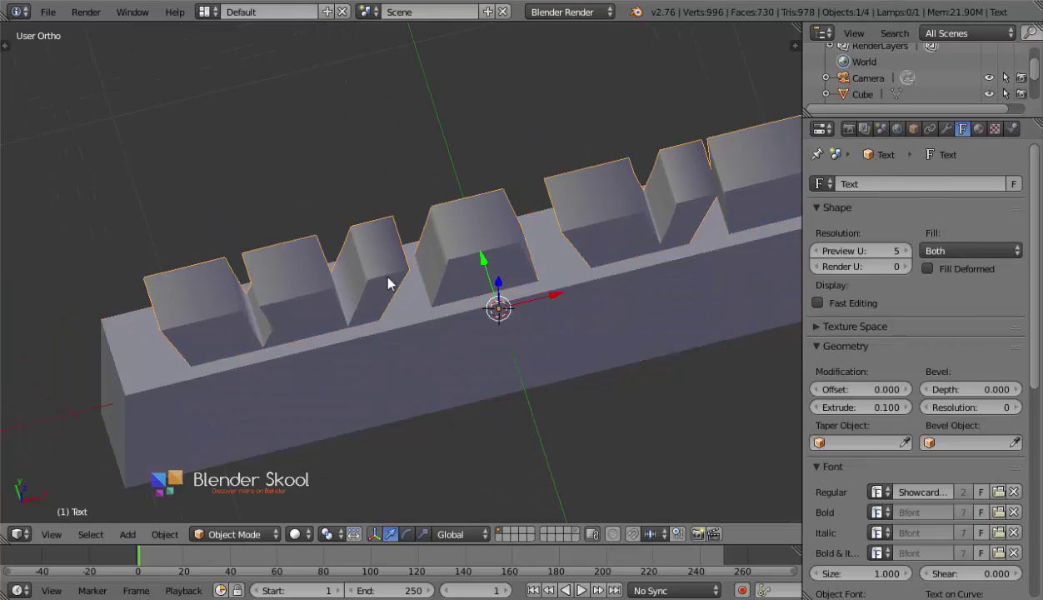
{"action": "key", "text": "h"}
{"action": "right_click", "coordinate": [375, 290]}
{"action": "key", "text": "Tab"}
{"action": "scroll", "coordinate": [236, 419], "scroll_direction": "up", "scroll_amount": 2}
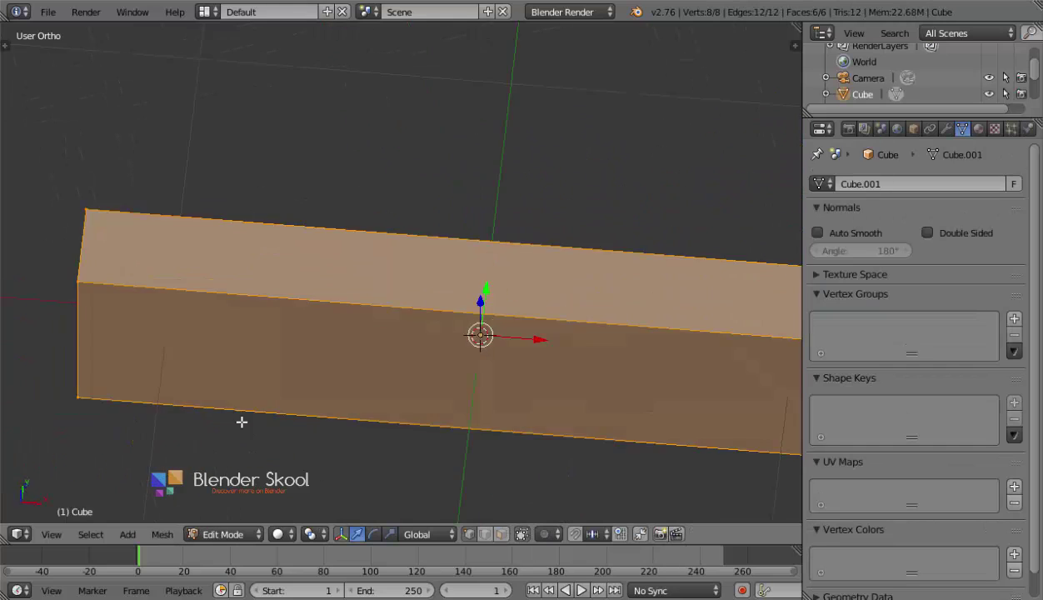
{"action": "middle_click_drag", "start_coordinate": [237, 419], "coordinate": [393, 388]}
- Add 30 evenly spaced crosswise loop cuts along the block
{"action": "key", "text": "ctrl+r"}
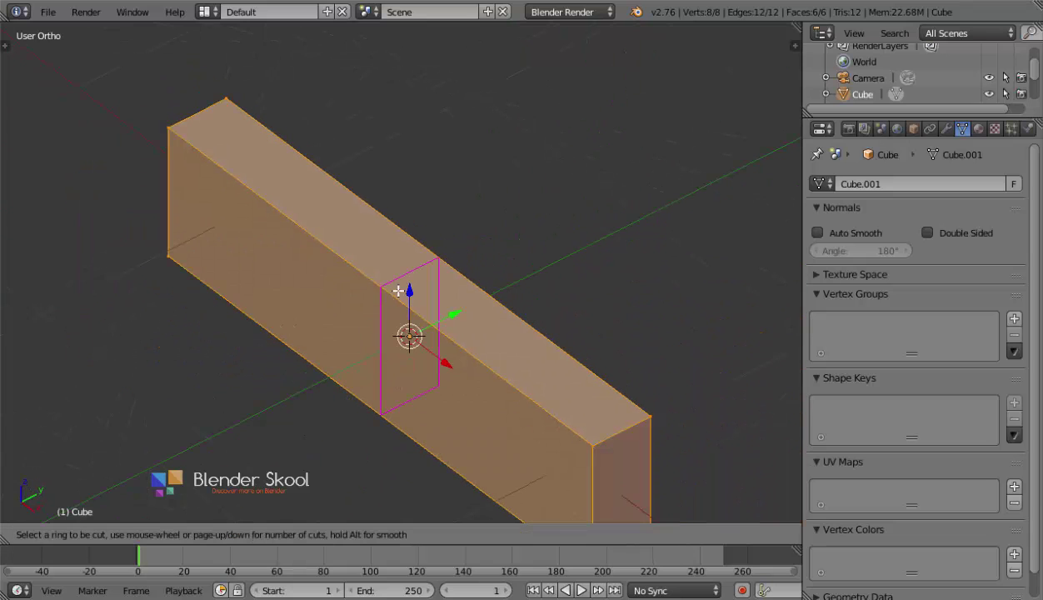
{"action": "scroll", "coordinate": [398, 290], "scroll_direction": "up", "scroll_amount": 14}
{"action": "scroll", "coordinate": [398, 291], "scroll_direction": "up", "scroll_amount": 13}
{"action": "scroll", "coordinate": [398, 291], "scroll_direction": "up", "scroll_amount": 4}
{"action": "scroll", "coordinate": [399, 291], "scroll_direction": "down", "scroll_amount": 2}
{"action": "left_click", "coordinate": [398, 291]}
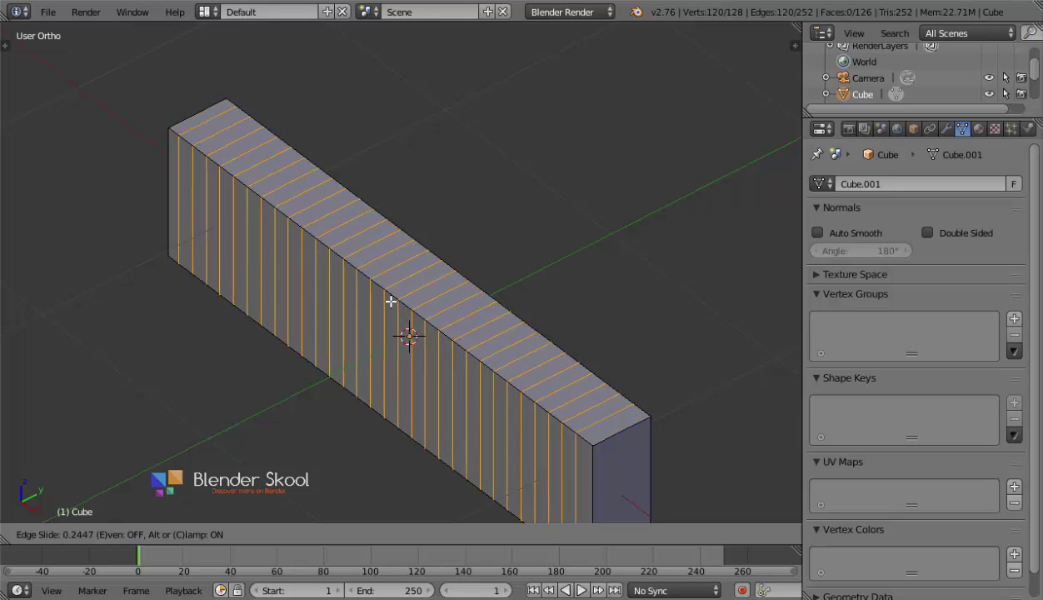
{"action": "right_click", "coordinate": [396, 300]}
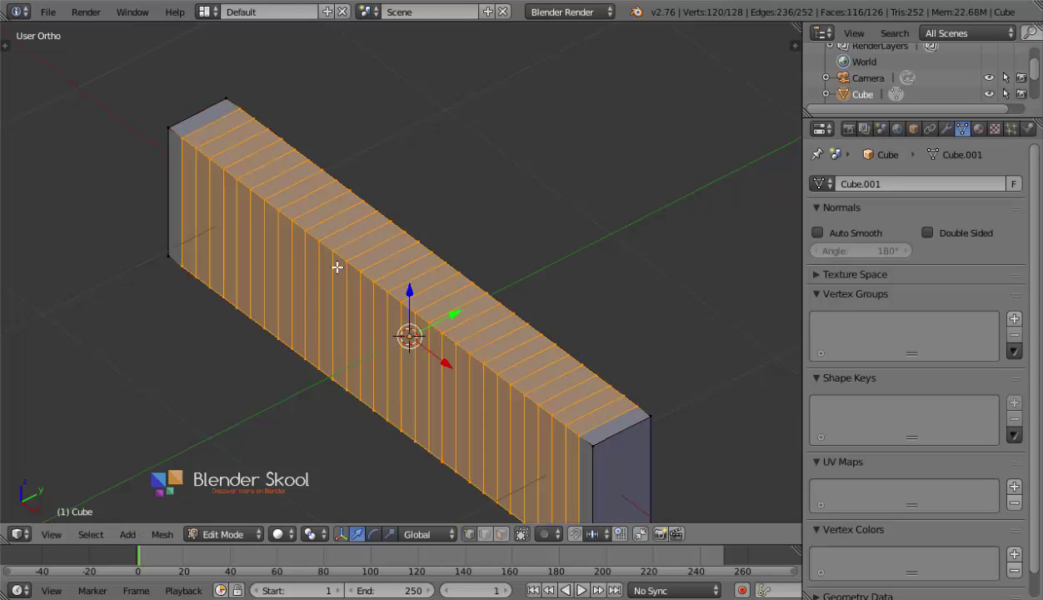
{"action": "middle_click_drag", "start_coordinate": [341, 263], "coordinate": [306, 261]}
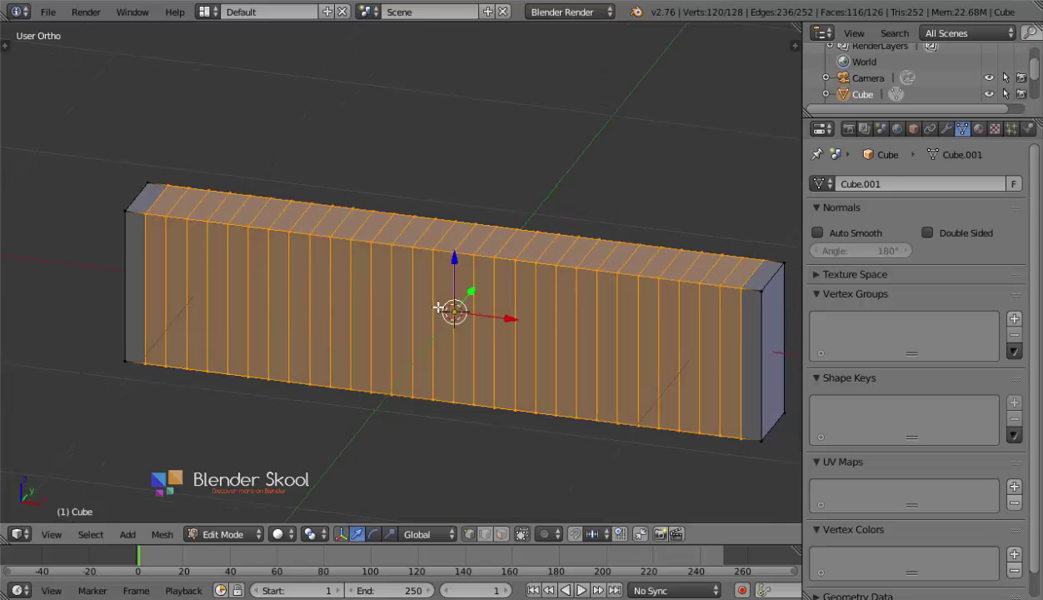
{"action": "middle_click_drag", "start_coordinate": [439, 308], "coordinate": [423, 302]}
- Add two lengthwise loop cuts to the block
{"action": "key", "text": "ctrl+r"}
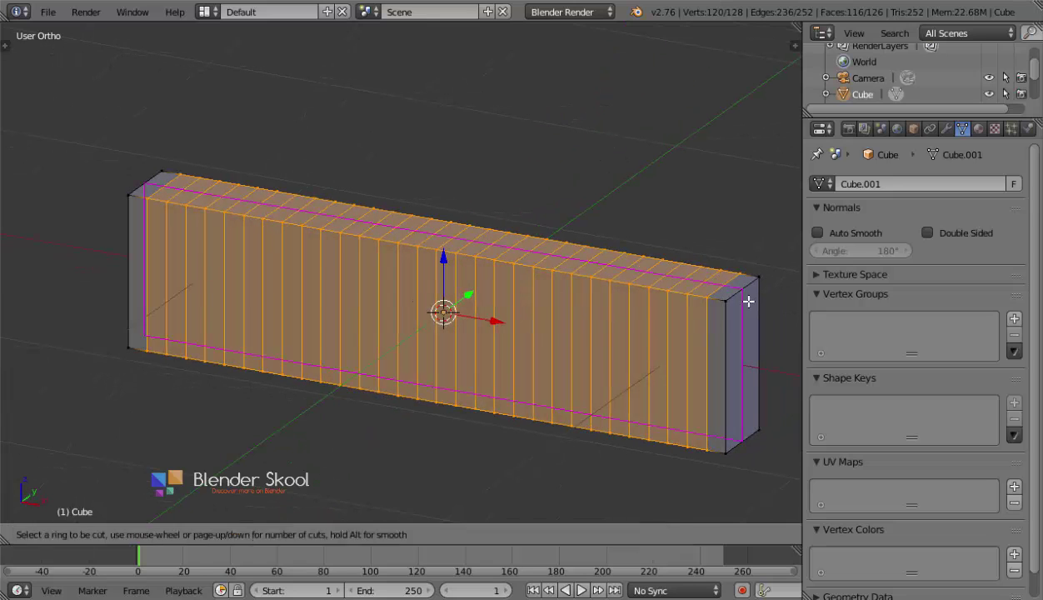
{"action": "scroll", "coordinate": [746, 294], "scroll_direction": "up", "scroll_amount": 1}
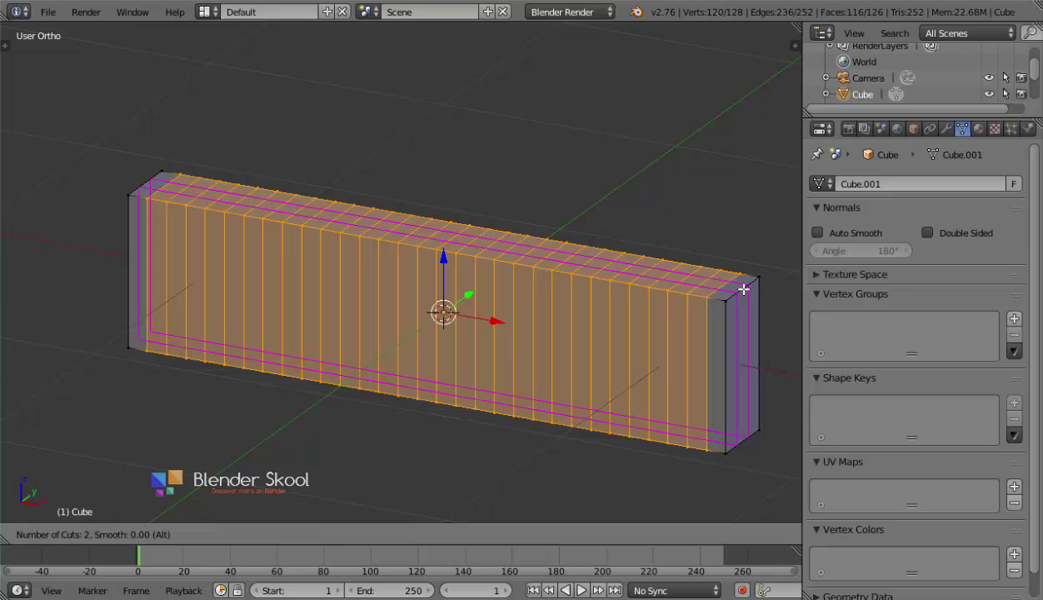
{"action": "scroll", "coordinate": [744, 289], "scroll_direction": "down", "scroll_amount": 1}
{"action": "scroll", "coordinate": [744, 289], "scroll_direction": "up", "scroll_amount": 1}
{"action": "left_click", "coordinate": [744, 289]}
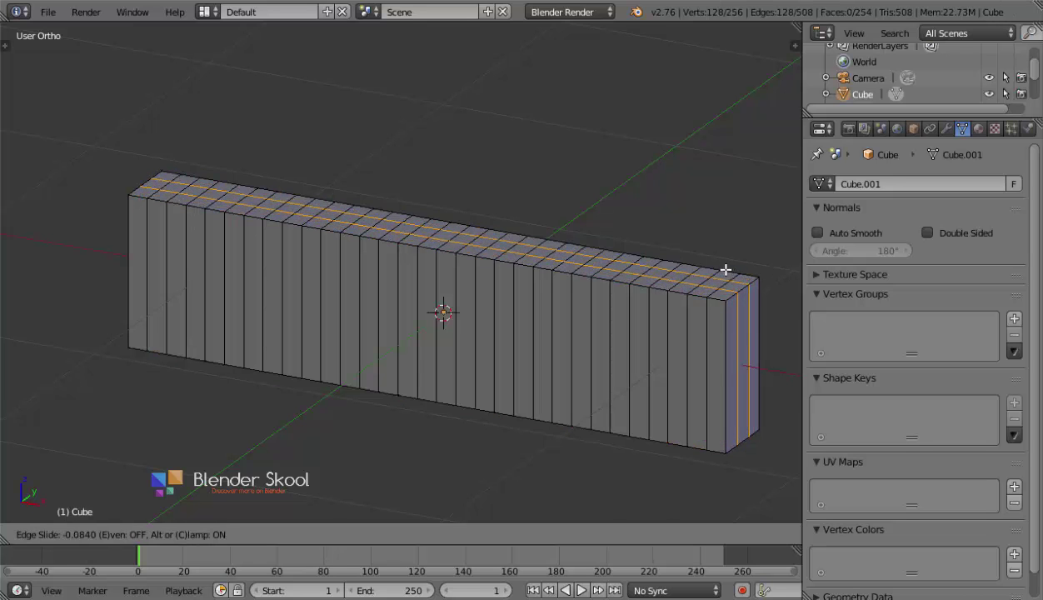
{"action": "left_click", "coordinate": [728, 266]}
- Select a face of the block in face mode, then leave Edit Mode
{"action": "middle_click_drag", "start_coordinate": [519, 313], "coordinate": [339, 372]}
{"action": "left_click", "coordinate": [500, 535]}
{"action": "left_click", "coordinate": [423, 335]}
{"action": "left_click", "coordinate": [428, 354]}
{"action": "left_click", "coordinate": [420, 326]}
{"action": "middle_click_drag", "start_coordinate": [385, 377], "coordinate": [419, 298]}
{"action": "key", "text": "Tab"}
{"action": "scroll", "coordinate": [419, 298], "scroll_direction": "down", "scroll_amount": 2}
- Unhide the WAVE text and reselect the block with the Modifiers tab showing
{"action": "middle_click_drag", "start_coordinate": [245, 395], "coordinate": [314, 348]}
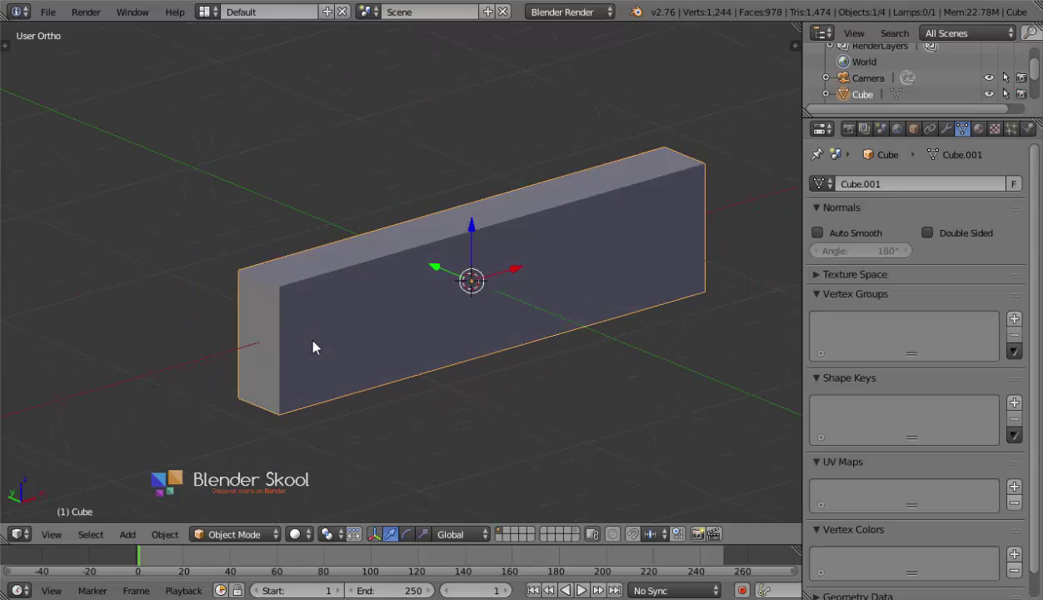
{"action": "left_click", "coordinate": [947, 126]}
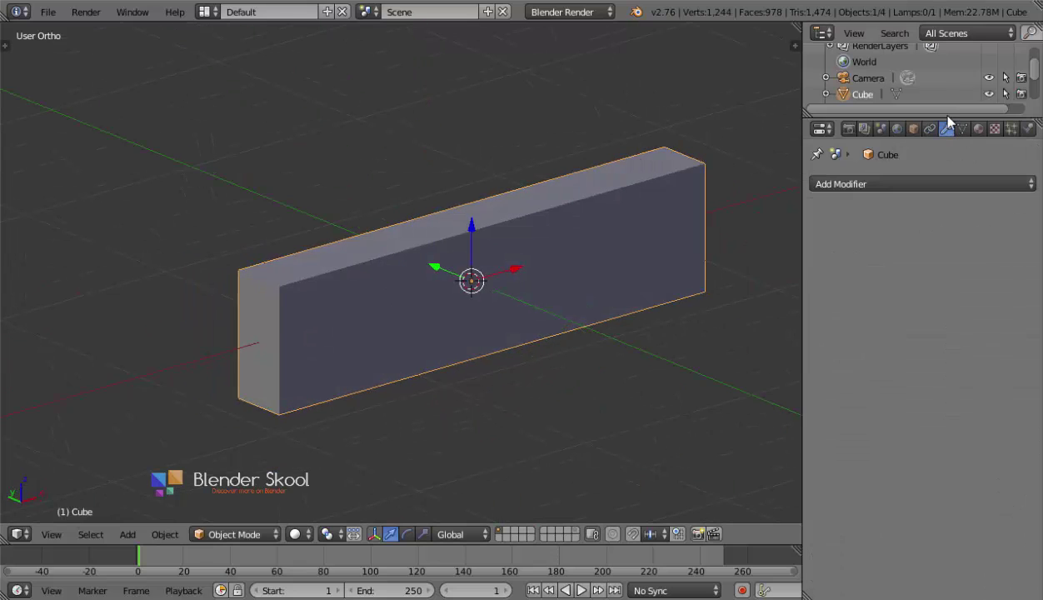
{"action": "left_click_drag", "start_coordinate": [952, 116], "coordinate": [953, 166]}
{"action": "key", "text": "alt+h"}
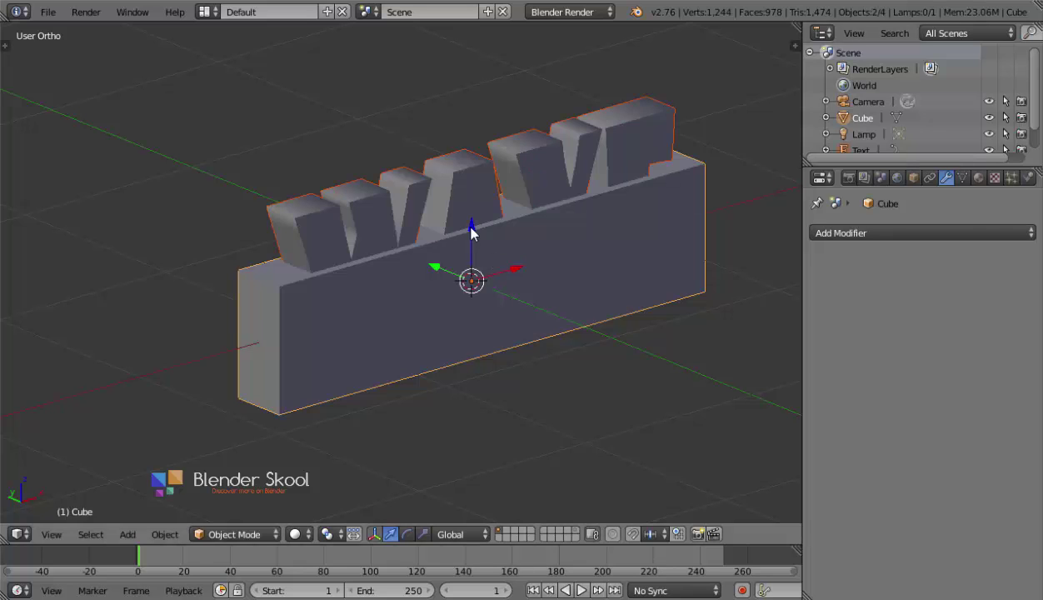
{"action": "right_click", "coordinate": [451, 202]}
{"action": "middle_click_drag", "start_coordinate": [506, 331], "coordinate": [440, 305]}
{"action": "right_click", "coordinate": [434, 304]}
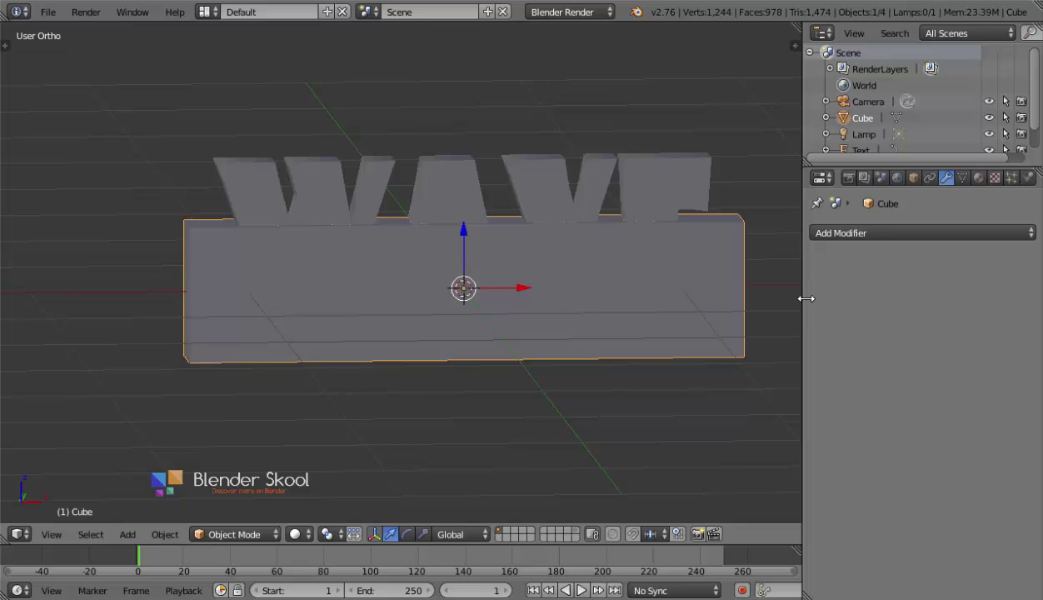
- Add Wave and Subdivision Surface modifiers, move Subsurf first and raise its level to 2
{"action": "left_click", "coordinate": [836, 232]}
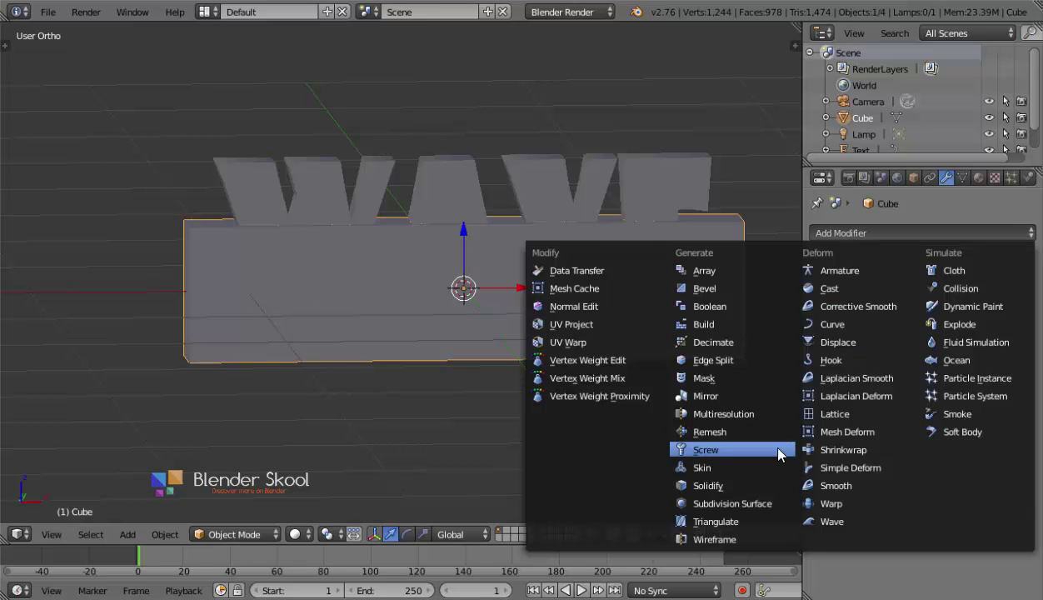
{"action": "left_click", "coordinate": [831, 521]}
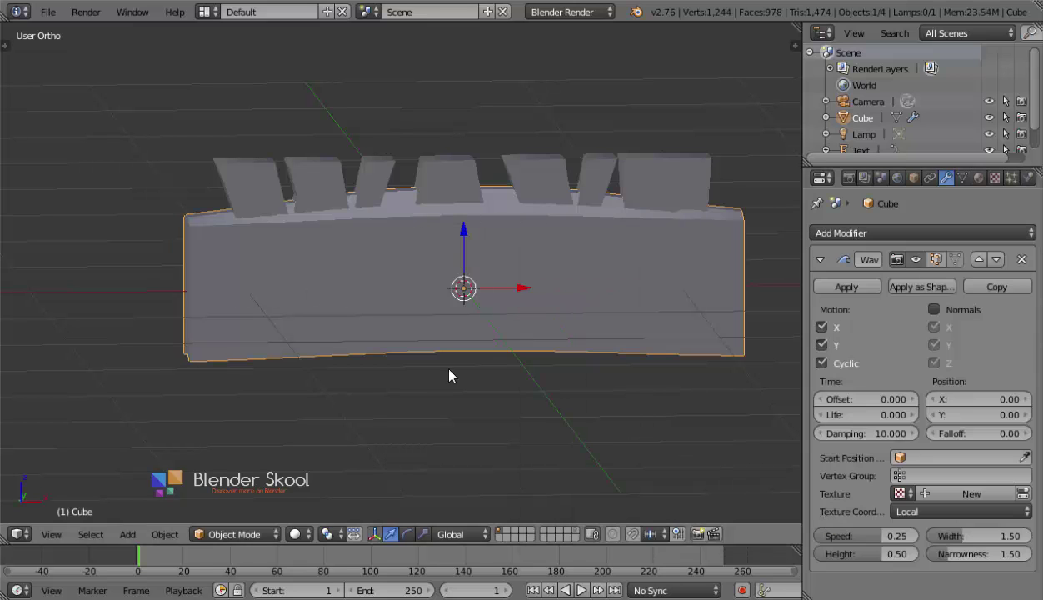
{"action": "left_click_drag", "start_coordinate": [912, 162], "coordinate": [911, 107]}
{"action": "left_click", "coordinate": [879, 174]}
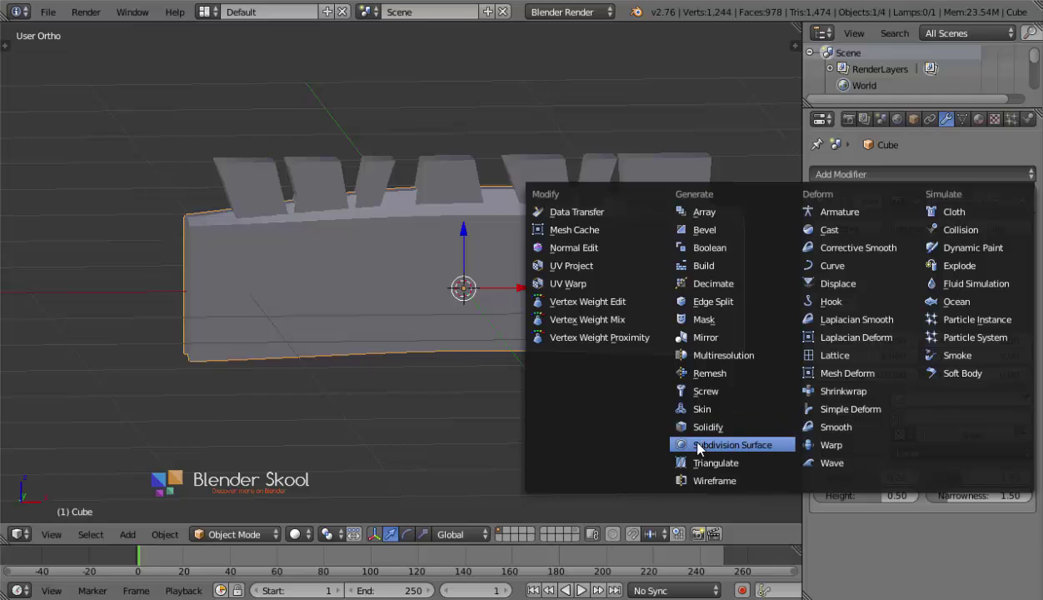
{"action": "left_click", "coordinate": [733, 452]}
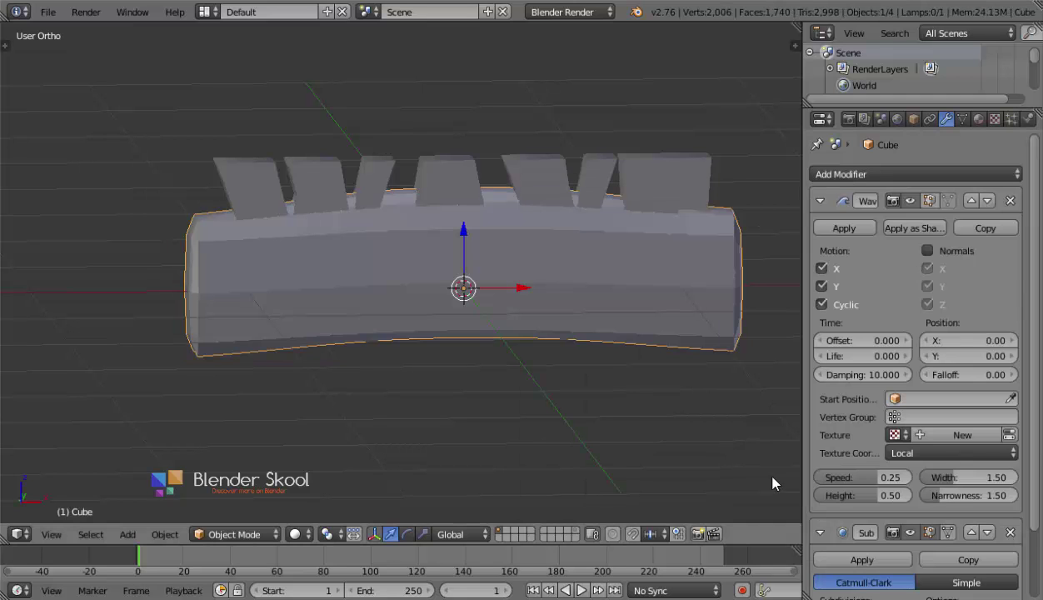
{"action": "left_click", "coordinate": [969, 526]}
{"action": "left_click_drag", "start_coordinate": [883, 286], "coordinate": [895, 285]}
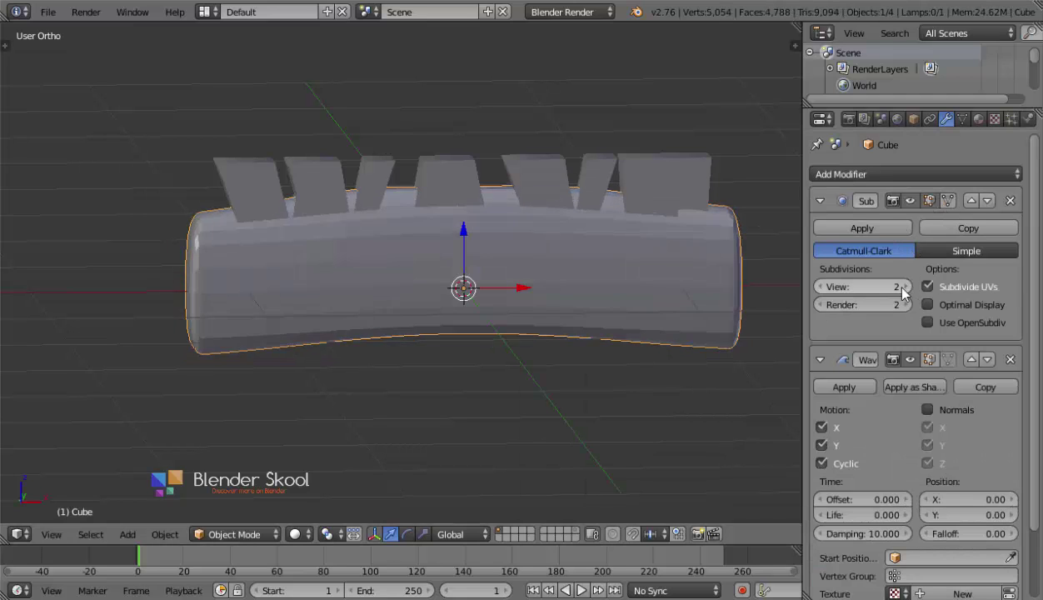
{"action": "left_click", "coordinate": [819, 201]}
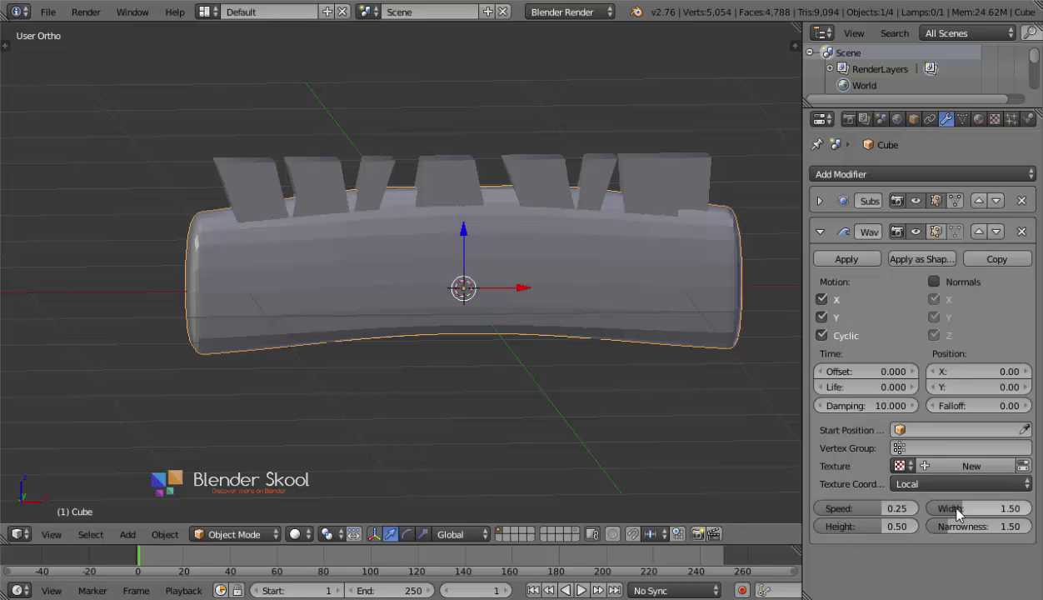
- Restrict the wave to X motion only and set its Speed to 10.00
{"action": "left_click", "coordinate": [823, 317]}
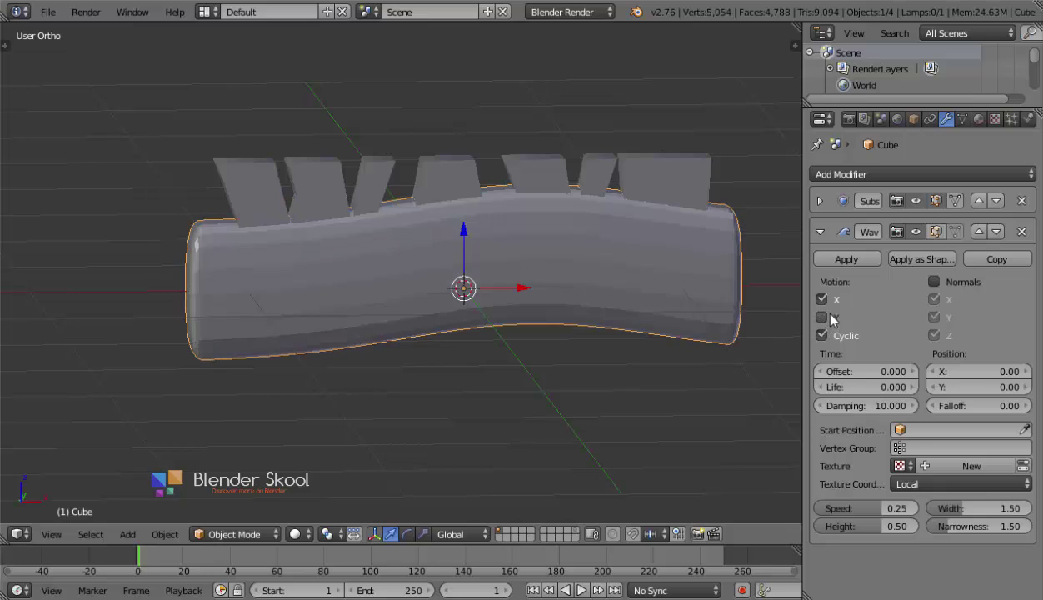
{"action": "left_click", "coordinate": [823, 317]}
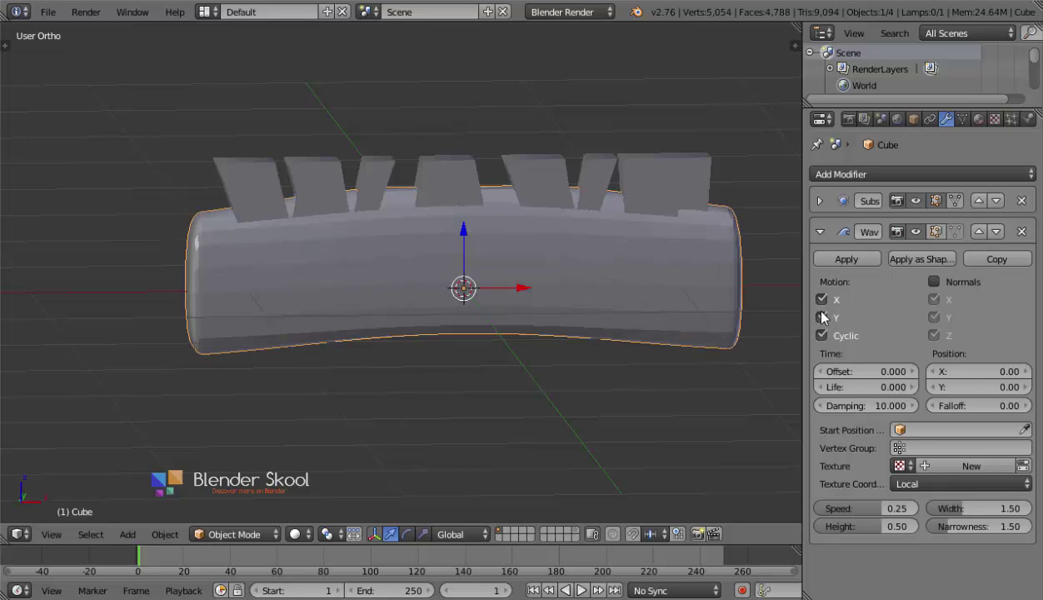
{"action": "left_click", "coordinate": [834, 320]}
{"action": "mouse_move", "coordinate": [408, 340]}
{"action": "middle_mouse_down"}
{"action": "mouse_move", "coordinate": [477, 365]}
{"action": "mouse_move", "coordinate": [400, 344]}
{"action": "middle_mouse_up"}
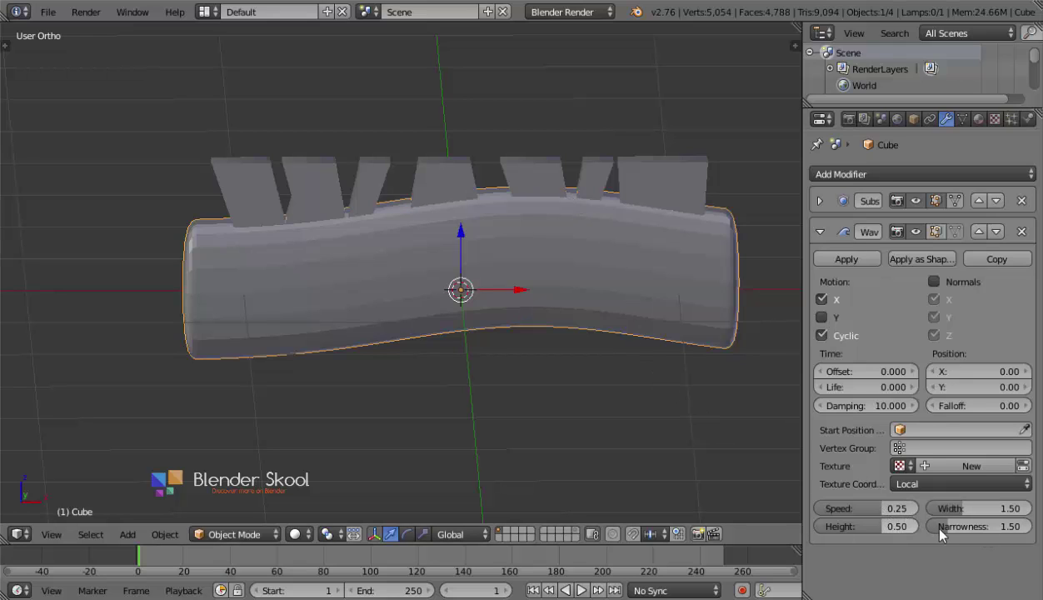
{"action": "mouse_move", "coordinate": [980, 527]}
{"action": "left_mouse_down"}
{"action": "mouse_move", "coordinate": [935, 527]}
{"action": "mouse_move", "coordinate": [968, 531]}
{"action": "left_mouse_up"}
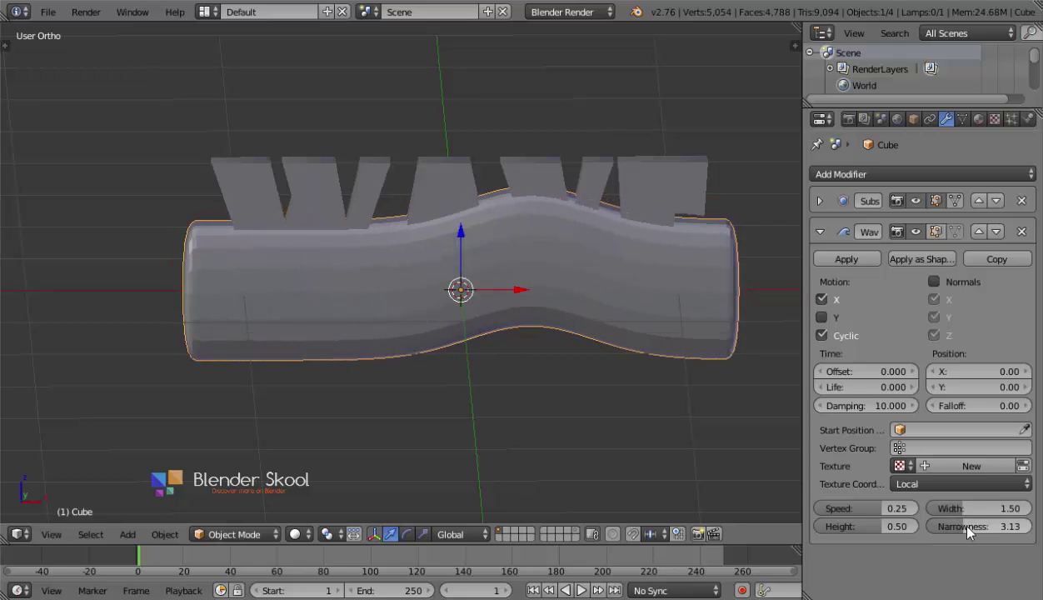
{"action": "left_click_drag", "start_coordinate": [836, 508], "coordinate": [878, 526]}
{"action": "left_click", "coordinate": [867, 508]}
{"action": "type", "text": "0"}
{"action": "key", "text": "Return"}
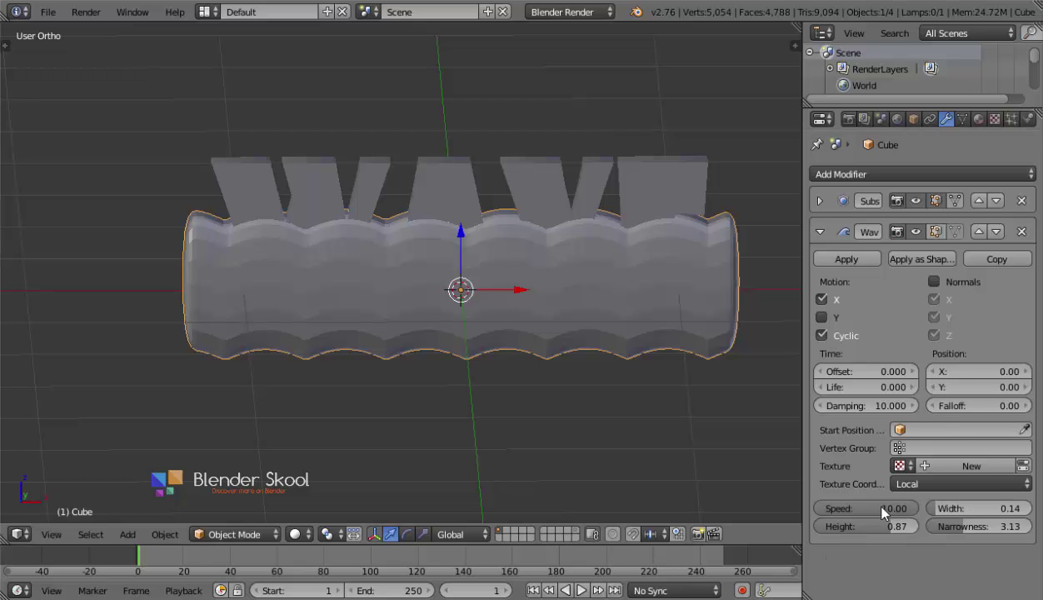
- Lower the wave Narrowness to 2.48 and raise its Height to 1.19
{"action": "scroll", "coordinate": [681, 377], "scroll_direction": "up", "scroll_amount": 3}
{"action": "mouse_move", "coordinate": [681, 377]}
{"action": "middle_mouse_down"}
{"action": "mouse_move", "coordinate": [645, 368]}
{"action": "mouse_move", "coordinate": [659, 413]}
{"action": "middle_mouse_up"}
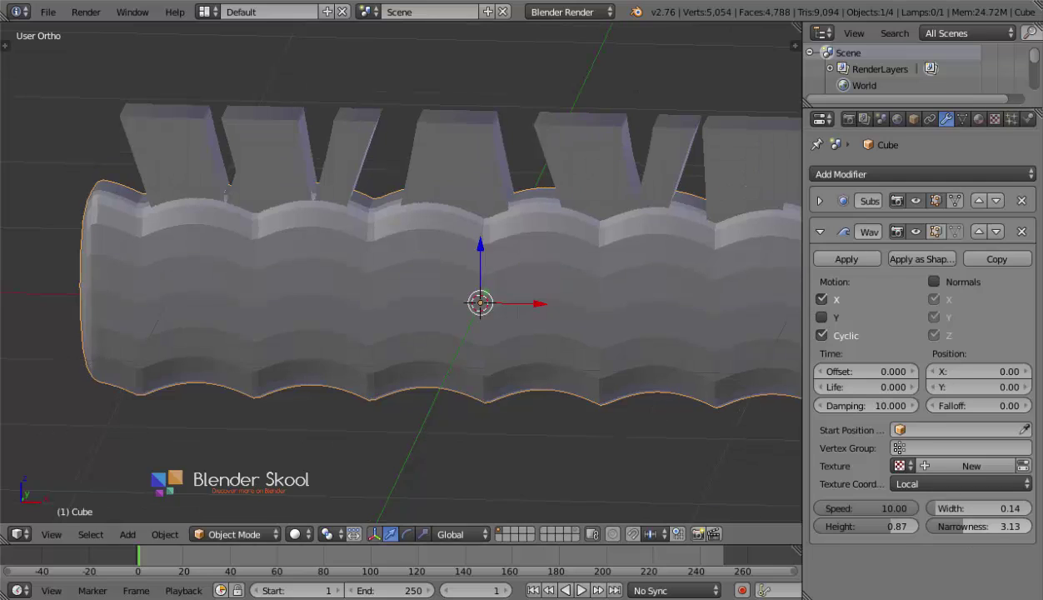
{"action": "left_click_drag", "start_coordinate": [923, 526], "coordinate": [971, 507]}
{"action": "left_click_drag", "start_coordinate": [892, 528], "coordinate": [922, 528]}
{"action": "scroll", "coordinate": [349, 454], "scroll_direction": "down", "scroll_amount": 3}
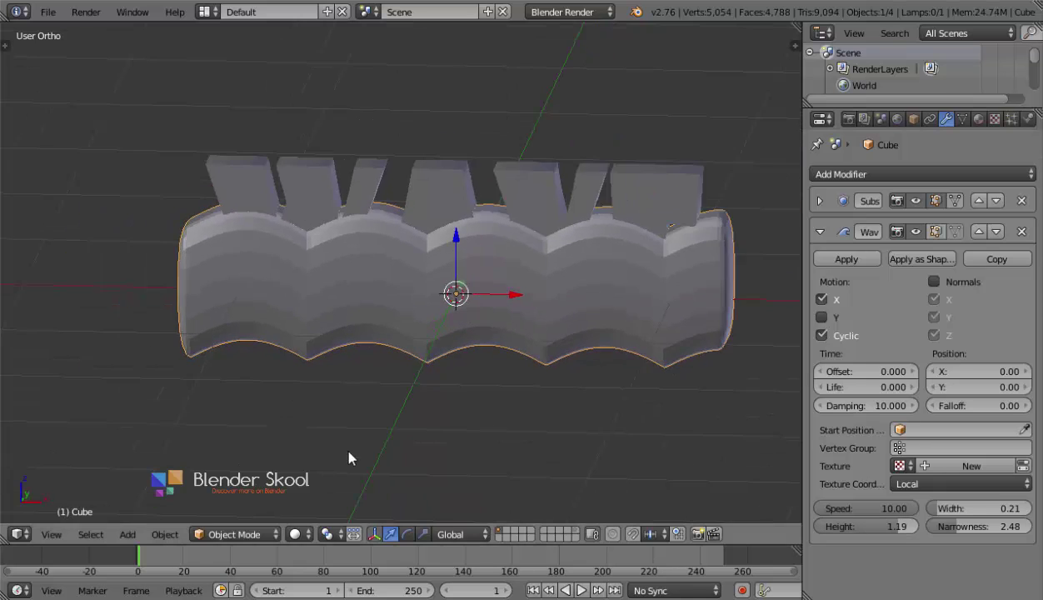
{"action": "middle_click_drag", "start_coordinate": [350, 454], "coordinate": [348, 391]}
{"action": "middle_click_drag", "start_coordinate": [512, 325], "coordinate": [517, 360]}
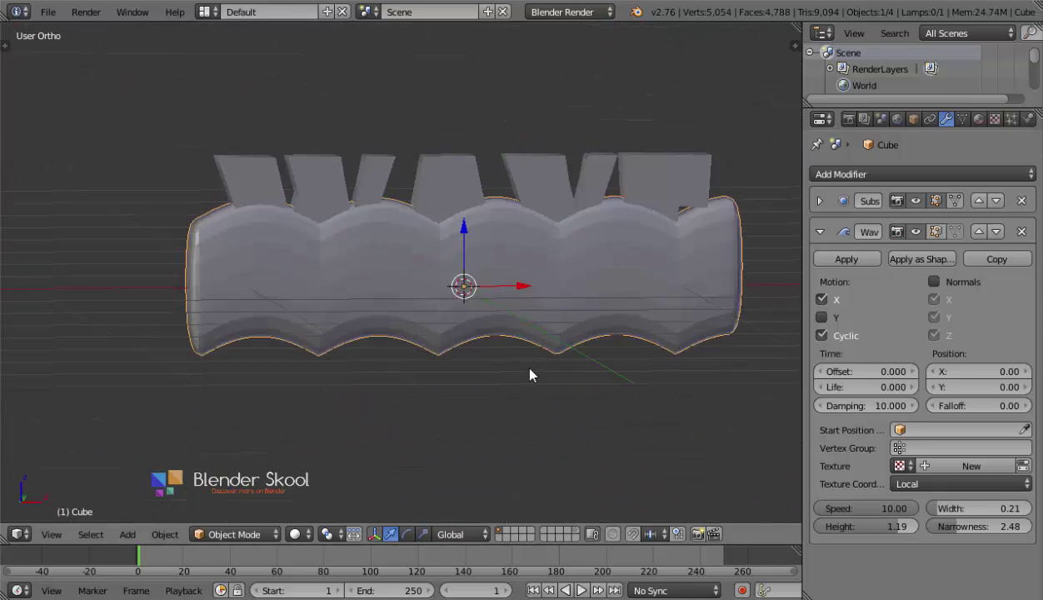
- Switch to the front orthographic view and nudge the wavy box slightly down along Z
{"action": "key", "text": "z"}
{"action": "key", "text": "z"}
{"action": "left_click", "coordinate": [56, 535]}
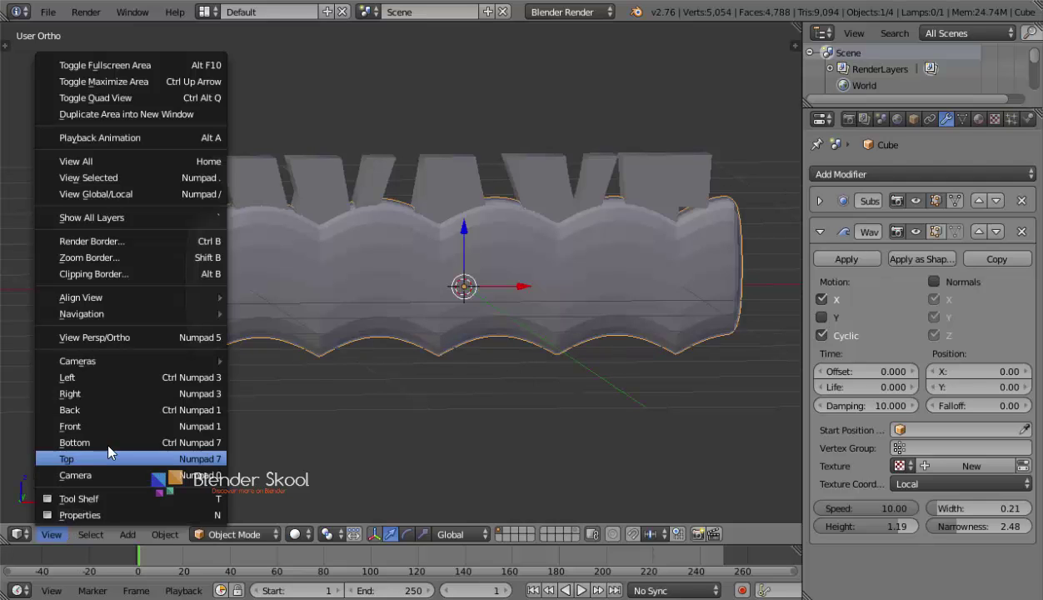
{"action": "left_click", "coordinate": [103, 427]}
{"action": "key", "text": "z"}
{"action": "scroll", "coordinate": [290, 345], "scroll_direction": "up", "scroll_amount": 2}
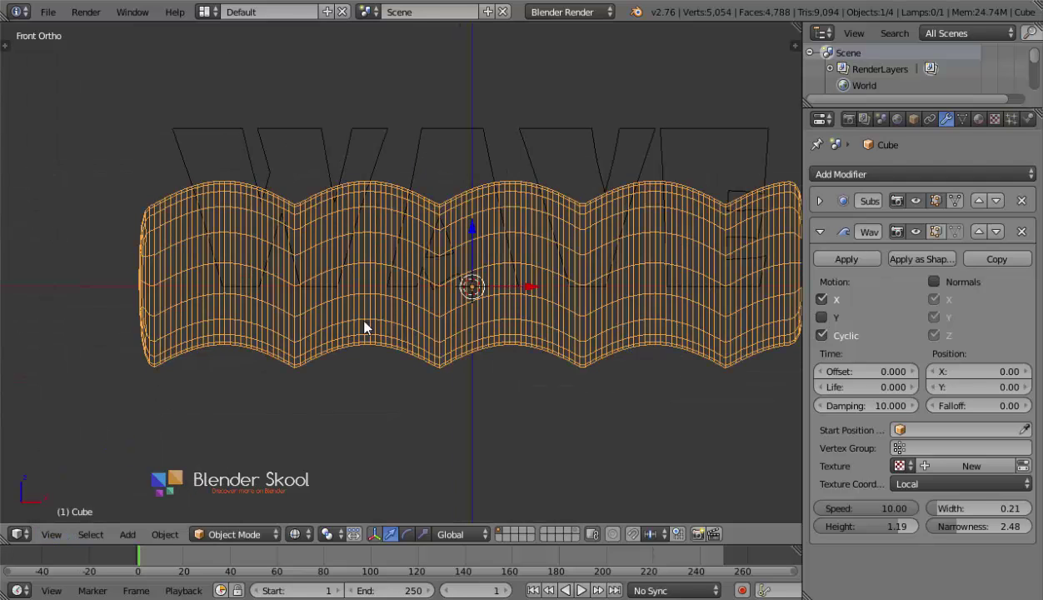
{"action": "scroll", "coordinate": [377, 330], "scroll_direction": "down", "scroll_amount": 1}
{"action": "middle_click_drag", "start_coordinate": [376, 331], "coordinate": [354, 388], "text": "shift"}
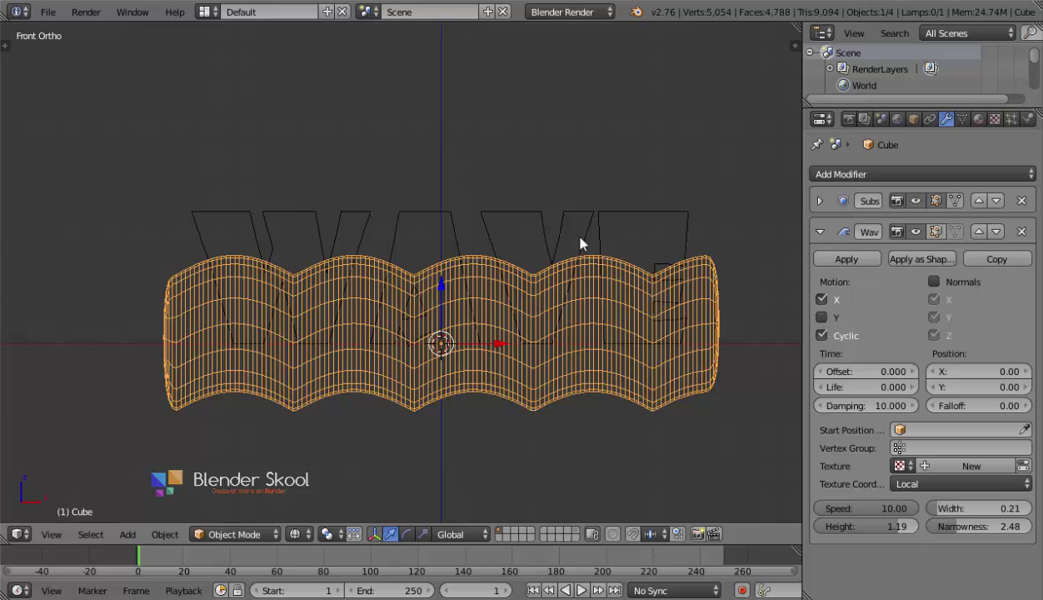
{"action": "key", "text": "z"}
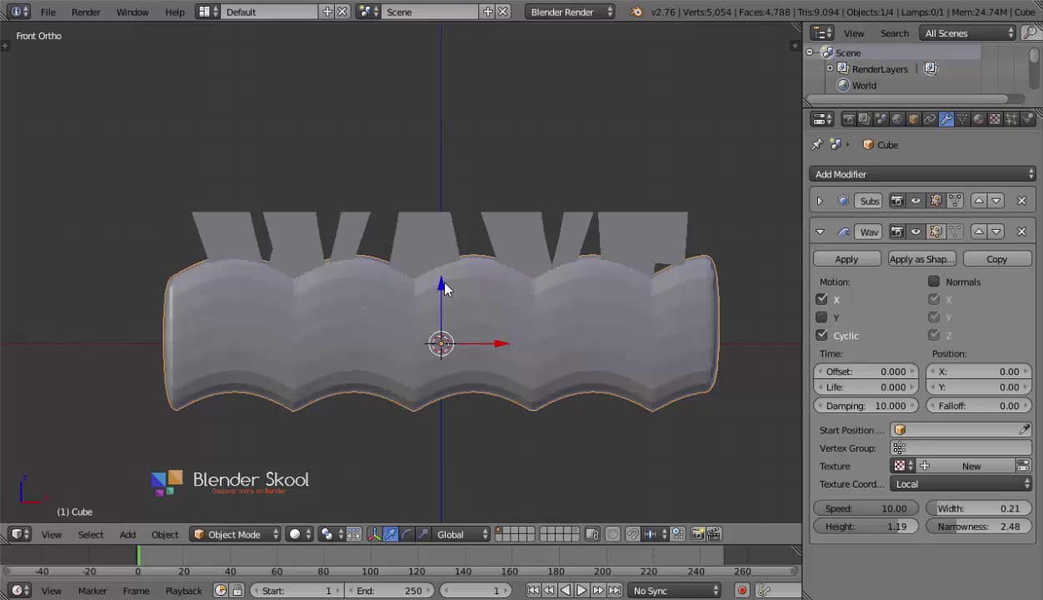
{"action": "mouse_move", "coordinate": [445, 287]}
{"action": "left_mouse_down"}
{"action": "mouse_move", "coordinate": [473, 300]}
{"action": "mouse_move", "coordinate": [452, 293]}
{"action": "left_mouse_up"}
{"action": "key", "text": "z"}
{"action": "key", "text": "z"}
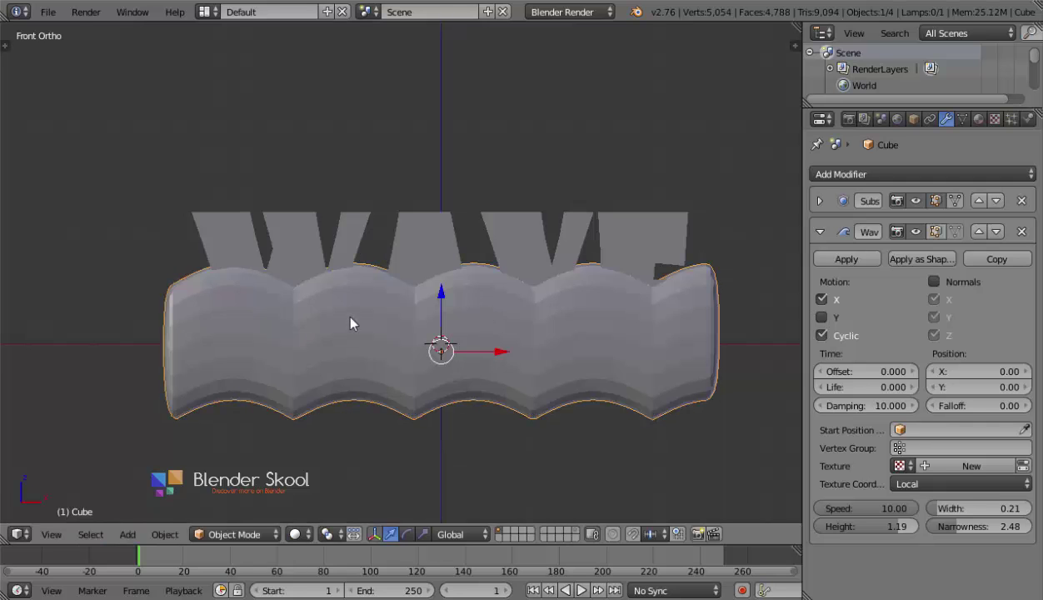
- Fold away the wave modifier panel, then select the WAVE text and the box again
{"action": "middle_click_drag", "start_coordinate": [350, 317], "coordinate": [280, 307]}
{"action": "middle_click_drag", "start_coordinate": [592, 288], "coordinate": [298, 303]}
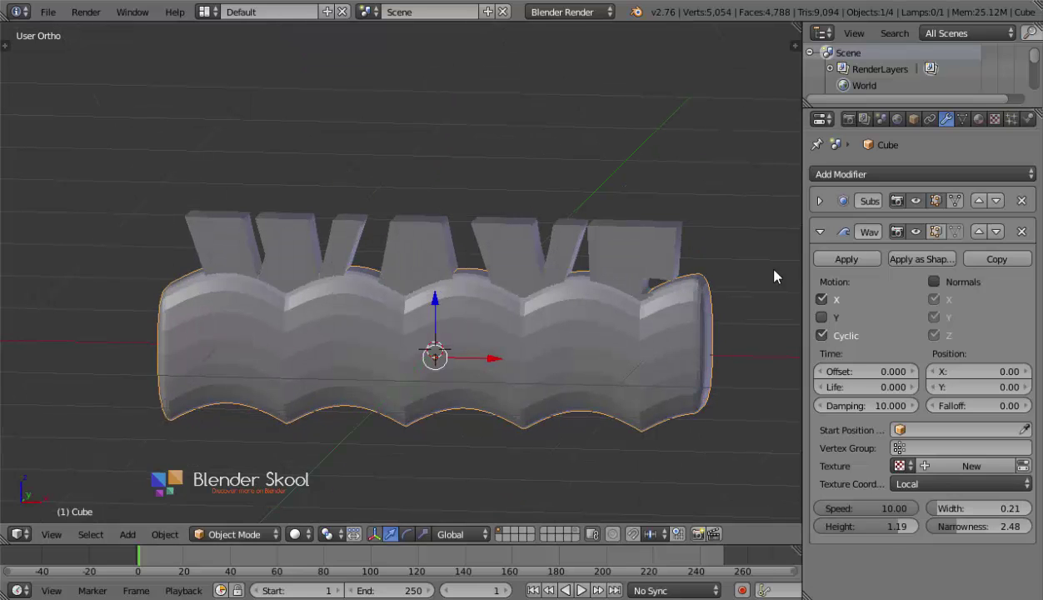
{"action": "left_click", "coordinate": [820, 231]}
{"action": "middle_click_drag", "start_coordinate": [686, 285], "coordinate": [376, 250]}
{"action": "right_click", "coordinate": [375, 249]}
{"action": "middle_click_drag", "start_coordinate": [349, 354], "coordinate": [454, 298]}
{"action": "right_click", "coordinate": [396, 378]}
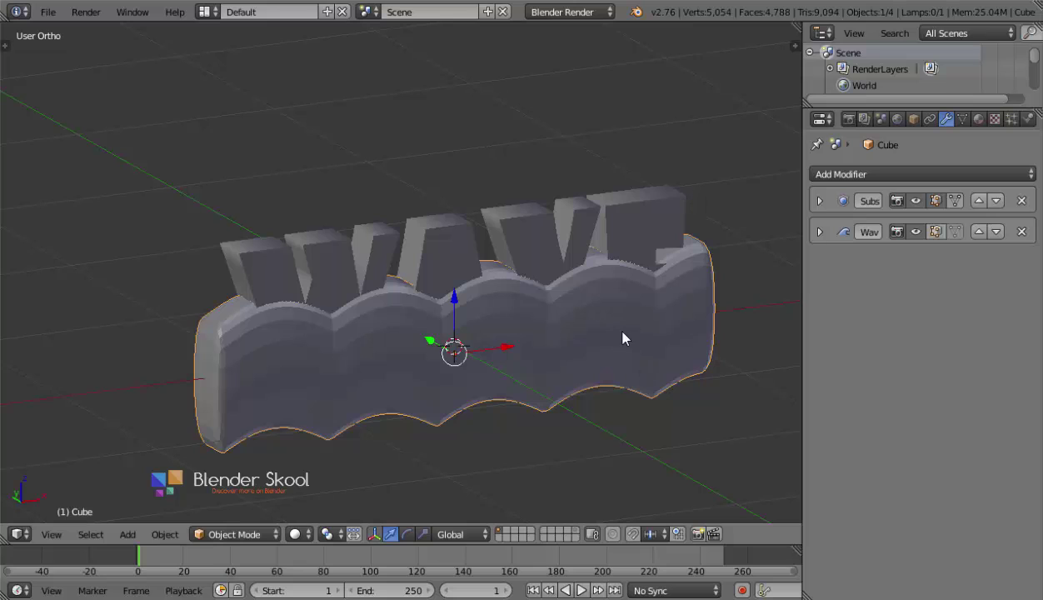
- Select the WAVE text and view it straight from the front in wireframe
{"action": "right_click", "coordinate": [531, 276]}
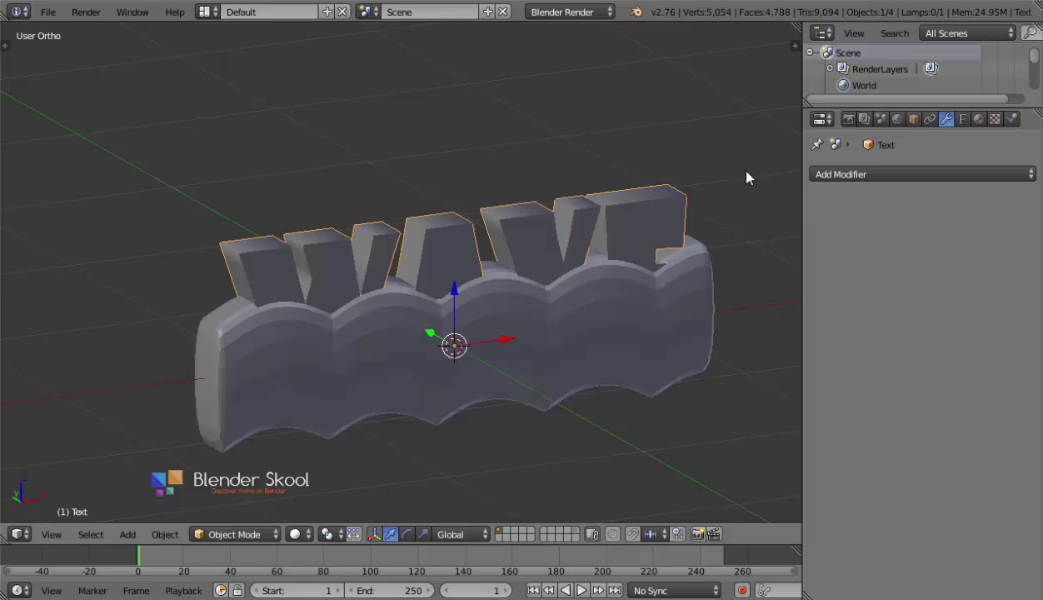
{"action": "left_click", "coordinate": [49, 531]}
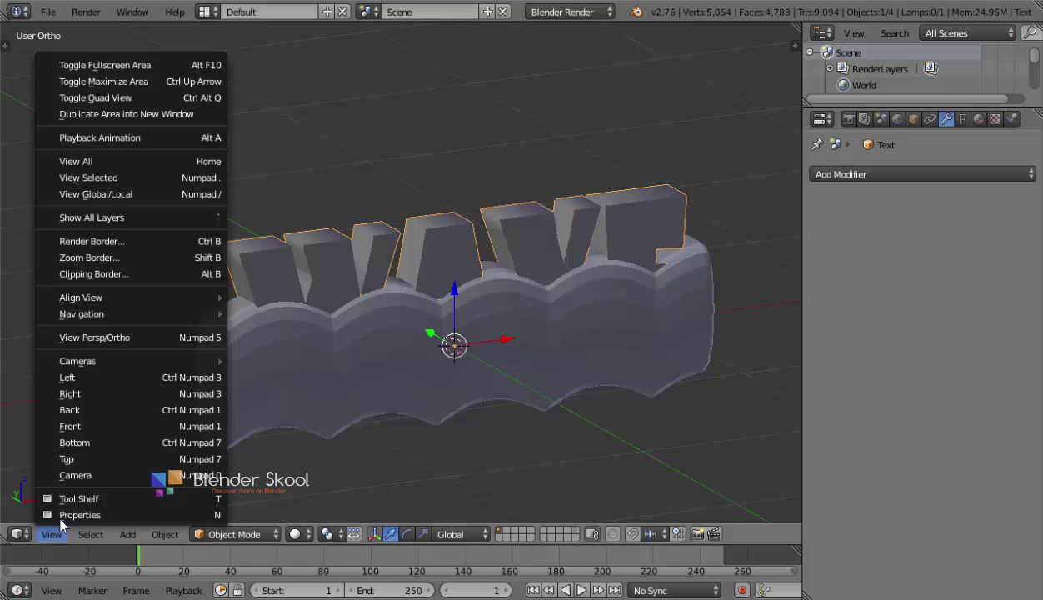
{"action": "left_click", "coordinate": [81, 425]}
{"action": "key", "text": "z"}
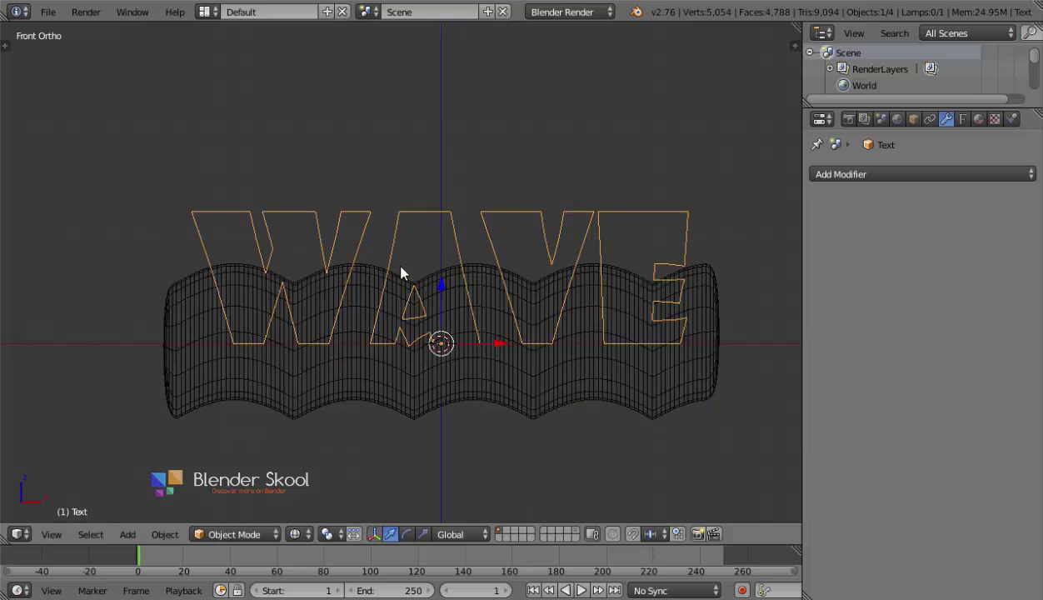
{"action": "scroll", "coordinate": [588, 336], "scroll_direction": "up", "scroll_amount": 2}
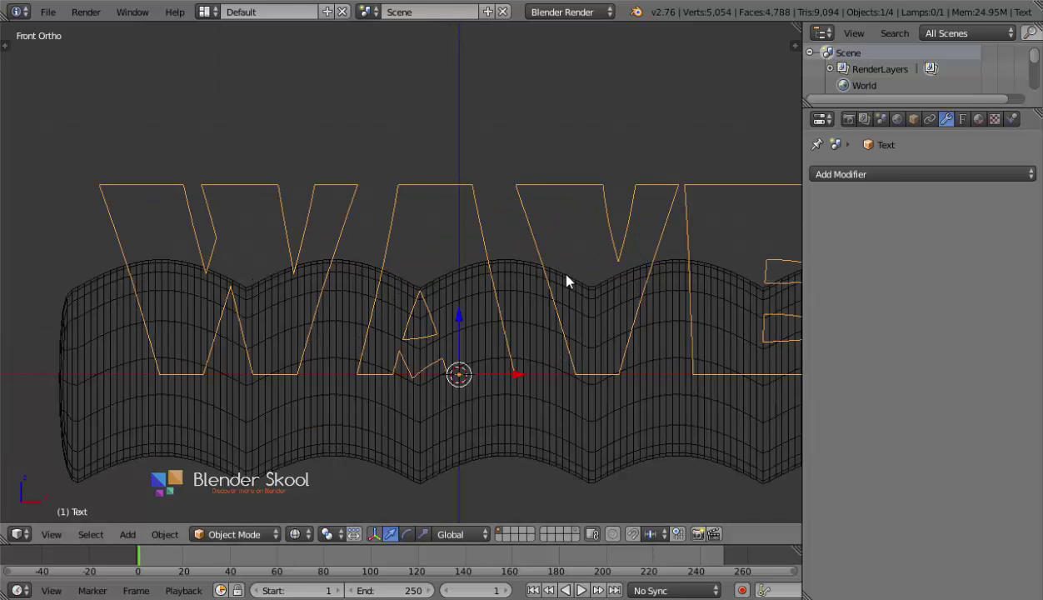
{"action": "middle_click_drag", "start_coordinate": [565, 282], "coordinate": [526, 271], "text": "shift"}
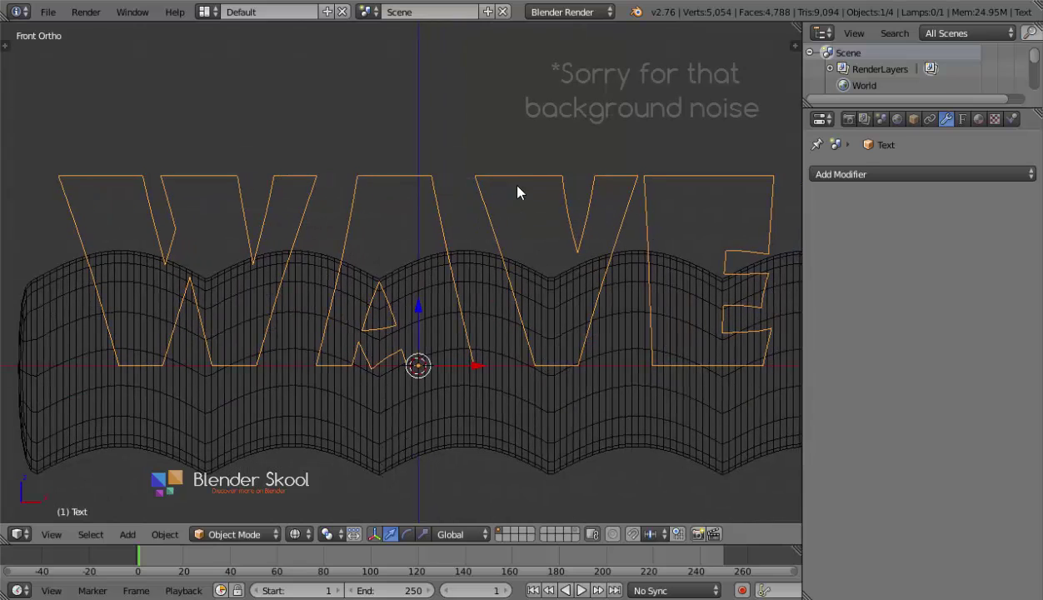
- Return to solid shading and bring up the Convert to menu for the WAVE text
{"action": "left_click", "coordinate": [867, 174]}
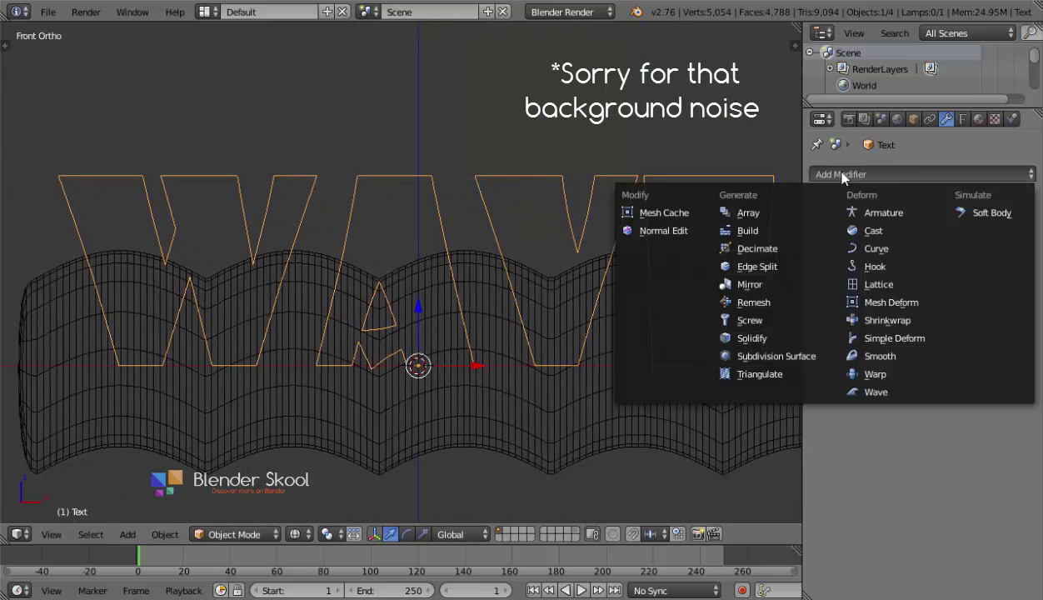
{"action": "key", "text": "Tab"}
{"action": "scroll", "coordinate": [541, 295], "scroll_direction": "down", "scroll_amount": 1}
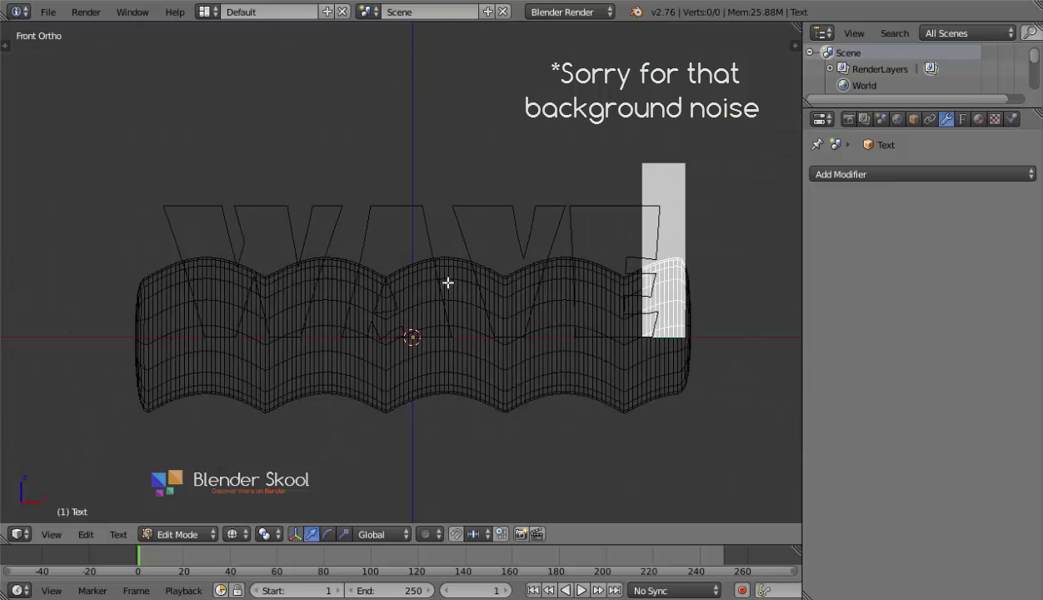
{"action": "key", "text": "Tab"}
{"action": "mouse_move", "coordinate": [442, 286]}
{"action": "middle_mouse_down"}
{"action": "mouse_move", "coordinate": [471, 333]}
{"action": "mouse_move", "coordinate": [432, 328]}
{"action": "middle_mouse_up"}
{"action": "key", "text": "Tab"}
{"action": "key", "text": "Tab"}
{"action": "key", "text": "z"}
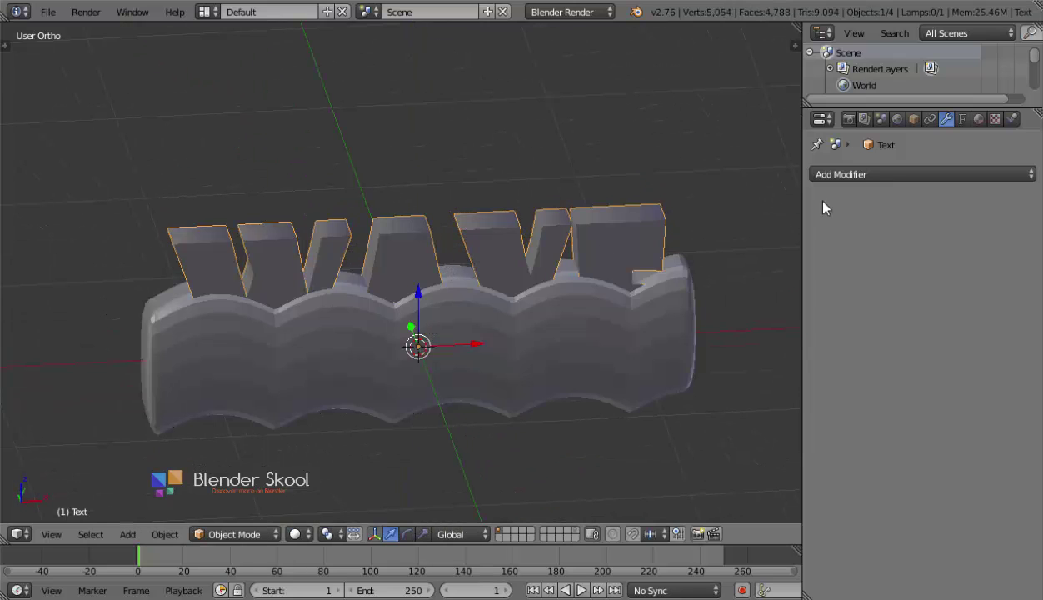
{"action": "left_click", "coordinate": [858, 174]}
{"action": "key", "text": "Escape"}
{"action": "middle_click_drag", "start_coordinate": [715, 334], "coordinate": [531, 300]}
{"action": "key", "text": "alt+c"}
- Convert the WAVE text into a mesh and enter Edit Mode
{"action": "left_click", "coordinate": [403, 292]}
{"action": "key", "text": "Tab"}
{"action": "scroll", "coordinate": [524, 296], "scroll_direction": "up", "scroll_amount": 2}
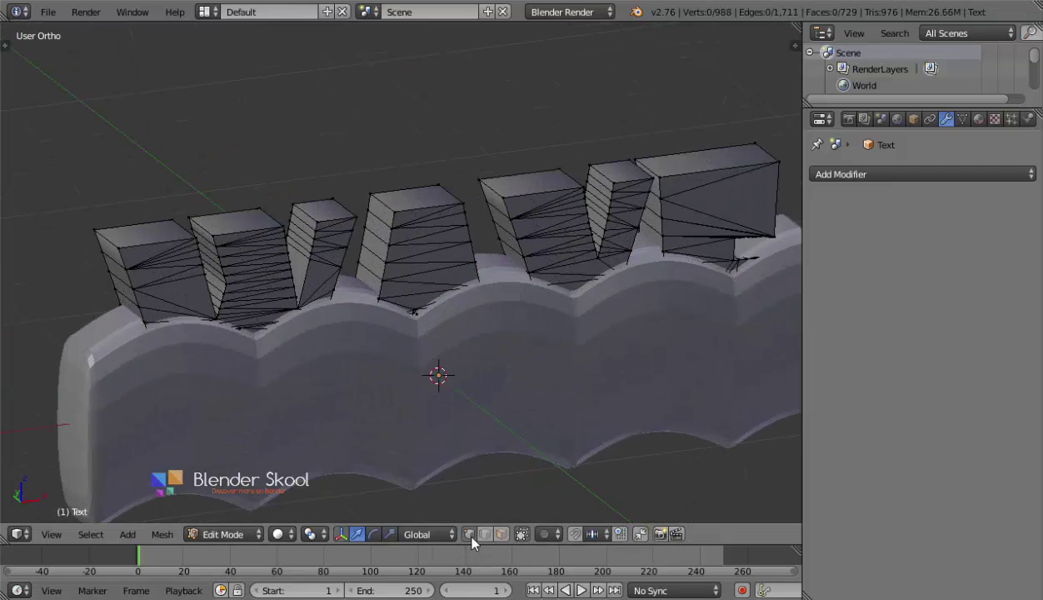
- Remove 494 duplicate vertices from the whole mesh and return to Object Mode
{"action": "key", "text": "a"}
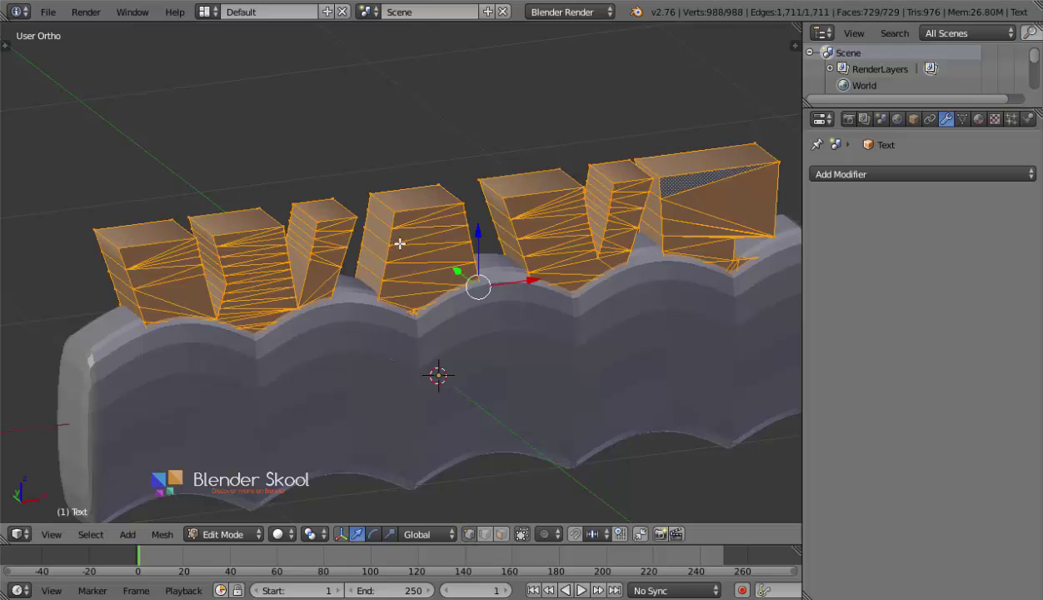
{"action": "key", "text": "w"}
{"action": "left_click", "coordinate": [364, 243]}
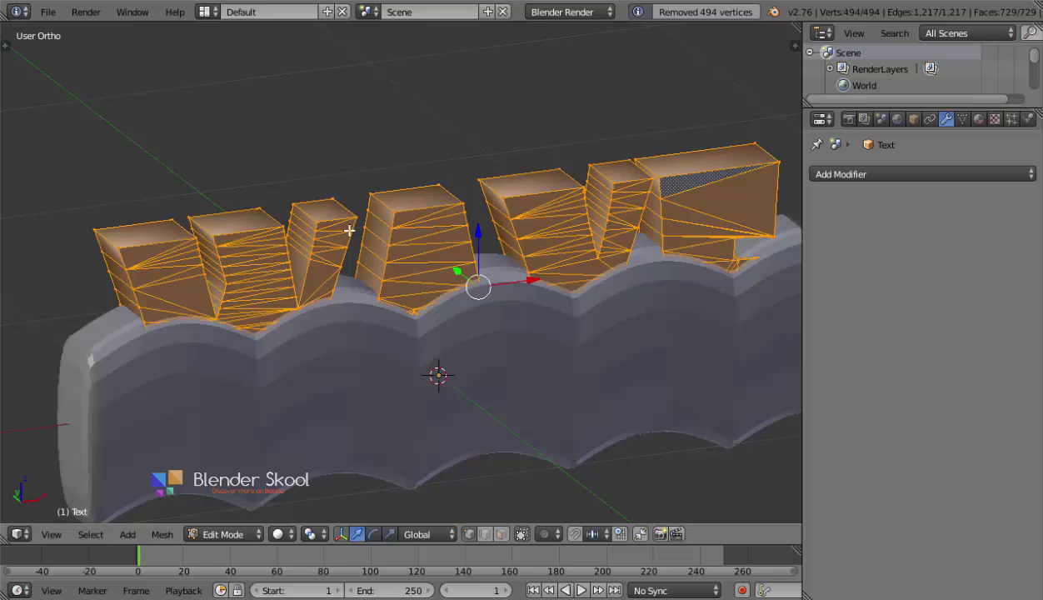
{"action": "middle_click_drag", "start_coordinate": [342, 225], "coordinate": [701, 159]}
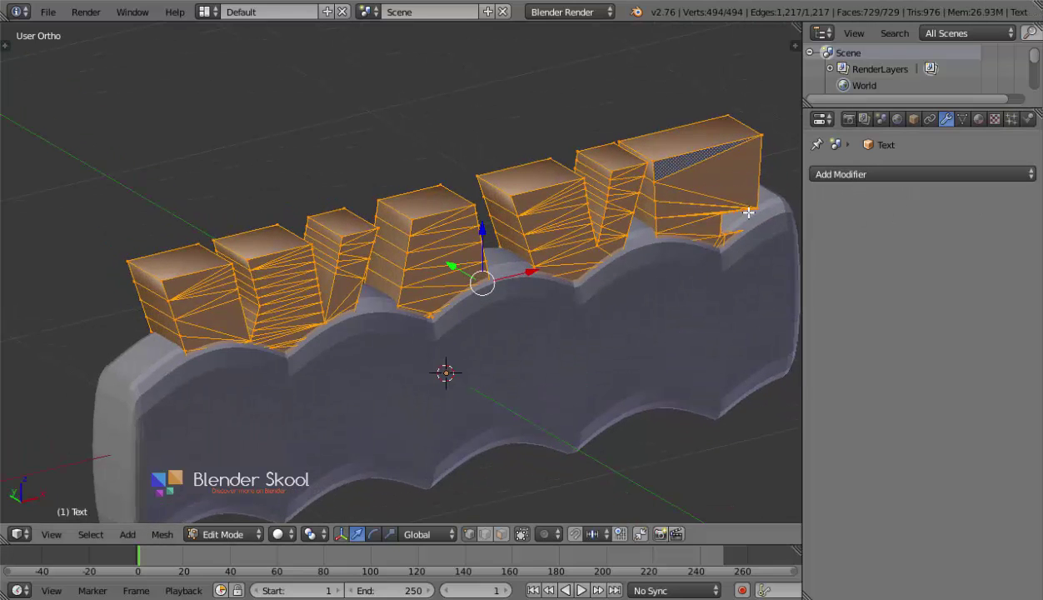
{"action": "middle_click_drag", "start_coordinate": [574, 311], "coordinate": [493, 214]}
{"action": "key", "text": "Tab"}
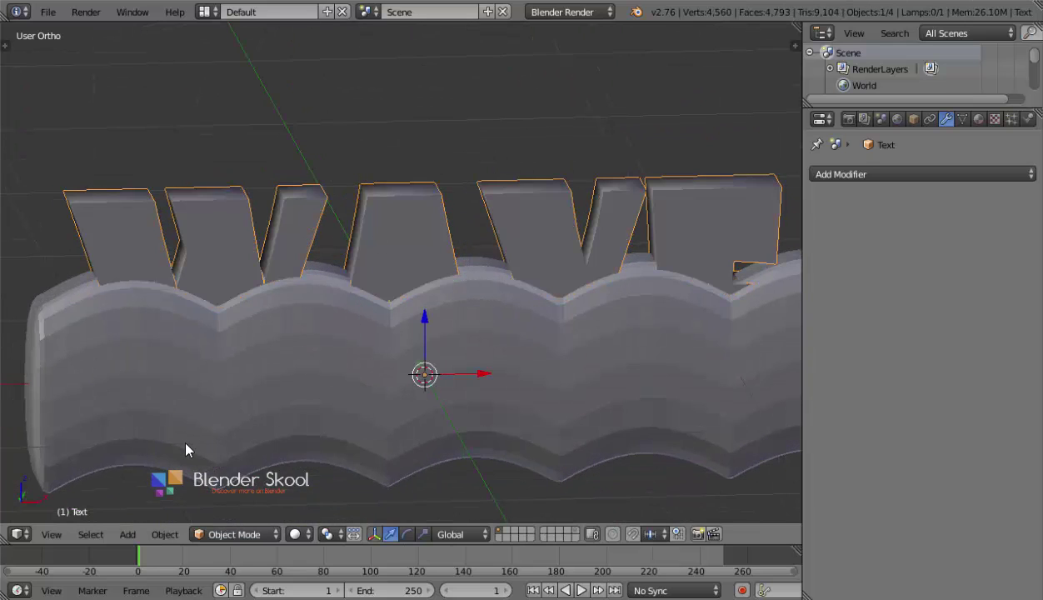
- Add a Boolean modifier to the text and view the scene front-on in wireframe
{"action": "left_click", "coordinate": [814, 174]}
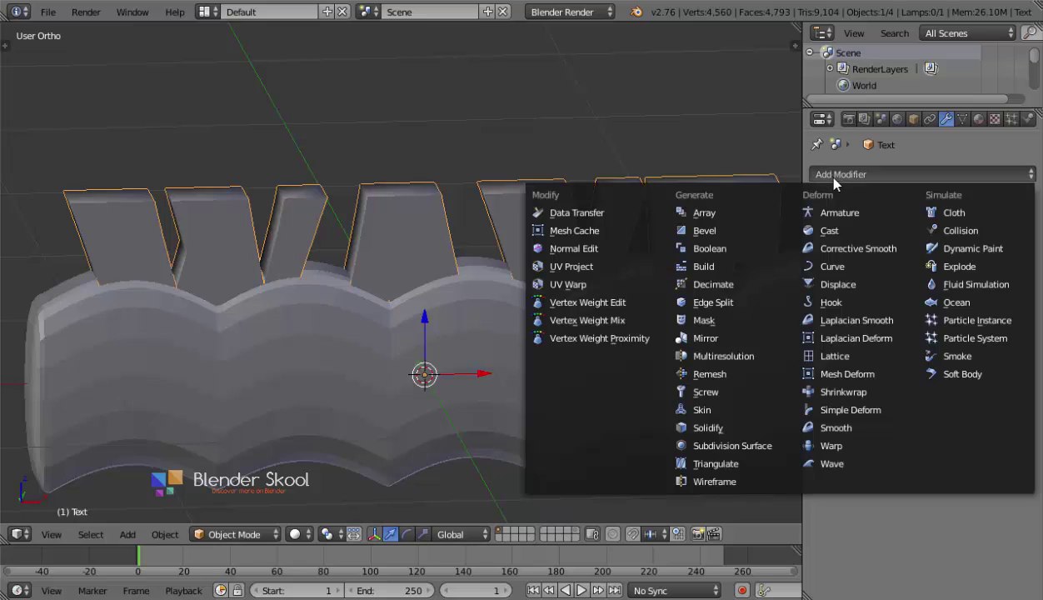
{"action": "left_click", "coordinate": [741, 250]}
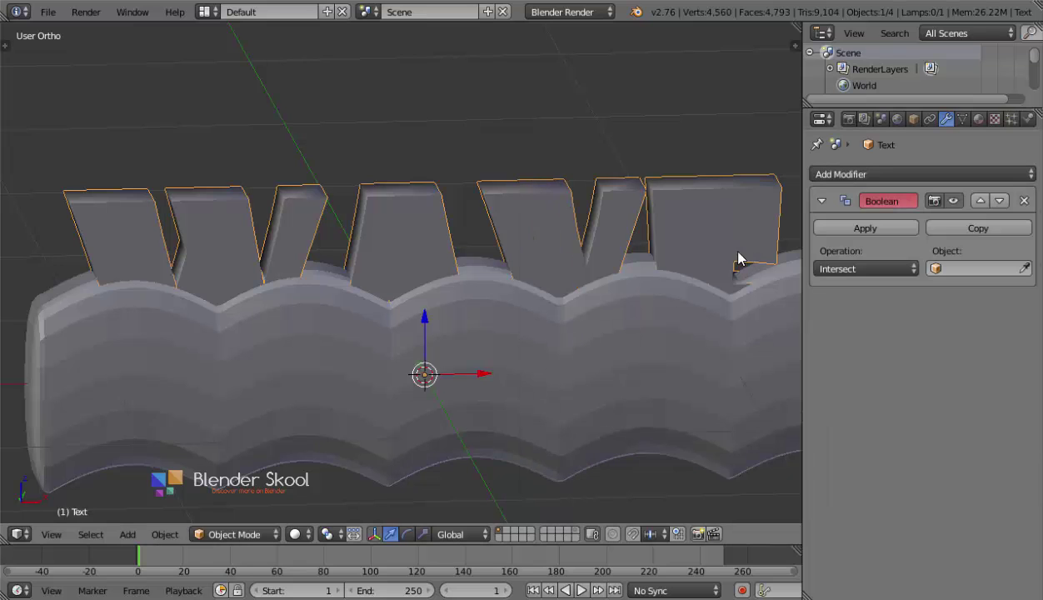
{"action": "left_click", "coordinate": [54, 534]}
{"action": "left_click", "coordinate": [114, 421]}
{"action": "key", "text": "z"}
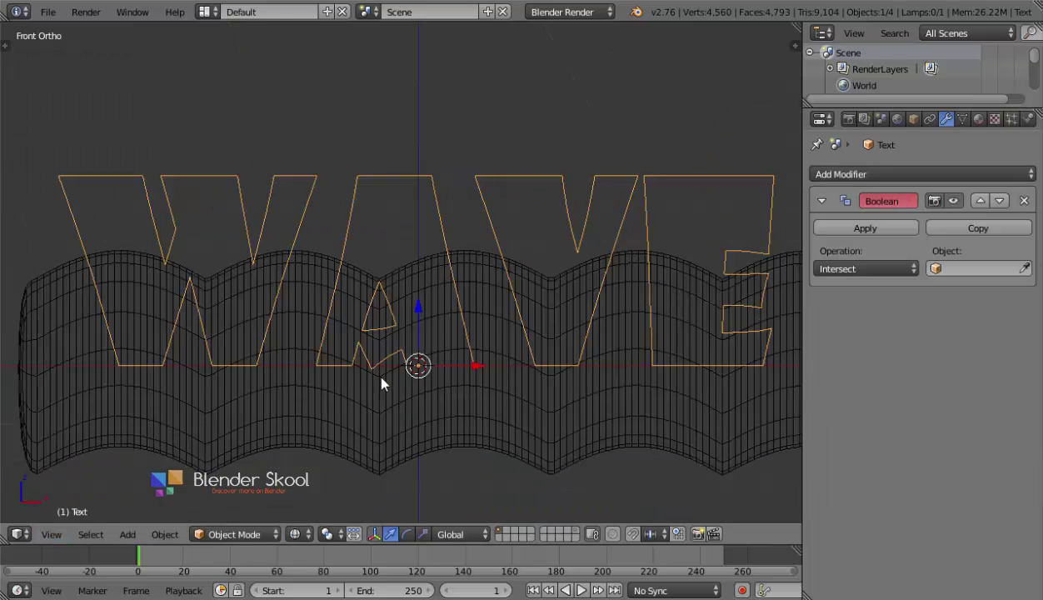
{"action": "scroll", "coordinate": [380, 383], "scroll_direction": "up", "scroll_amount": 1}
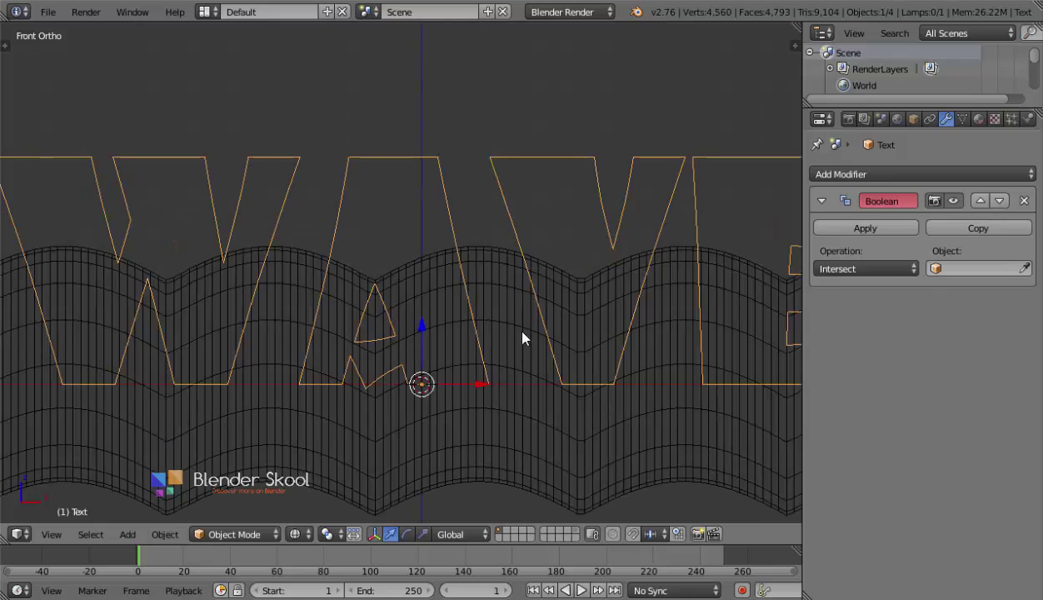
- Pick Cube as the Boolean object, keeping the Intersect operation
{"action": "left_click", "coordinate": [959, 267]}
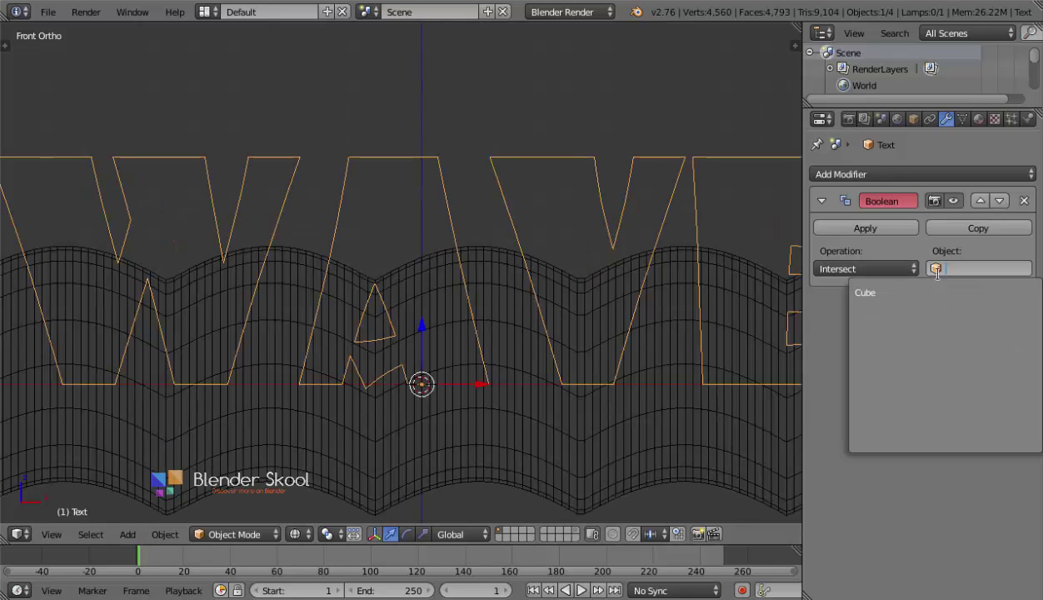
{"action": "left_click", "coordinate": [898, 292]}
{"action": "scroll", "coordinate": [517, 322], "scroll_direction": "down", "scroll_amount": 3}
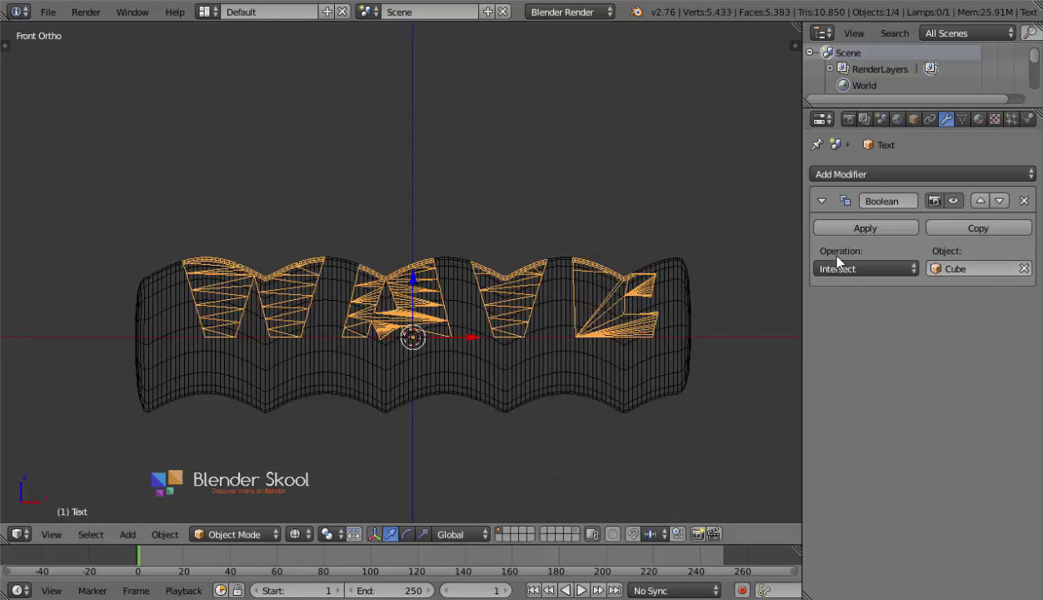
{"action": "left_click", "coordinate": [854, 269]}
- Change the text's Boolean operation from Intersect to Difference
{"action": "left_click", "coordinate": [854, 256]}
{"action": "left_click", "coordinate": [821, 268]}
{"action": "left_click", "coordinate": [854, 215]}
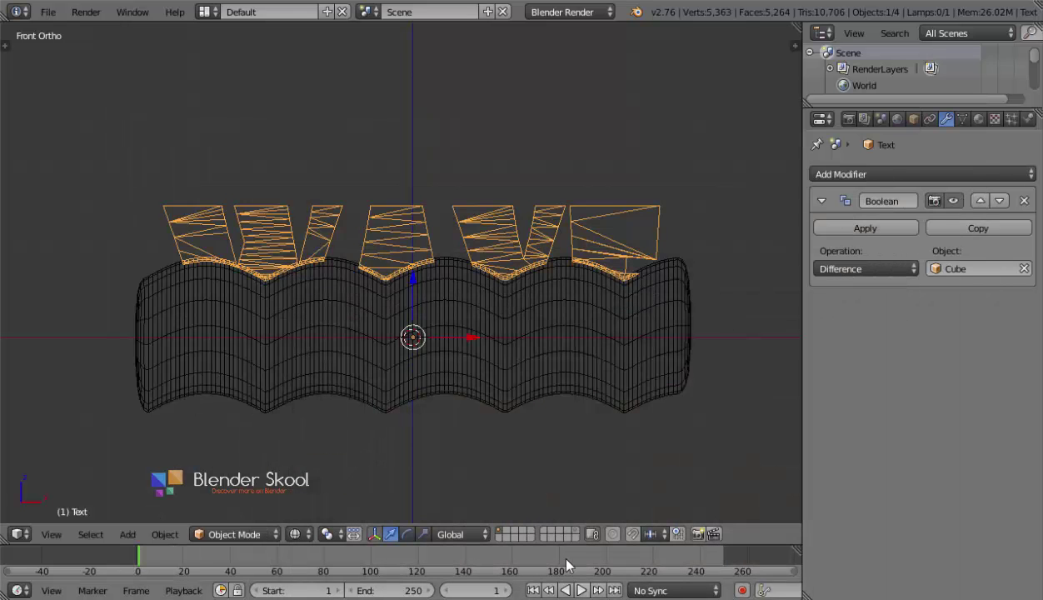
{"action": "scroll", "coordinate": [498, 346], "scroll_direction": "up", "scroll_amount": 4}
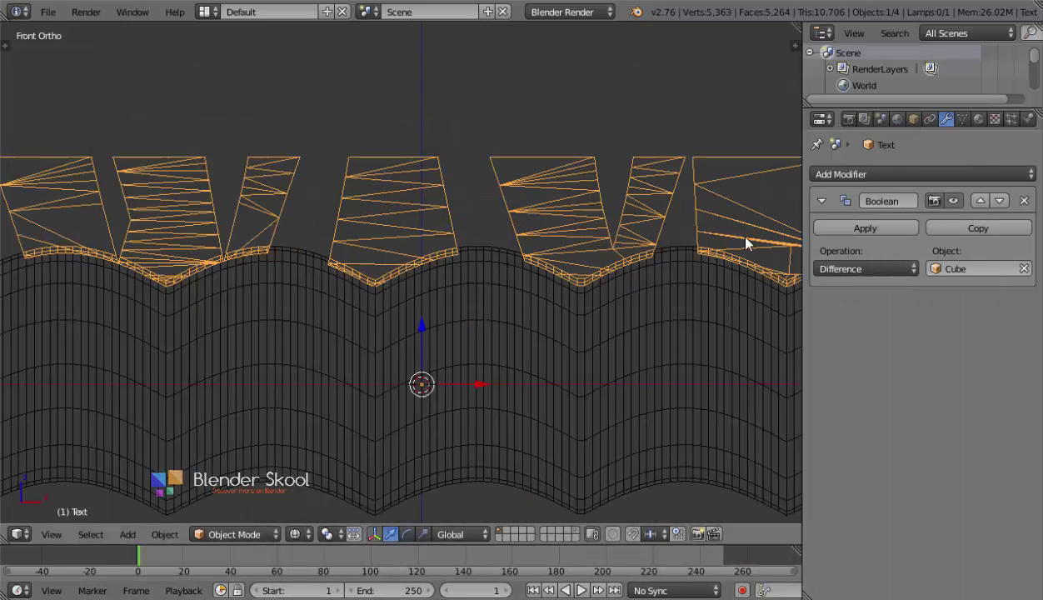
- Set the text's Boolean operation back to Intersect and return to the front view
{"action": "left_click", "coordinate": [850, 268]}
{"action": "left_click", "coordinate": [838, 249]}
{"action": "scroll", "coordinate": [164, 298], "scroll_direction": "down", "scroll_amount": 2}
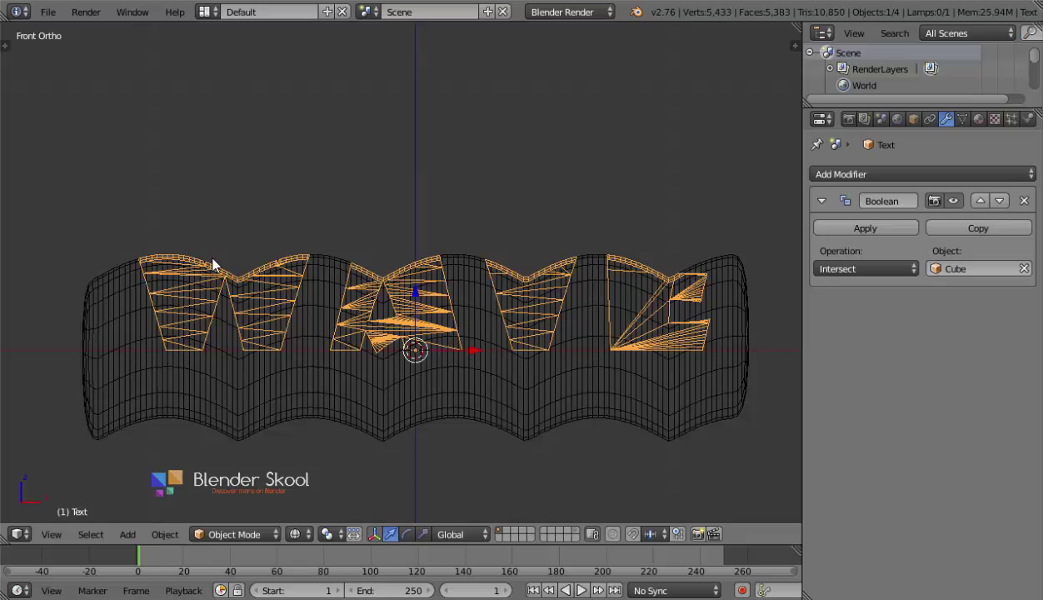
{"action": "middle_click_drag", "start_coordinate": [214, 266], "coordinate": [258, 283]}
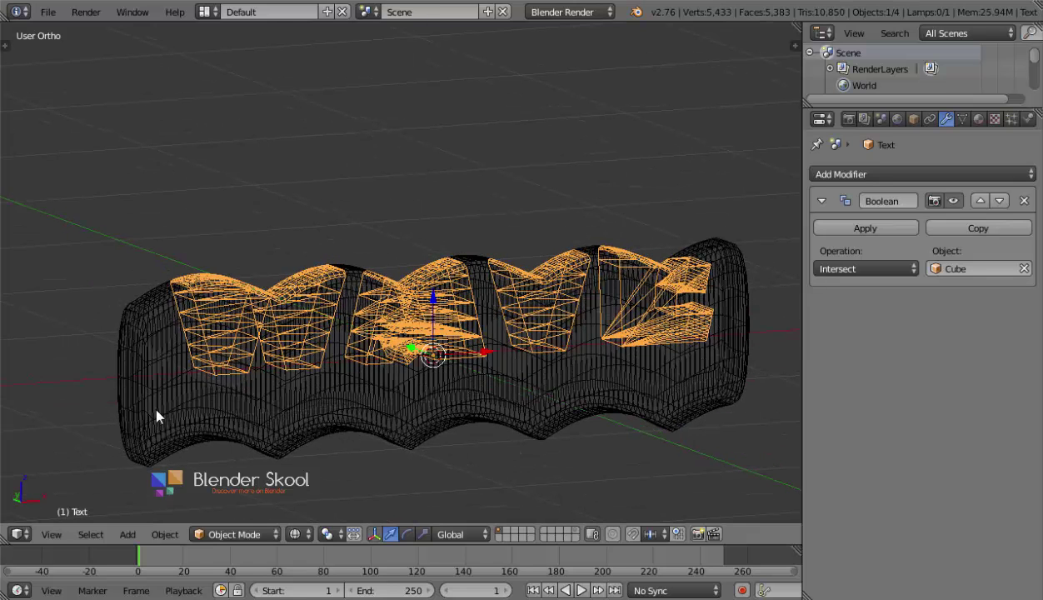
{"action": "left_click", "coordinate": [50, 535]}
{"action": "left_click", "coordinate": [101, 416]}
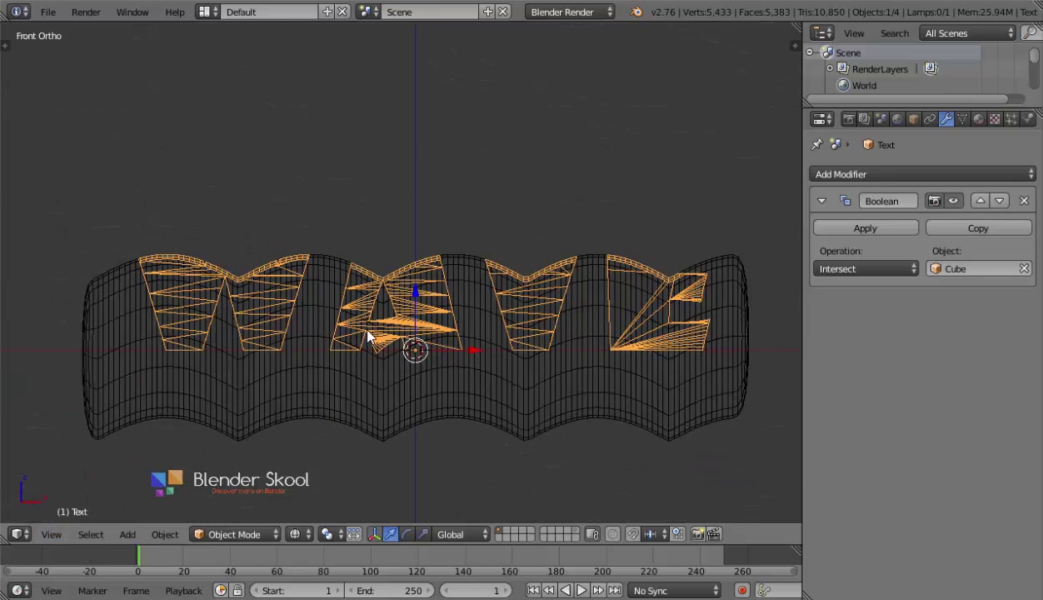
- Duplicate the text in place as Text.002 and give its Boolean the Difference operation
{"action": "key", "text": "shift+d"}
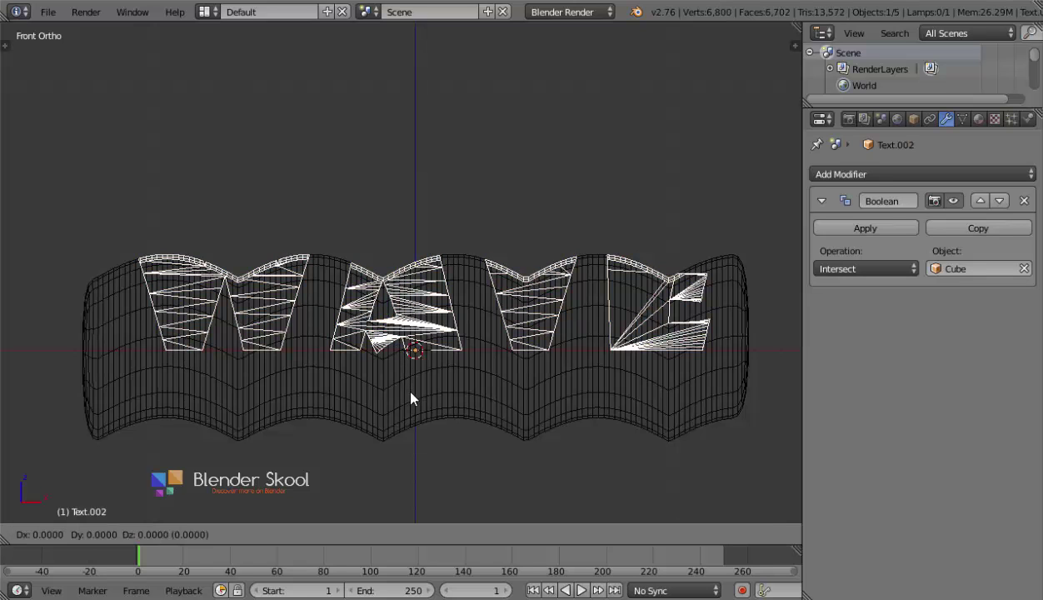
{"action": "right_click", "coordinate": [411, 393]}
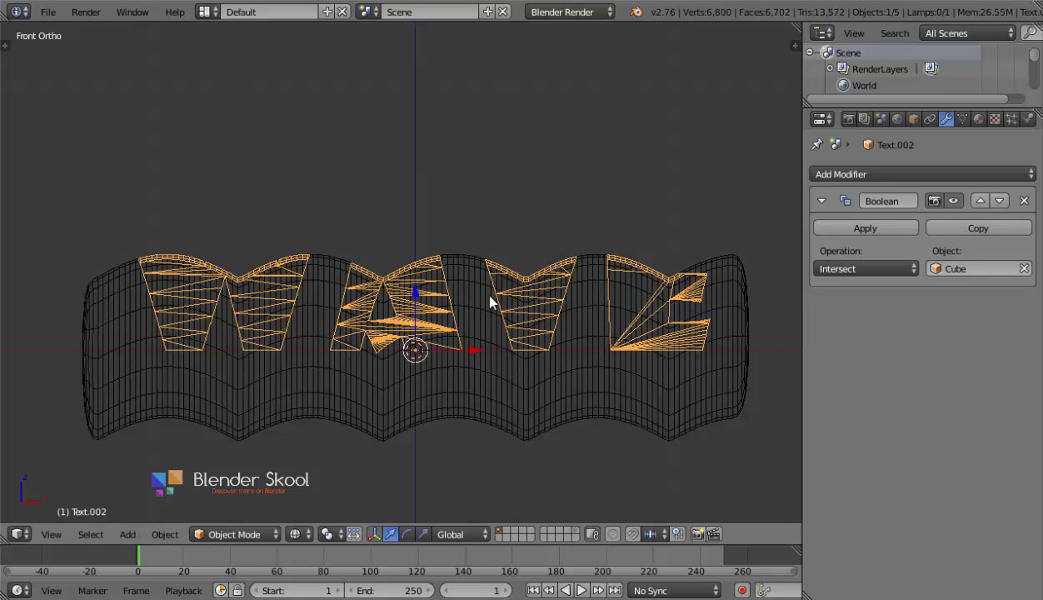
{"action": "left_click", "coordinate": [841, 268]}
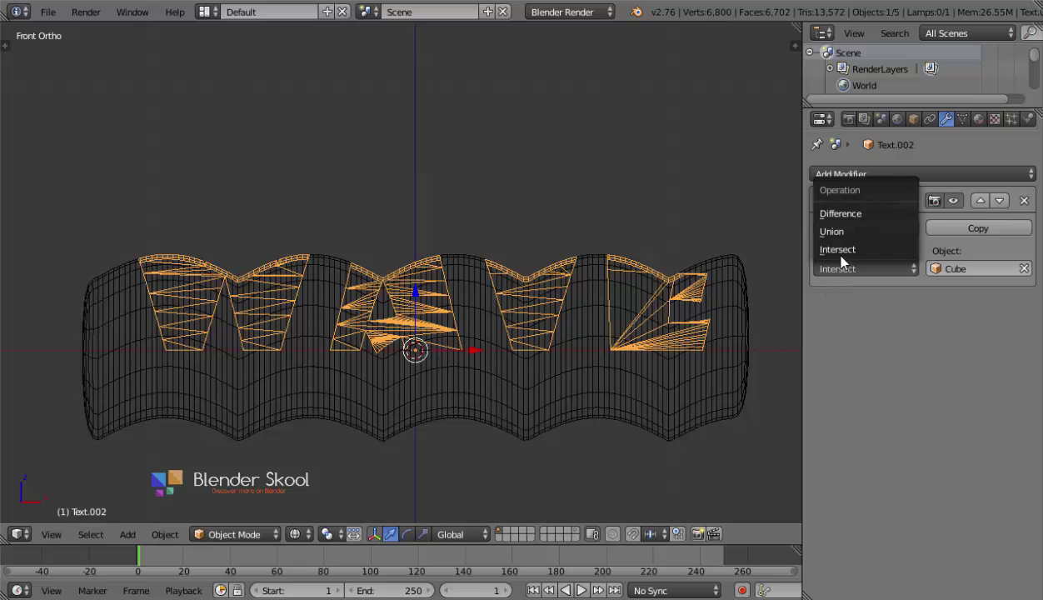
{"action": "left_click", "coordinate": [814, 213]}
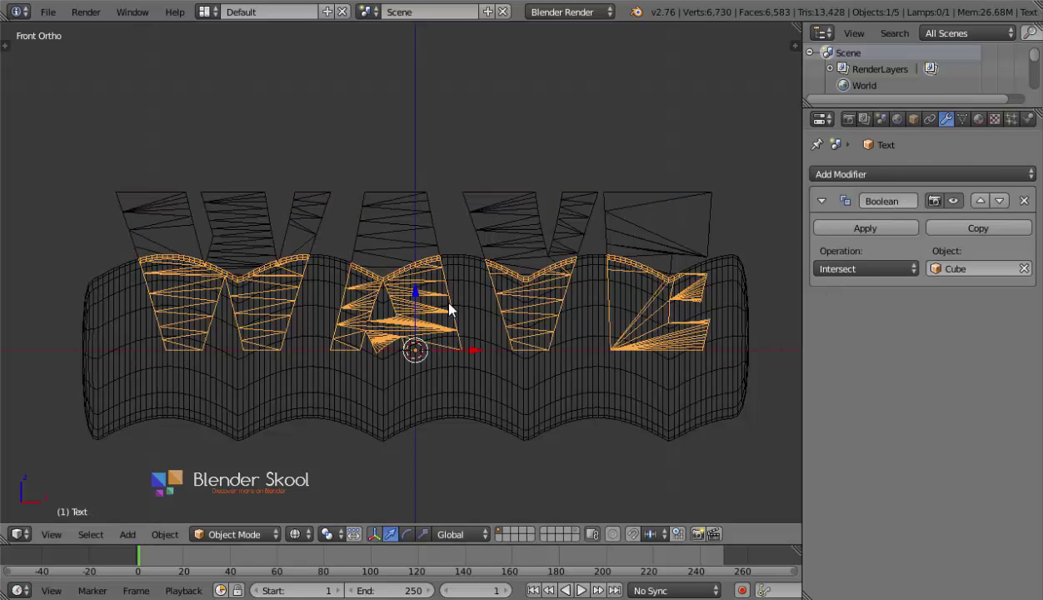
- Rename the Cube object to 'Wave' in an enlarged Outliner
{"action": "right_click", "coordinate": [612, 412]}
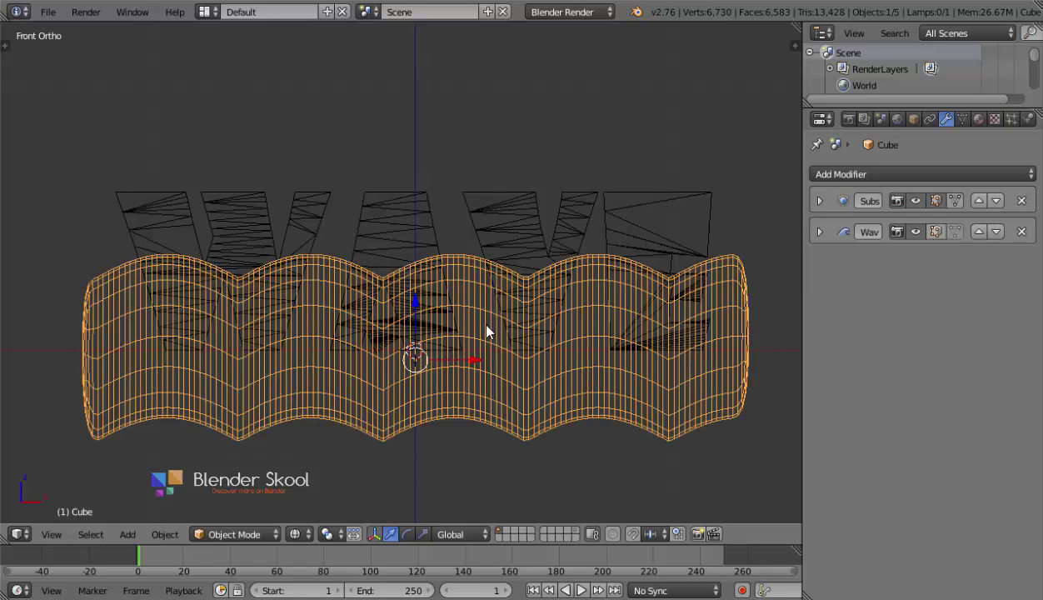
{"action": "left_click_drag", "start_coordinate": [882, 106], "coordinate": [876, 236]}
{"action": "double_click", "coordinate": [869, 118]}
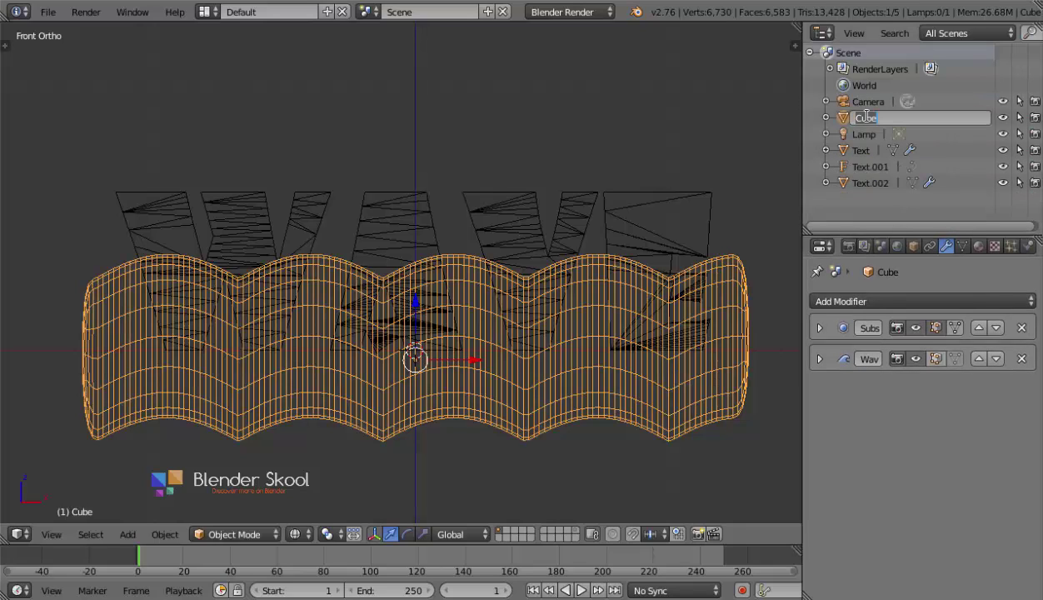
{"action": "type", "text": "Wave"}
{"action": "key", "text": "Return"}
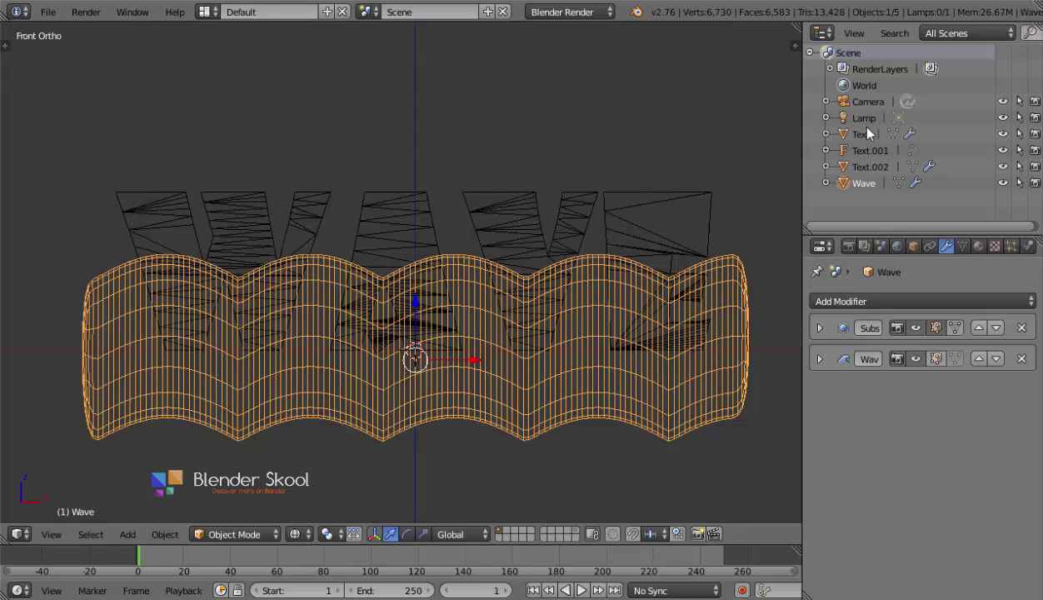
- Hide Wave from viewport and render, and view the WAVE letters in solid shading
{"action": "left_click", "coordinate": [1004, 183]}
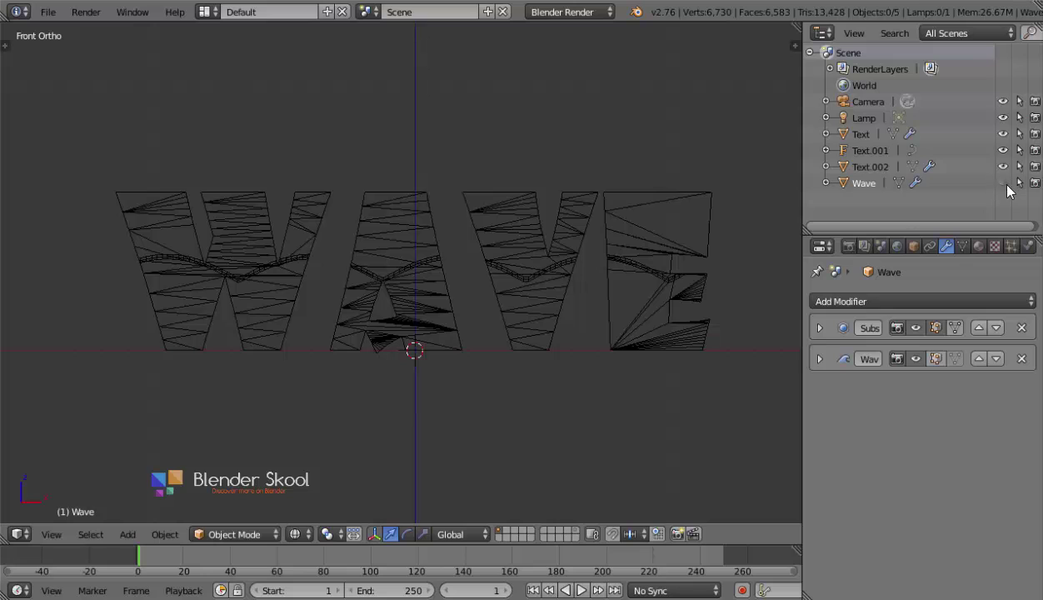
{"action": "left_click", "coordinate": [1034, 182]}
{"action": "key", "text": "z"}
{"action": "mouse_move", "coordinate": [302, 280]}
{"action": "middle_mouse_down"}
{"action": "mouse_move", "coordinate": [354, 300]}
{"action": "mouse_move", "coordinate": [424, 308]}
{"action": "mouse_move", "coordinate": [438, 296]}
{"action": "mouse_move", "coordinate": [291, 310]}
{"action": "mouse_move", "coordinate": [302, 322]}
{"action": "mouse_move", "coordinate": [261, 362]}
{"action": "mouse_move", "coordinate": [446, 292]}
{"action": "middle_mouse_up"}
{"action": "middle_click_drag", "start_coordinate": [625, 224], "coordinate": [417, 246]}
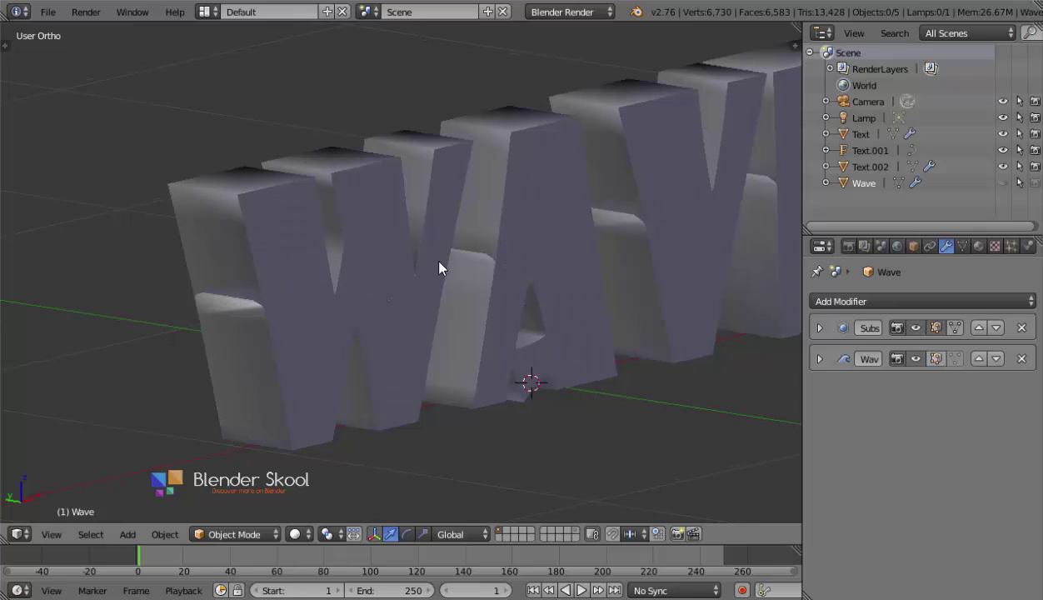
- Add an Edge Split modifier to the upper letter half, Text.002
{"action": "right_click", "coordinate": [375, 231]}
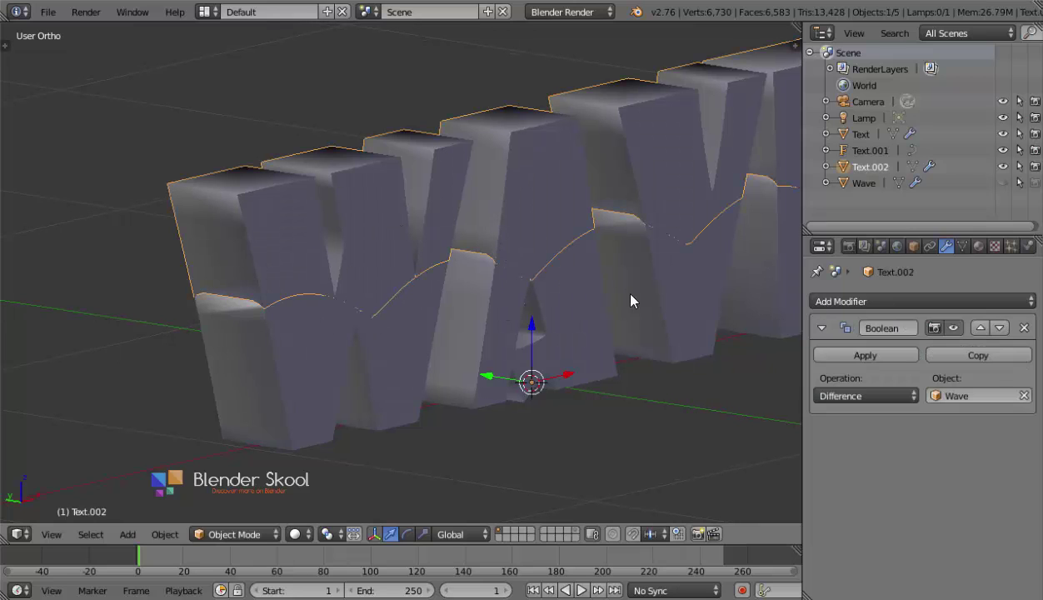
{"action": "left_click", "coordinate": [826, 301]}
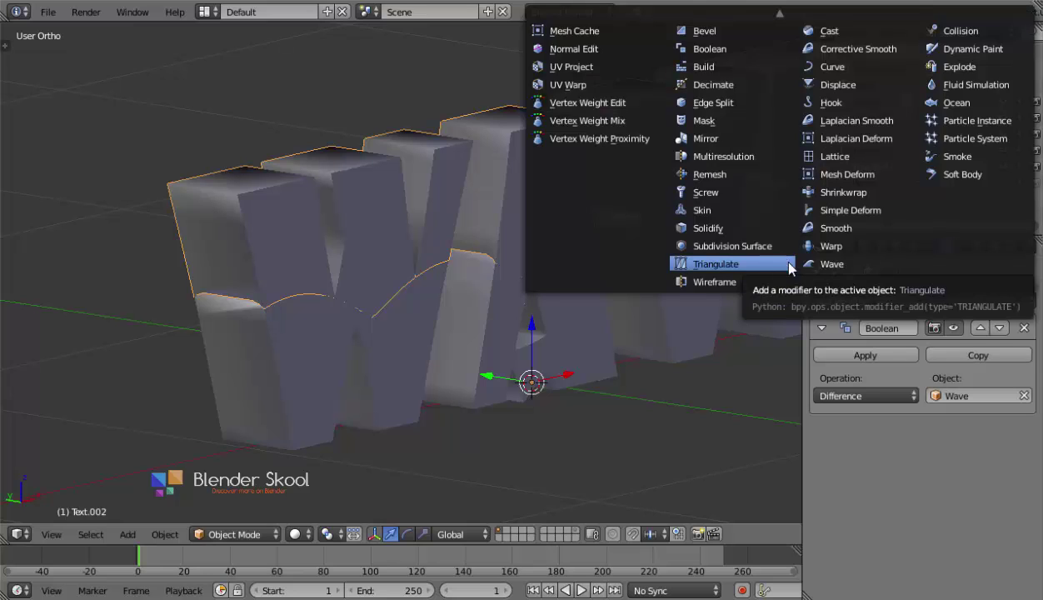
{"action": "left_click", "coordinate": [744, 116]}
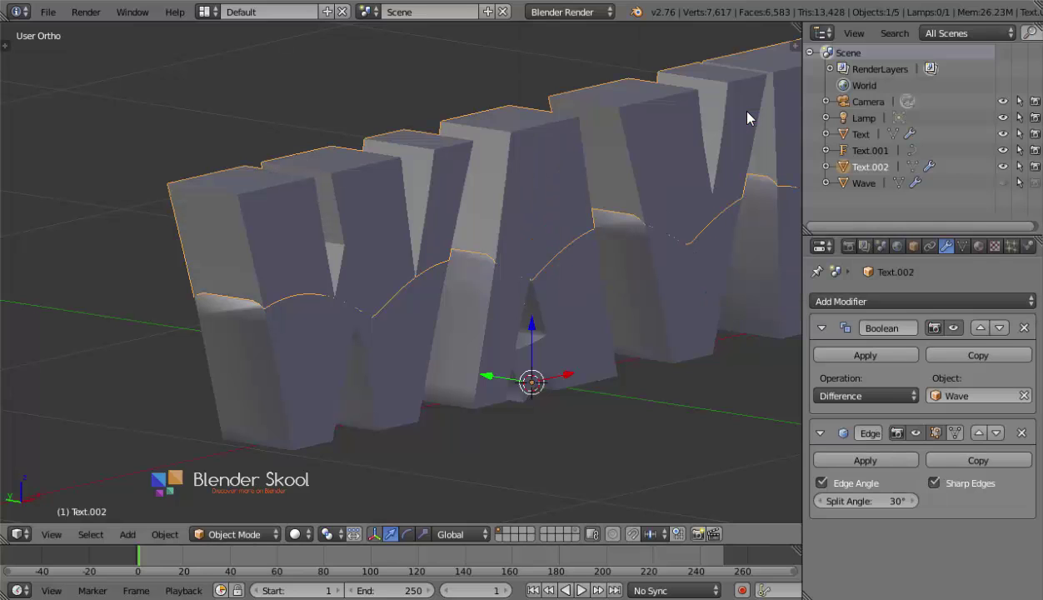
- Select the lower half, Text, browse its modifiers, then deselect everything
{"action": "right_click", "coordinate": [287, 350]}
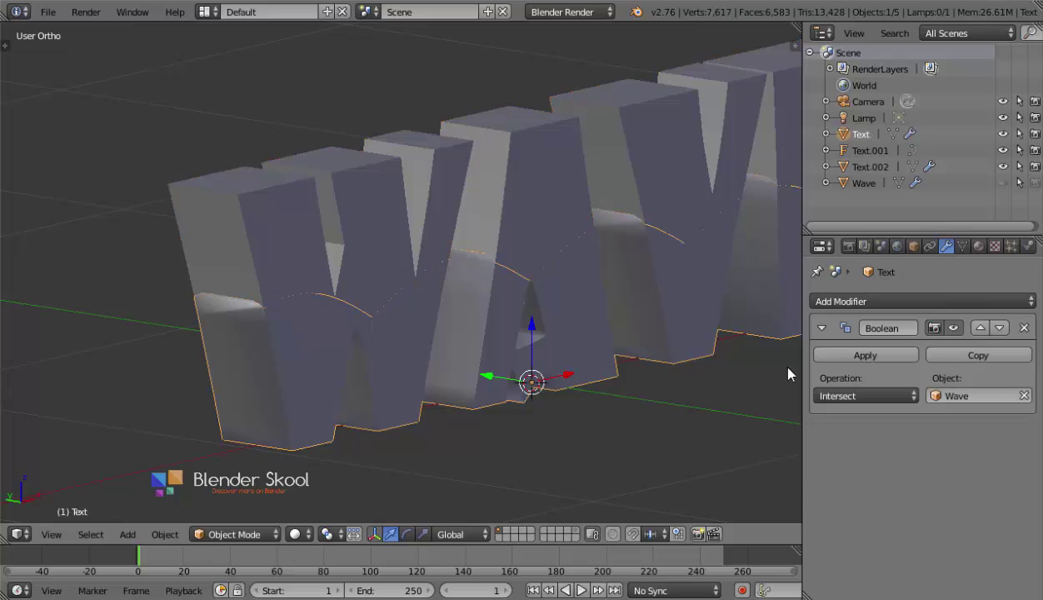
{"action": "left_click", "coordinate": [900, 301]}
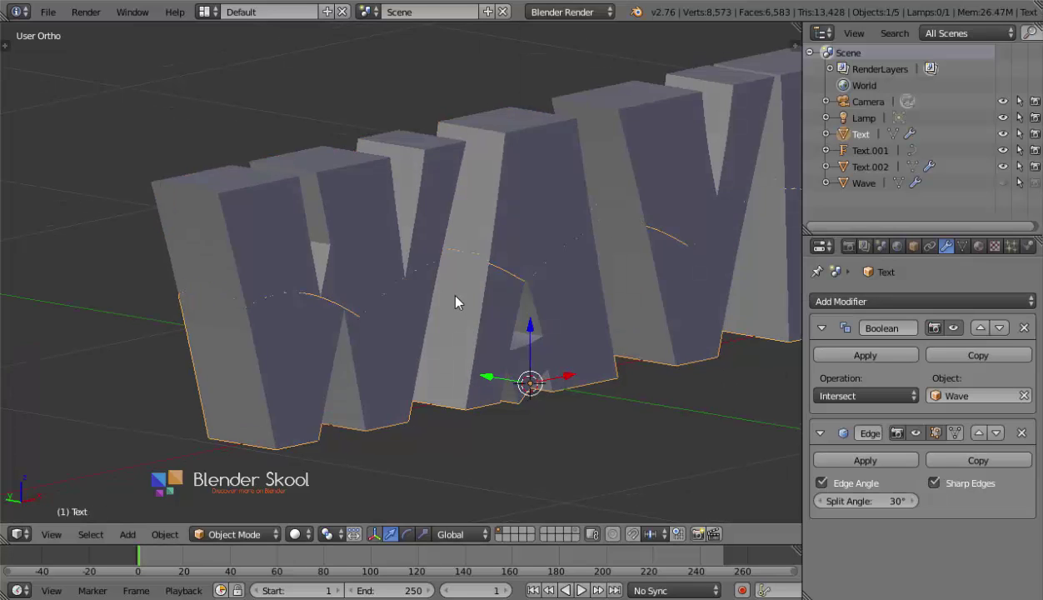
{"action": "key", "text": "KP_1"}
{"action": "key", "text": "KP_8"}
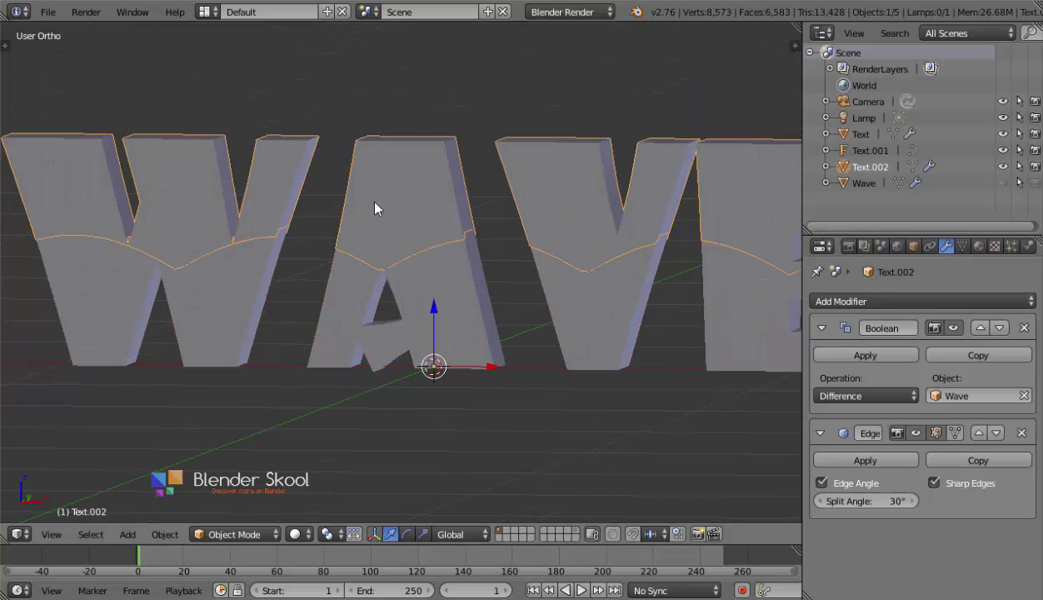
{"action": "scroll", "coordinate": [345, 355], "scroll_direction": "down", "scroll_amount": 2}
{"action": "key", "text": "a"}
{"action": "middle_click_drag", "start_coordinate": [359, 358], "coordinate": [389, 349]}
- Select Text.002 and view the cut WAVE letters straight from the front
{"action": "right_click", "coordinate": [504, 318]}
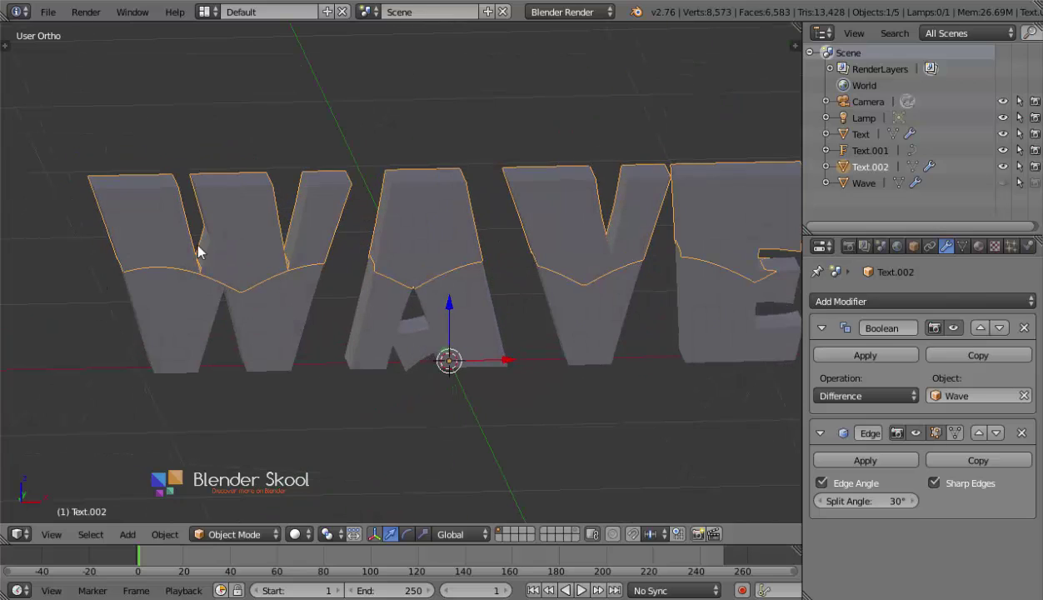
{"action": "middle_click_drag", "start_coordinate": [531, 275], "coordinate": [401, 302]}
{"action": "left_click", "coordinate": [51, 535]}
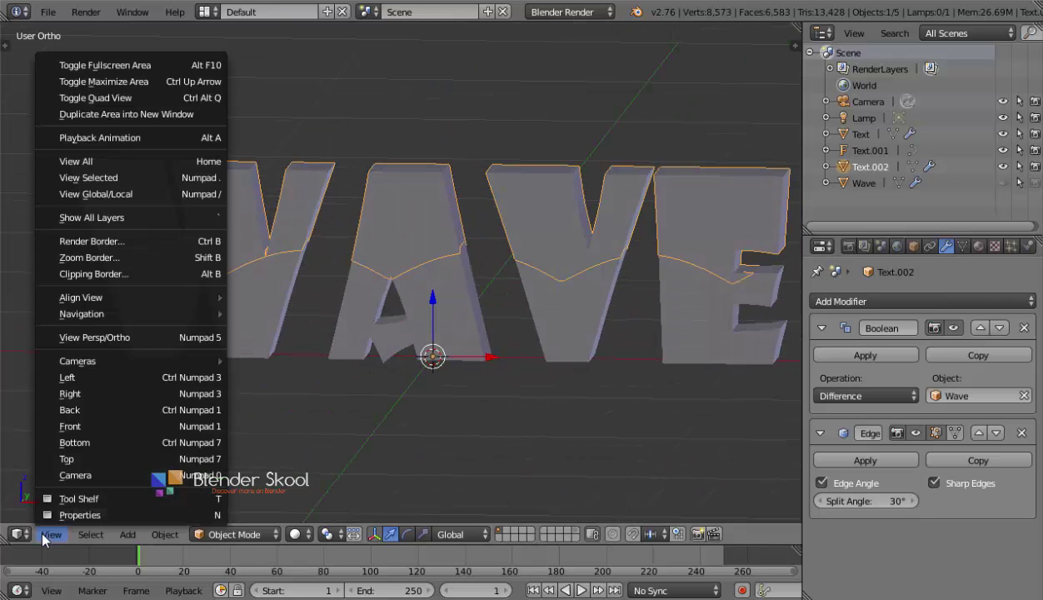
{"action": "left_click", "coordinate": [74, 426]}
- Collapse the Boolean and Edge Split modifiers, then unhide and select the Wave object
{"action": "left_click", "coordinate": [820, 328]}
{"action": "left_click", "coordinate": [820, 358]}
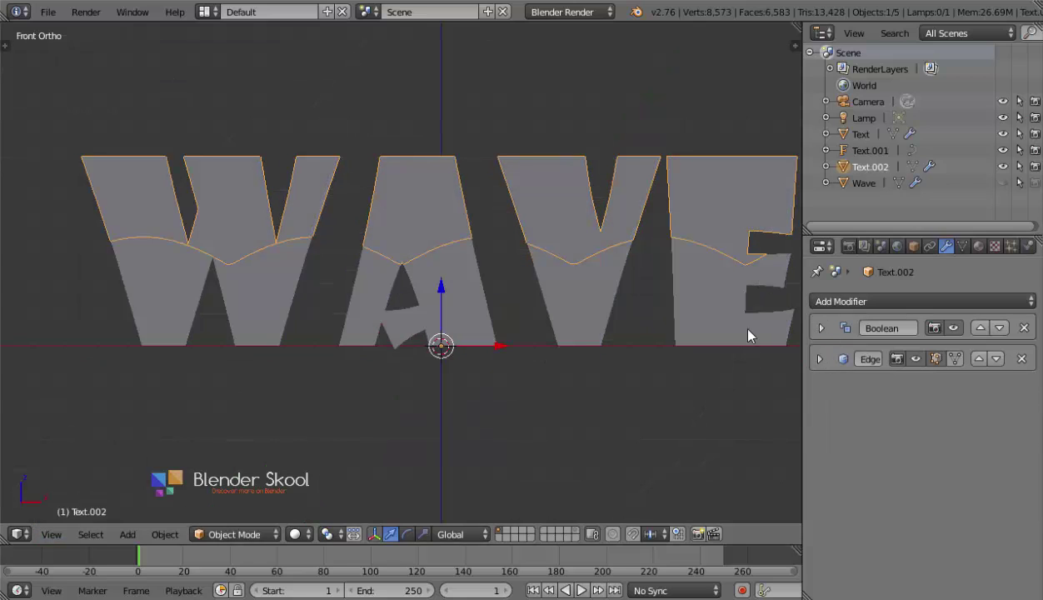
{"action": "key", "text": "z"}
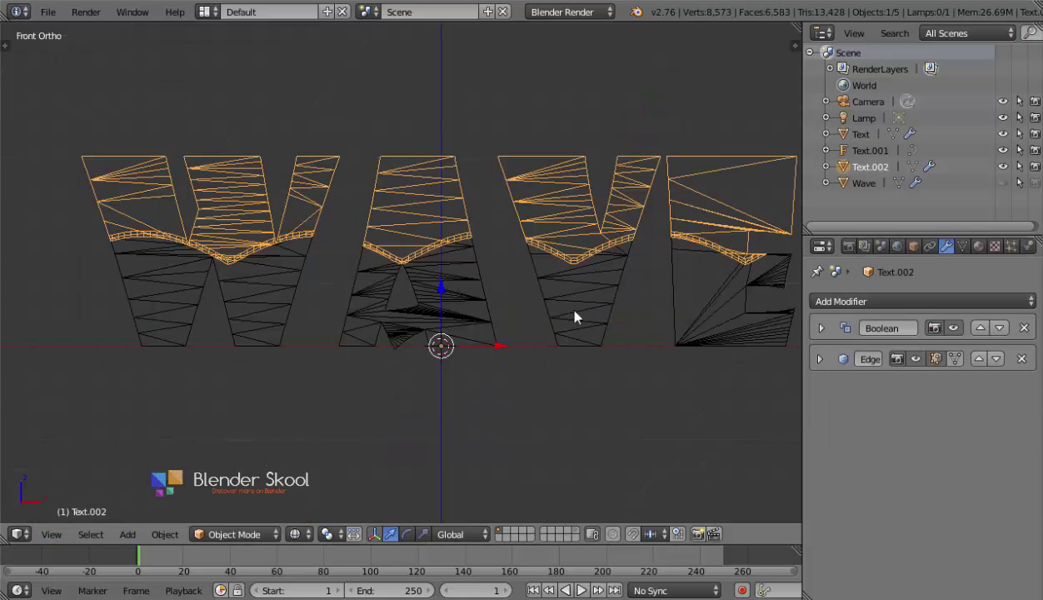
{"action": "left_click", "coordinate": [1002, 183]}
{"action": "right_click", "coordinate": [459, 417]}
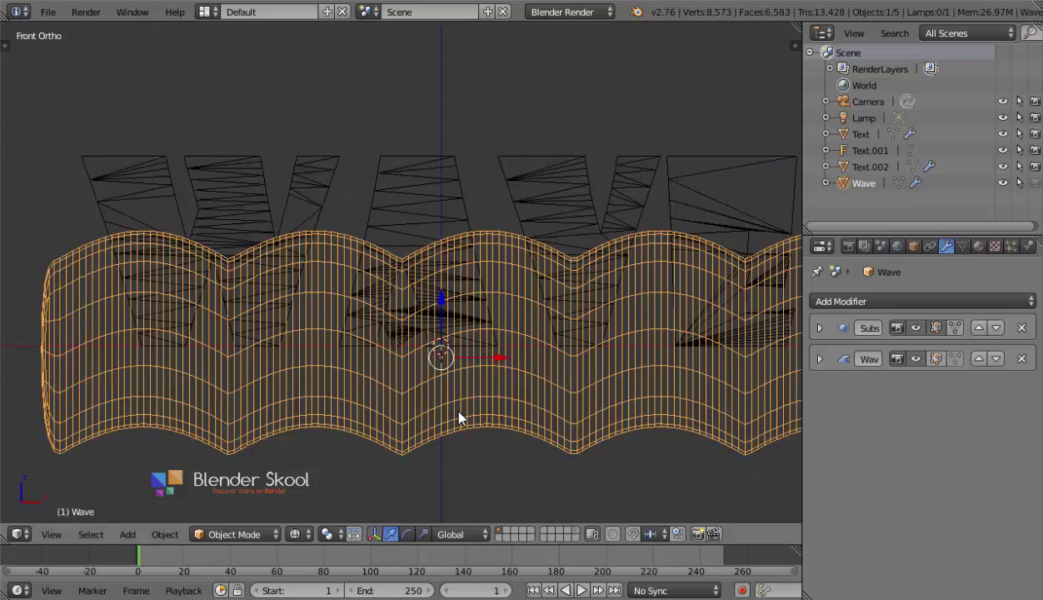
{"action": "key", "text": "z"}
{"action": "key", "text": "z"}
- Expand the Wave modifier and trial a wave Width of 0.15
{"action": "left_click", "coordinate": [819, 358]}
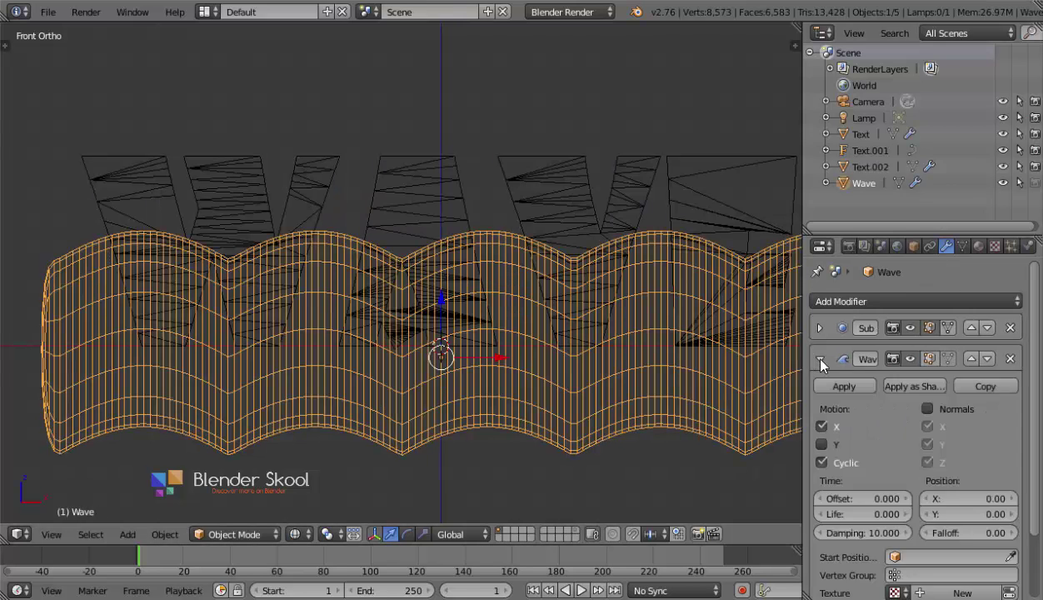
{"action": "scroll", "coordinate": [833, 383], "scroll_direction": "down", "scroll_amount": 3}
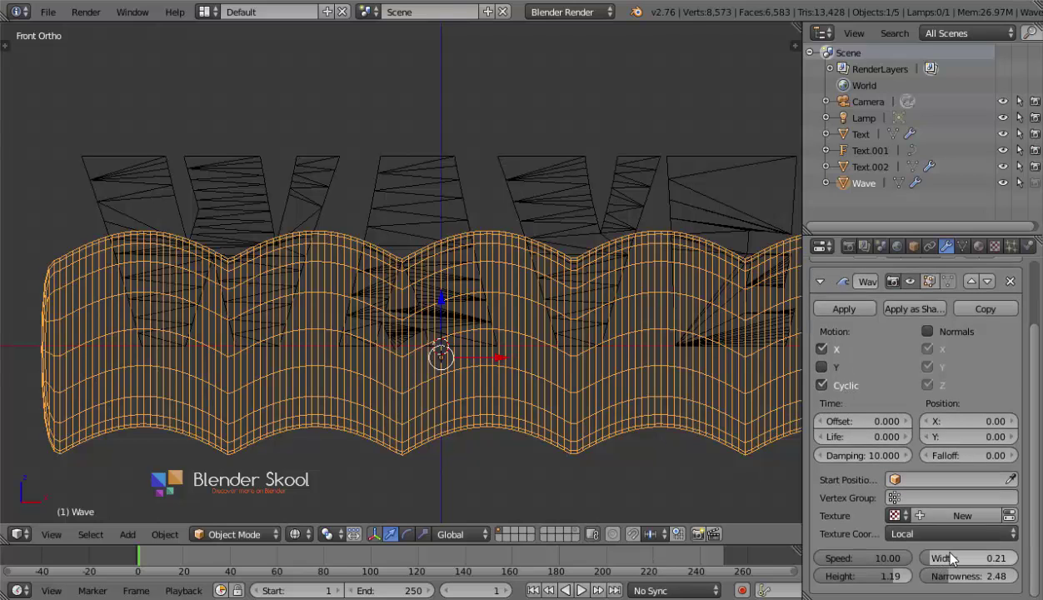
{"action": "mouse_move", "coordinate": [927, 558]}
{"action": "left_mouse_down"}
{"action": "mouse_move", "coordinate": [914, 563]}
{"action": "mouse_move", "coordinate": [946, 563]}
{"action": "left_mouse_up"}
{"action": "key", "text": "Escape"}
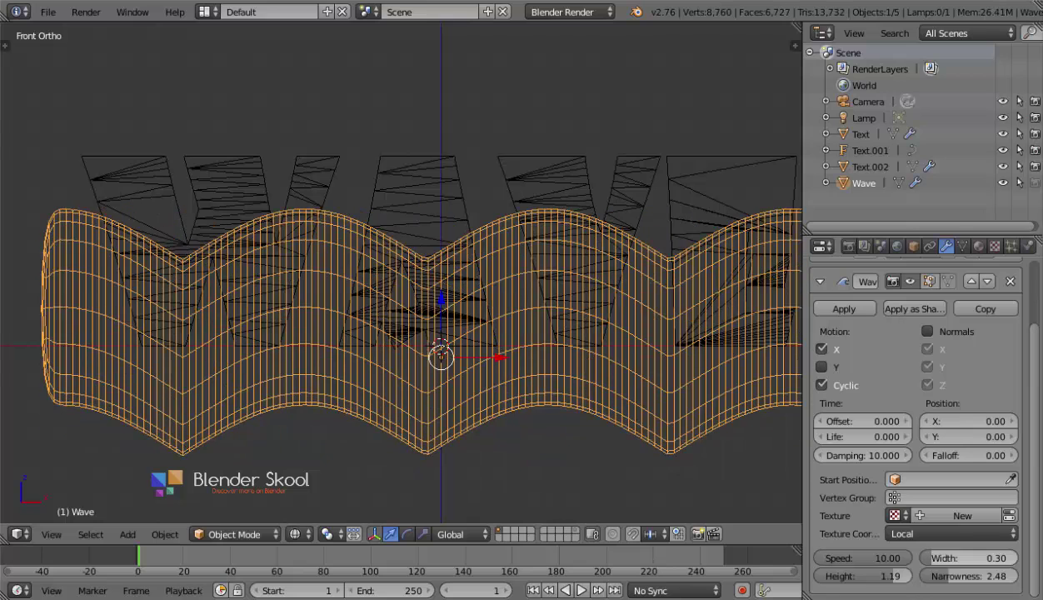
{"action": "left_click", "coordinate": [928, 558]}
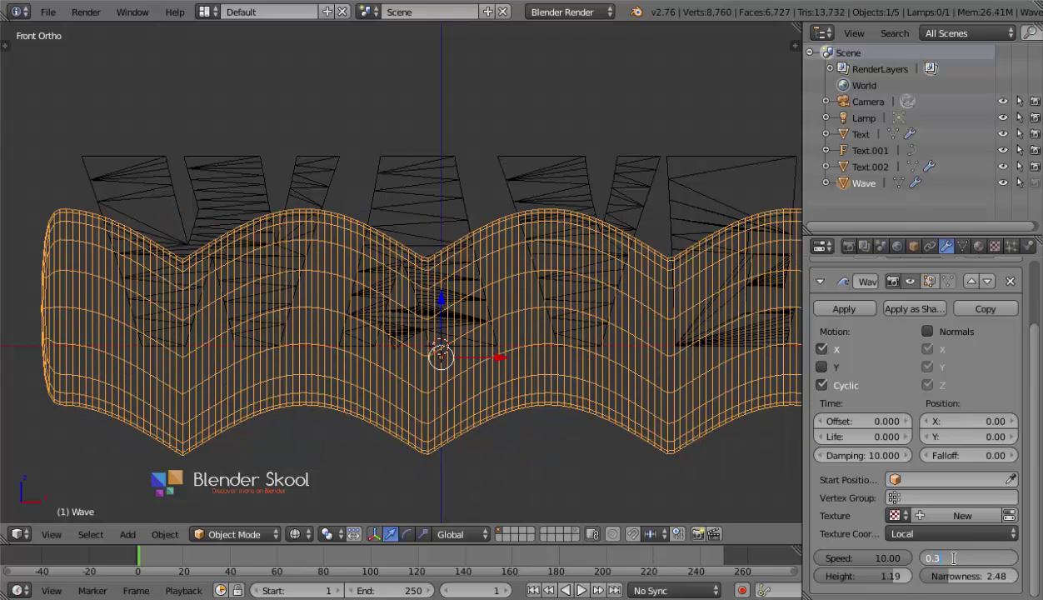
{"action": "type", "text": "0.15"}
{"action": "key", "text": "Return"}
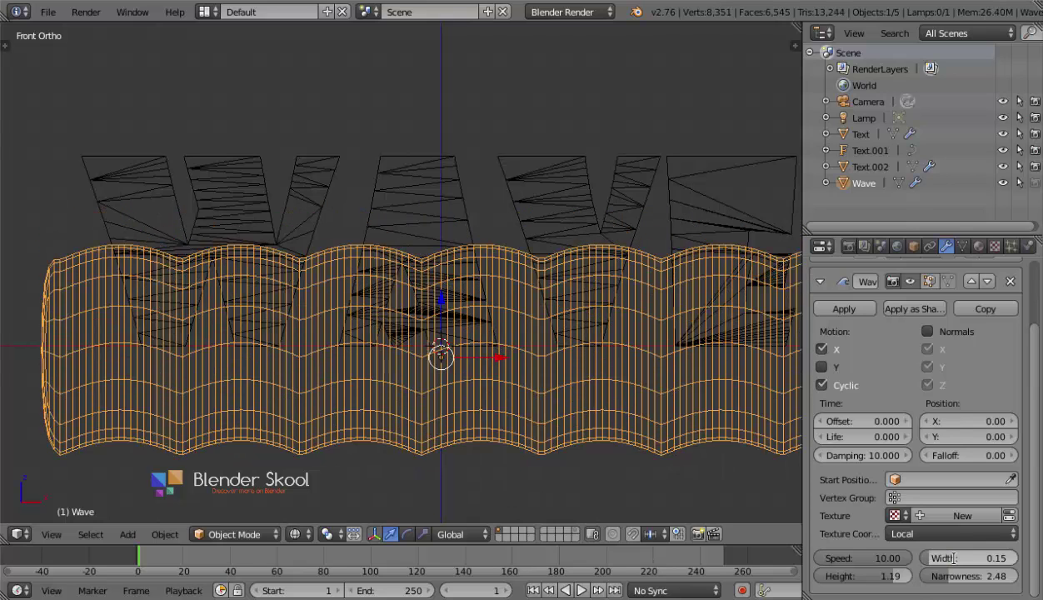
- Try wave Width values of 0.20 and then 0.25
{"action": "left_click", "coordinate": [953, 558]}
{"action": "type", "text": "0.2"}
{"action": "key", "text": "Return"}
{"action": "left_click", "coordinate": [972, 558]}
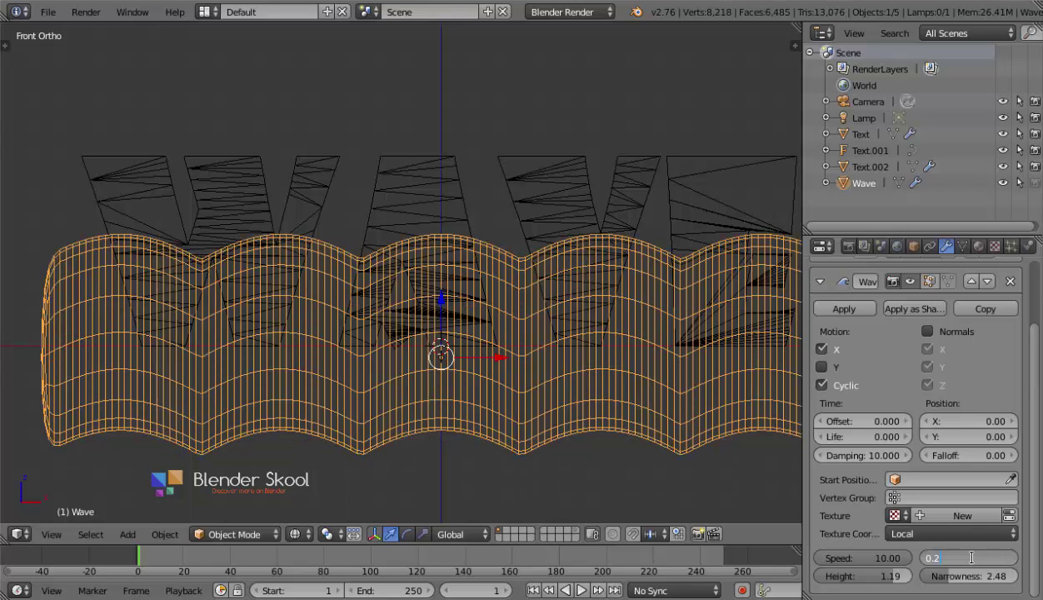
{"action": "type", "text": "0.25"}
{"action": "key", "text": "Return"}
{"action": "scroll", "coordinate": [517, 319], "scroll_direction": "down", "scroll_amount": 5}
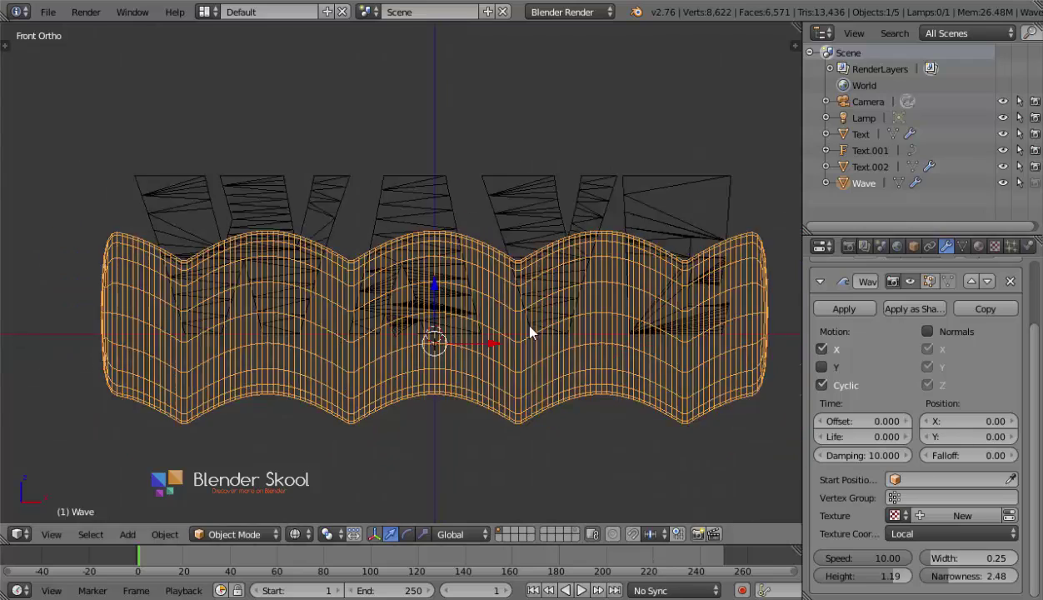
{"action": "scroll", "coordinate": [892, 309], "scroll_direction": "up", "scroll_amount": 3}
- Hide the Wave object and select the WAVE letters Text.002 to check the cut
{"action": "left_click", "coordinate": [1003, 182]}
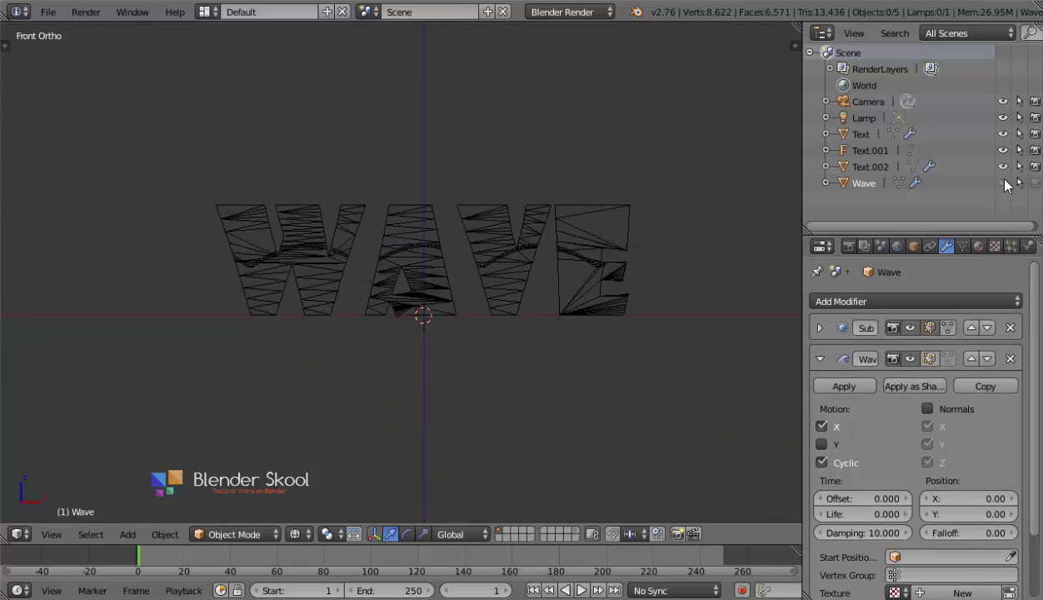
{"action": "scroll", "coordinate": [321, 202], "scroll_direction": "up", "scroll_amount": 2}
{"action": "right_click", "coordinate": [325, 206]}
{"action": "key", "text": "z"}
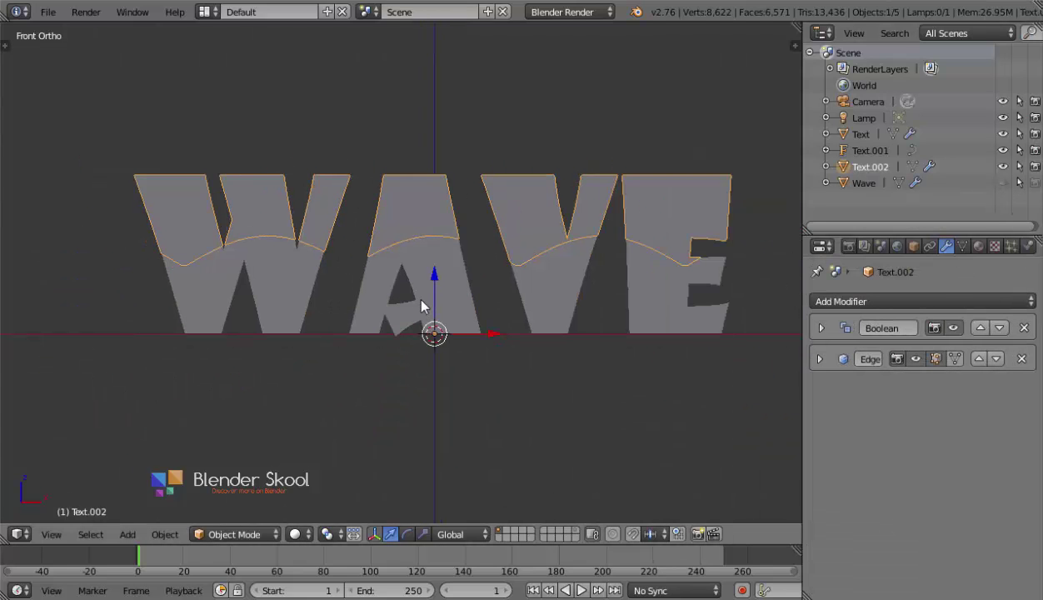
{"action": "key", "text": "z"}
- Show and select the Wave object, lower it slightly along Z, then hide it
{"action": "left_click", "coordinate": [1003, 183]}
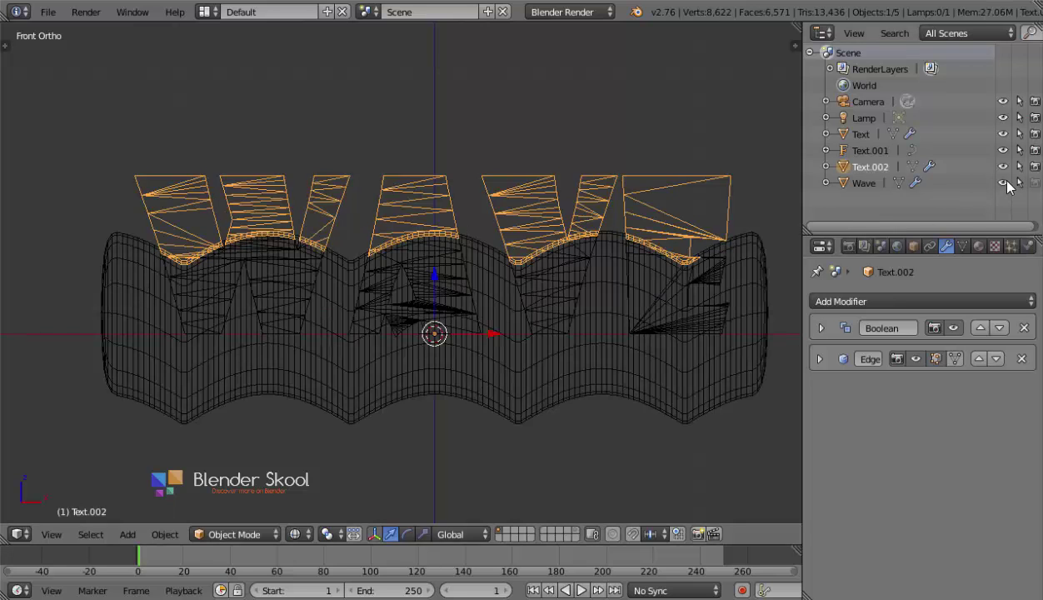
{"action": "right_click", "coordinate": [468, 358]}
{"action": "left_click_drag", "start_coordinate": [435, 287], "coordinate": [450, 300]}
{"action": "key", "text": "z"}
{"action": "key", "text": "z"}
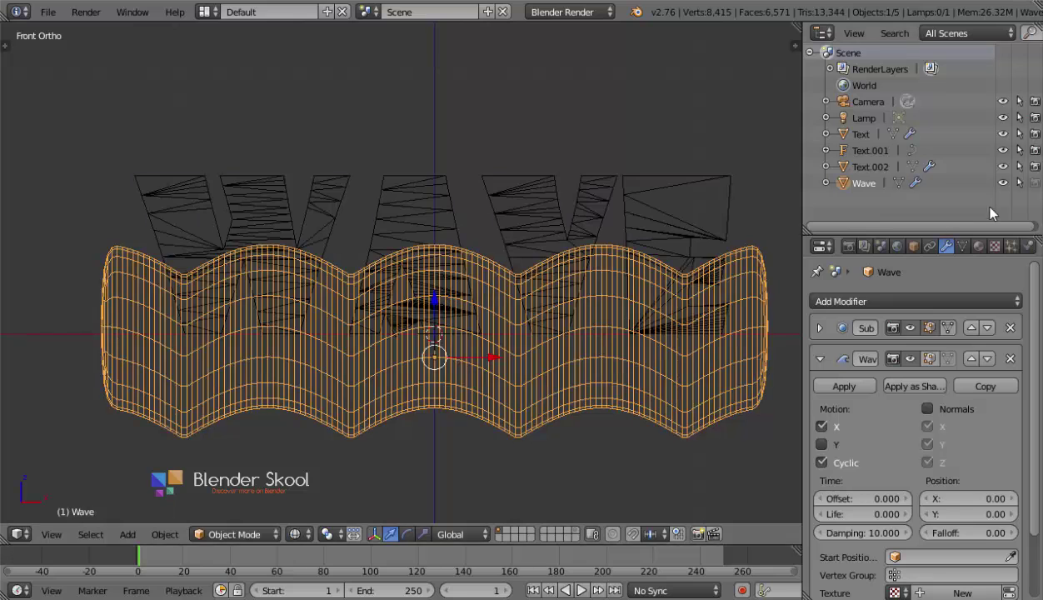
{"action": "key", "text": "h"}
- Select the WAVE letters and inspect them from angled and near-front views
{"action": "key", "text": "z"}
{"action": "key", "text": "z"}
{"action": "mouse_move", "coordinate": [354, 240]}
{"action": "middle_mouse_down"}
{"action": "mouse_move", "coordinate": [386, 255]}
{"action": "mouse_move", "coordinate": [270, 277]}
{"action": "middle_mouse_up"}
{"action": "key", "text": "z"}
{"action": "right_click", "coordinate": [338, 234]}
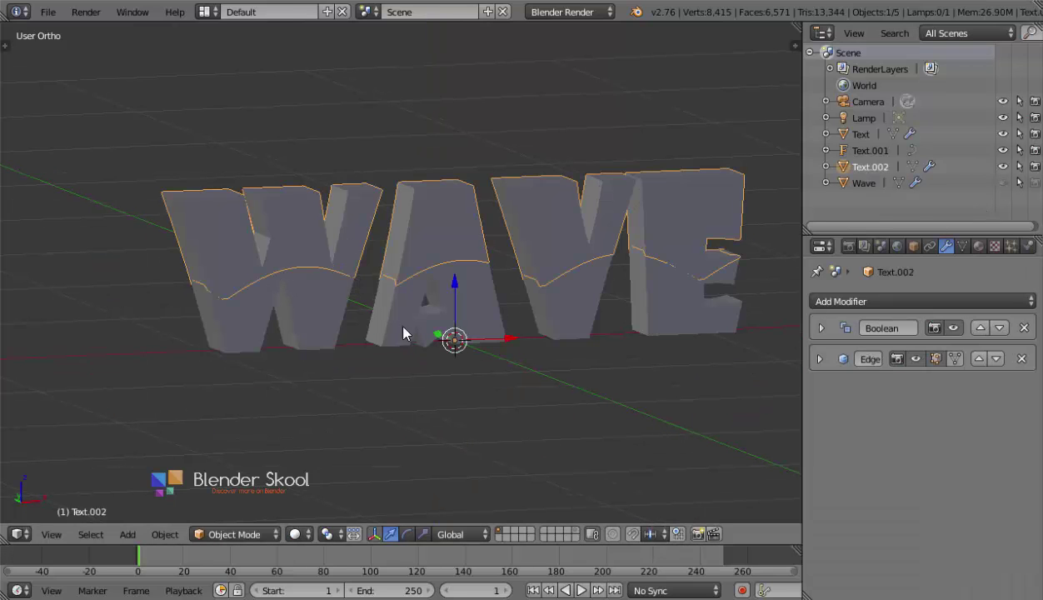
{"action": "middle_click_drag", "start_coordinate": [394, 319], "coordinate": [349, 330]}
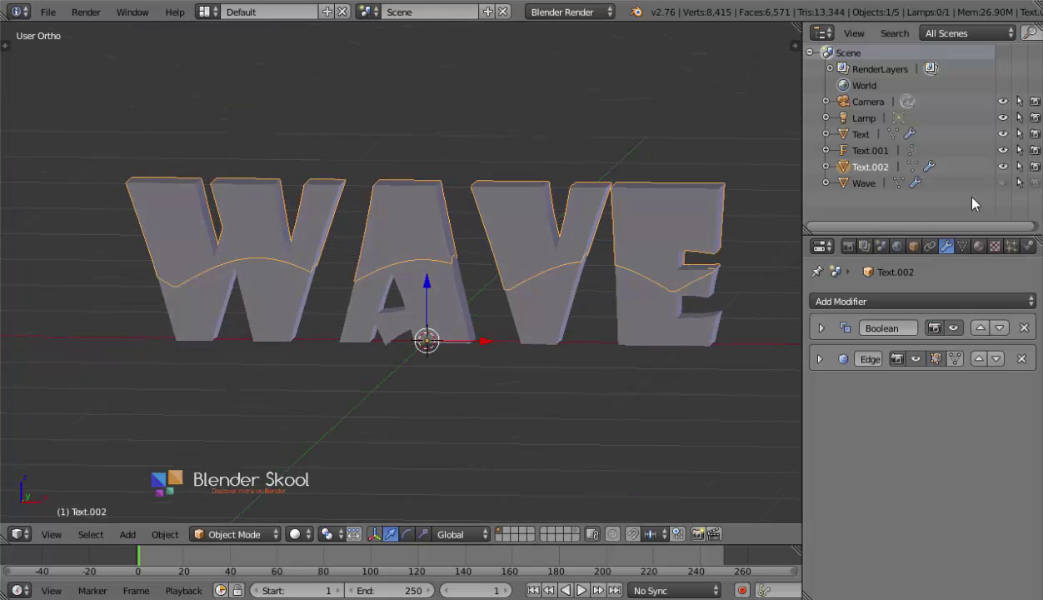
- Show the Wave object, set its wave Width to 0.30, and hide it again
{"action": "left_click", "coordinate": [1003, 182]}
{"action": "right_click", "coordinate": [754, 404]}
{"action": "scroll", "coordinate": [890, 531], "scroll_direction": "down", "scroll_amount": 4}
{"action": "left_click_drag", "start_coordinate": [925, 559], "coordinate": [936, 559]}
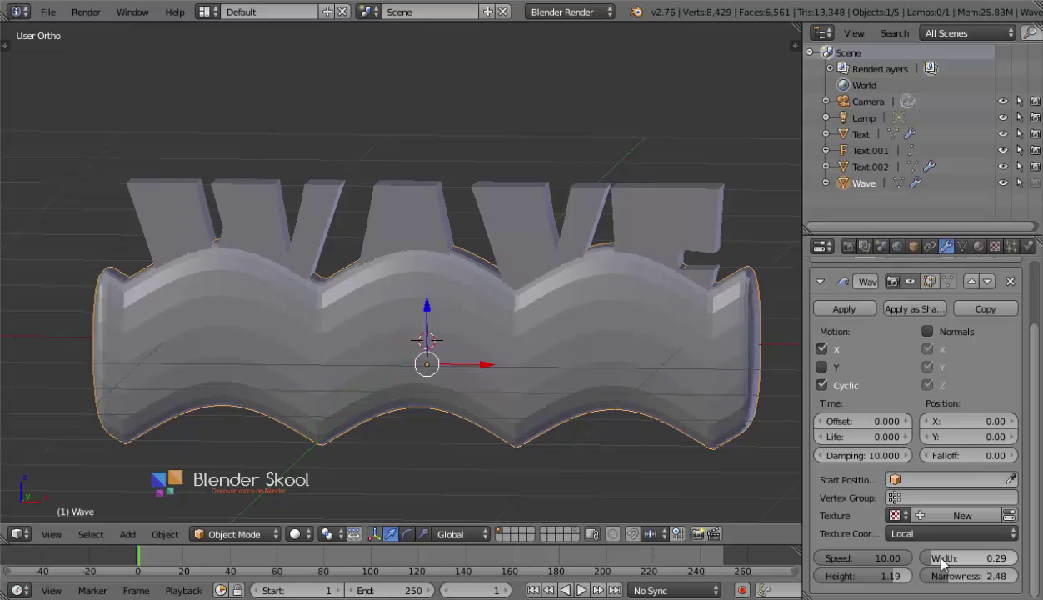
{"action": "left_click", "coordinate": [933, 558]}
{"action": "key", "text": "BackSpace"}
{"action": "type", "text": "0.3"}
{"action": "key", "text": "Return"}
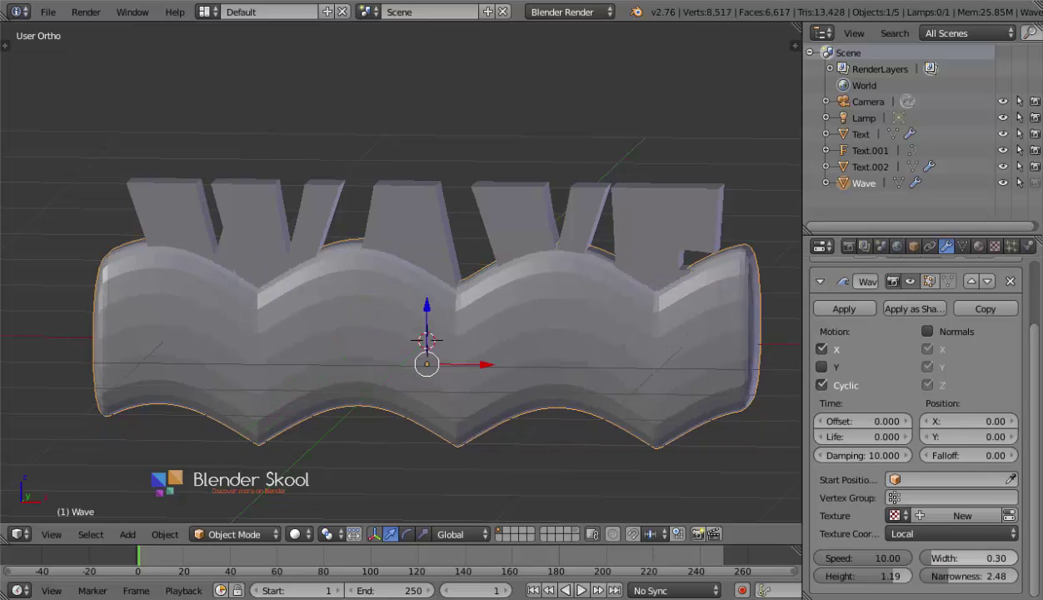
{"action": "middle_click_drag", "start_coordinate": [575, 402], "coordinate": [650, 421]}
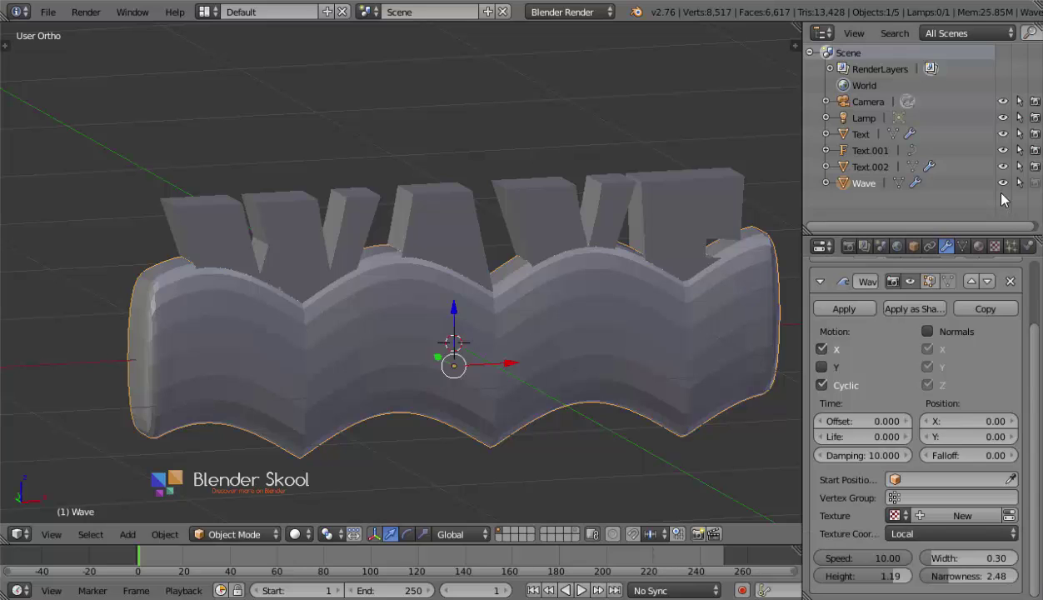
{"action": "left_click", "coordinate": [1002, 182]}
- Select the WAVE letters Text.002 and view them straight from the front in solid shading
{"action": "key", "text": "z"}
{"action": "right_click", "coordinate": [491, 229]}
{"action": "key", "text": "z"}
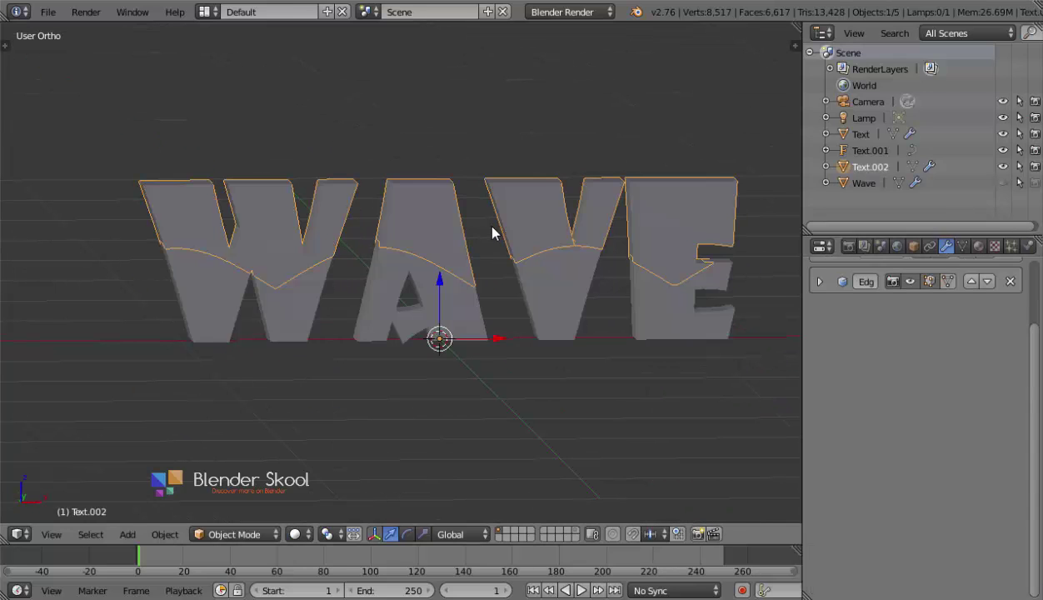
{"action": "middle_click_drag", "start_coordinate": [505, 334], "coordinate": [496, 496]}
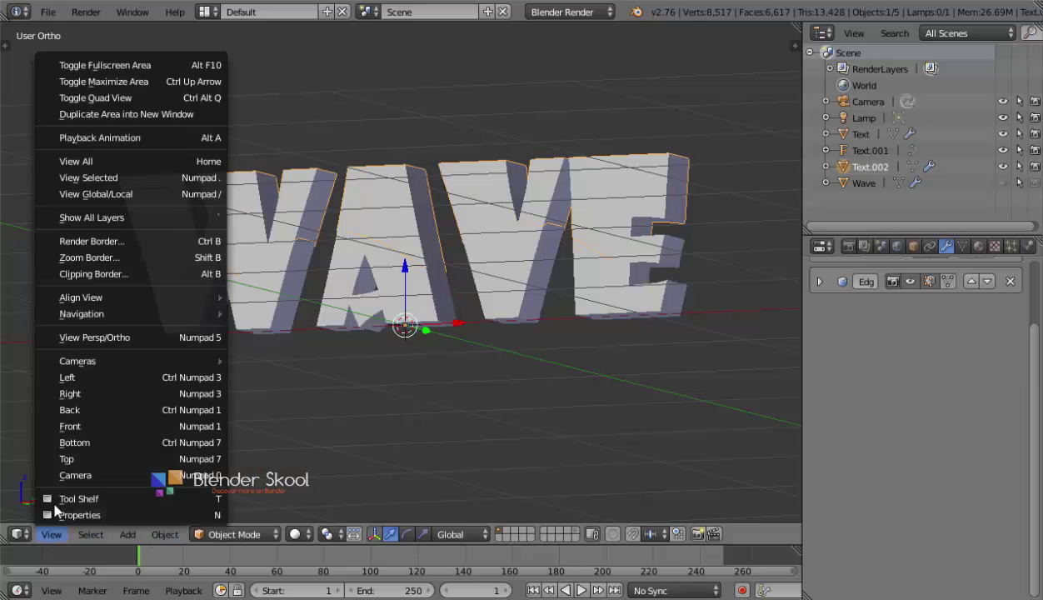
{"action": "left_click", "coordinate": [98, 426]}
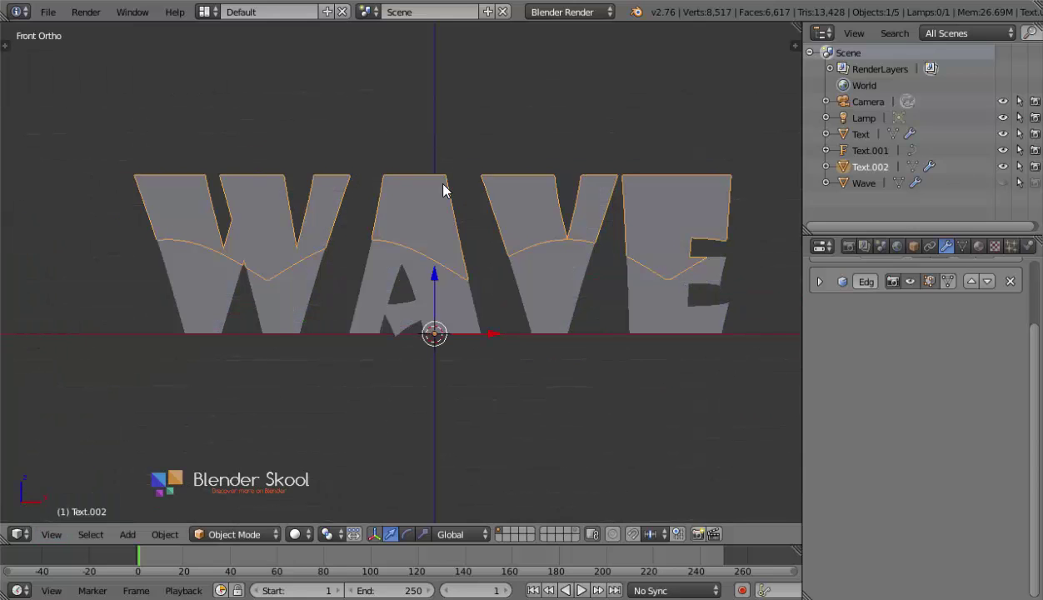
- Switch the render engine to Cycles and create a new material for Text.002
{"action": "left_click", "coordinate": [565, 13]}
{"action": "left_click", "coordinate": [582, 66]}
{"action": "left_click_drag", "start_coordinate": [954, 237], "coordinate": [980, 88]}
{"action": "left_click", "coordinate": [979, 95]}
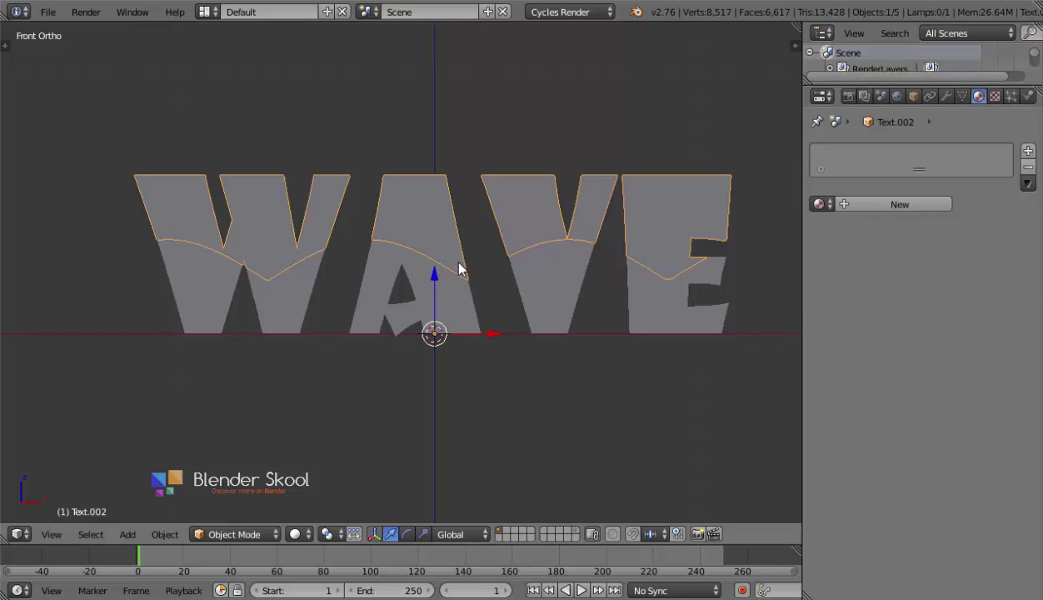
{"action": "left_click", "coordinate": [849, 203]}
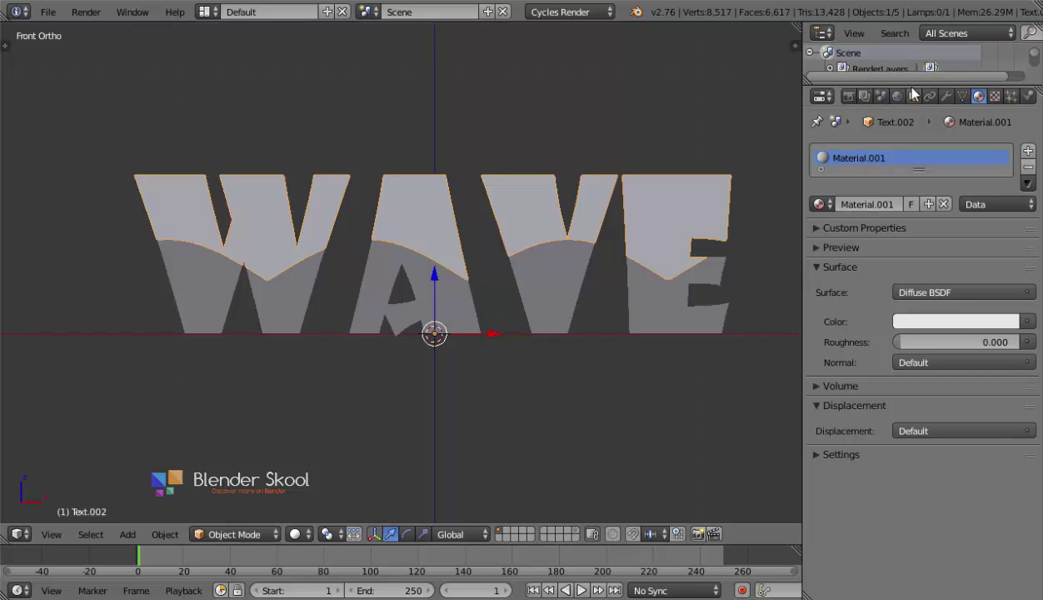
- Unhide the Wave object, lower it a little further along Z, and hide it again
{"action": "left_click_drag", "start_coordinate": [898, 83], "coordinate": [975, 193]}
{"action": "scroll", "coordinate": [989, 164], "scroll_direction": "down", "scroll_amount": 1}
{"action": "left_click", "coordinate": [989, 171]}
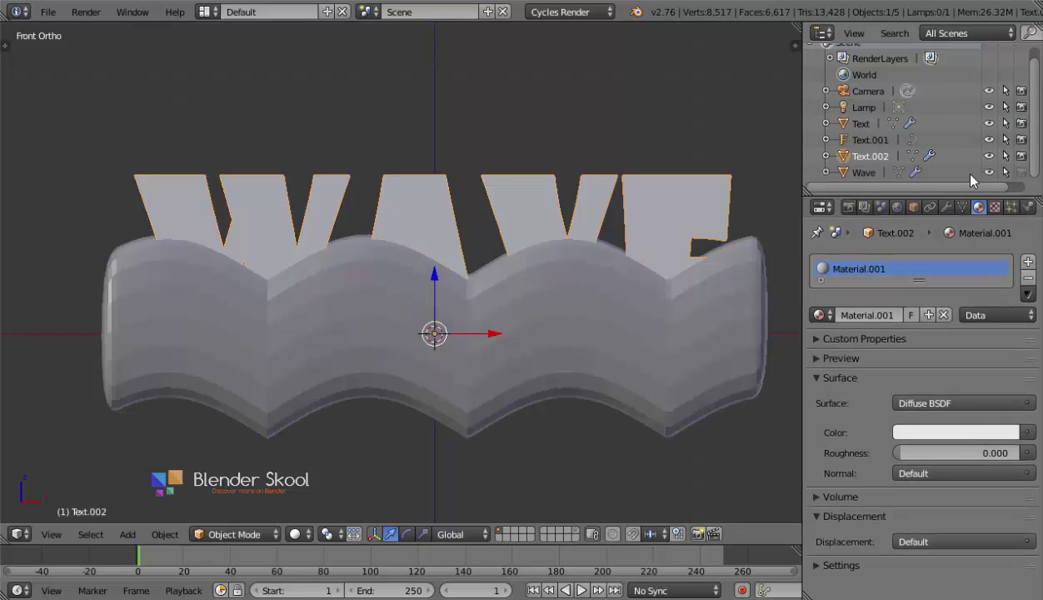
{"action": "right_click", "coordinate": [472, 349]}
{"action": "key", "text": "g"}
{"action": "key", "text": "z"}
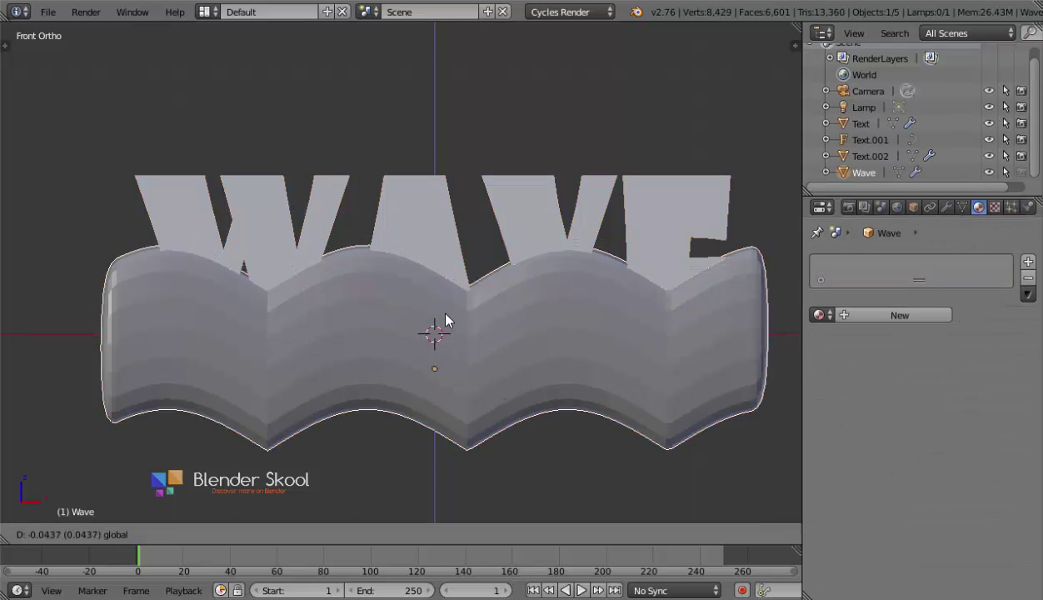
{"action": "left_click", "coordinate": [434, 304]}
{"action": "key", "text": "z"}
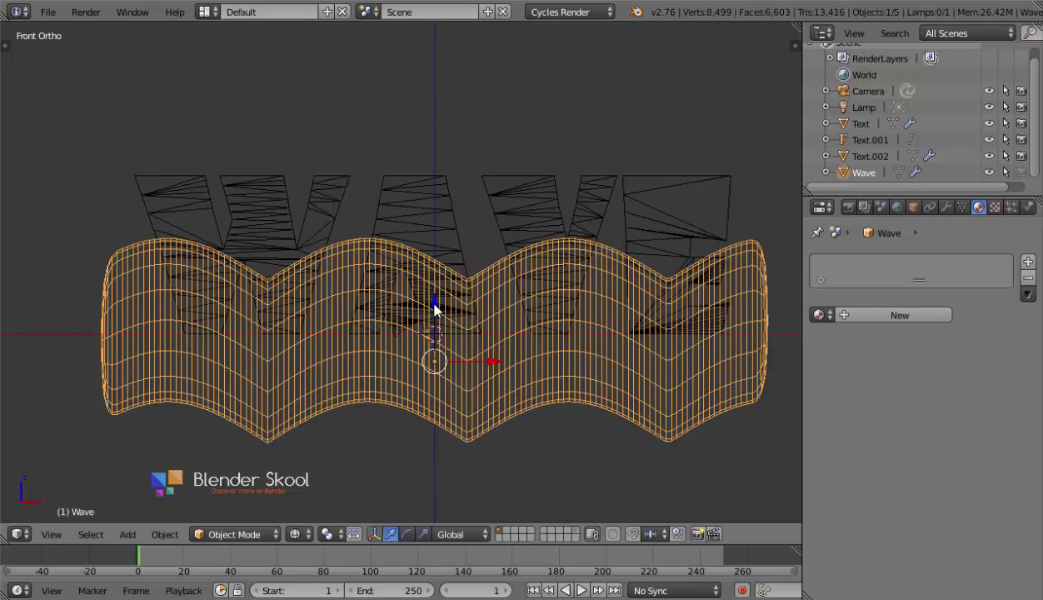
{"action": "key", "text": "z"}
{"action": "key", "text": "z"}
{"action": "key", "text": "g"}
{"action": "key", "text": "z"}
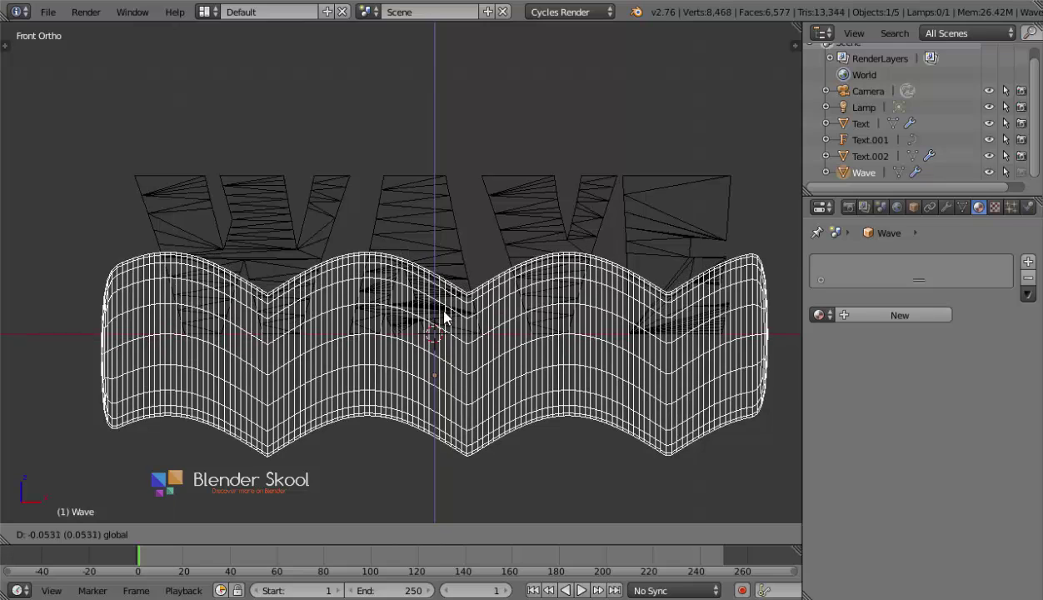
{"action": "left_click", "coordinate": [442, 317]}
{"action": "left_click", "coordinate": [989, 172]}
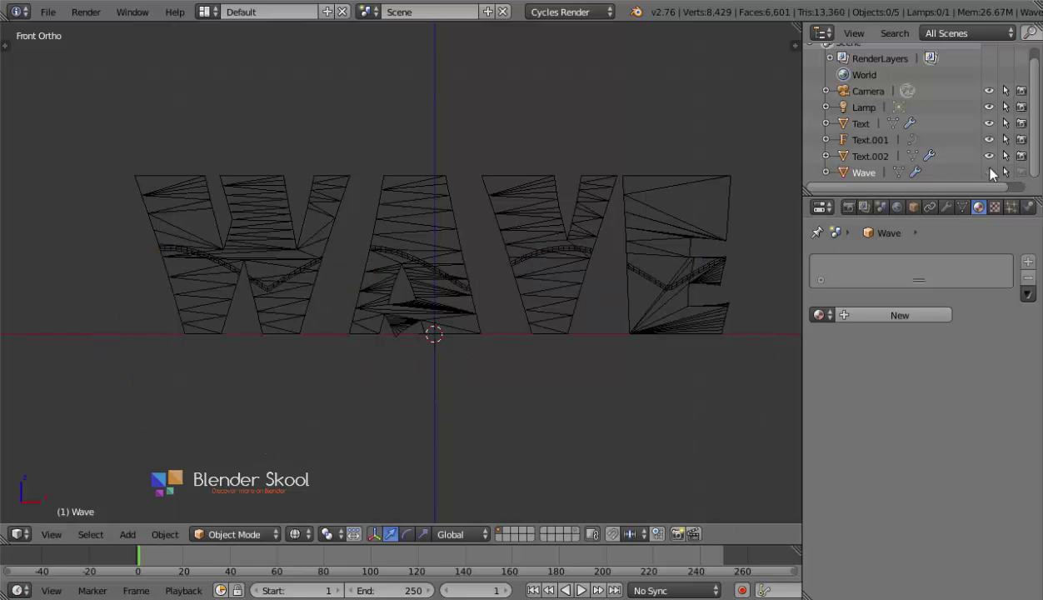
- Select the upper Text.002 letters and set their surface shader to Mix Shader
{"action": "key", "text": "z"}
{"action": "right_click", "coordinate": [443, 201]}
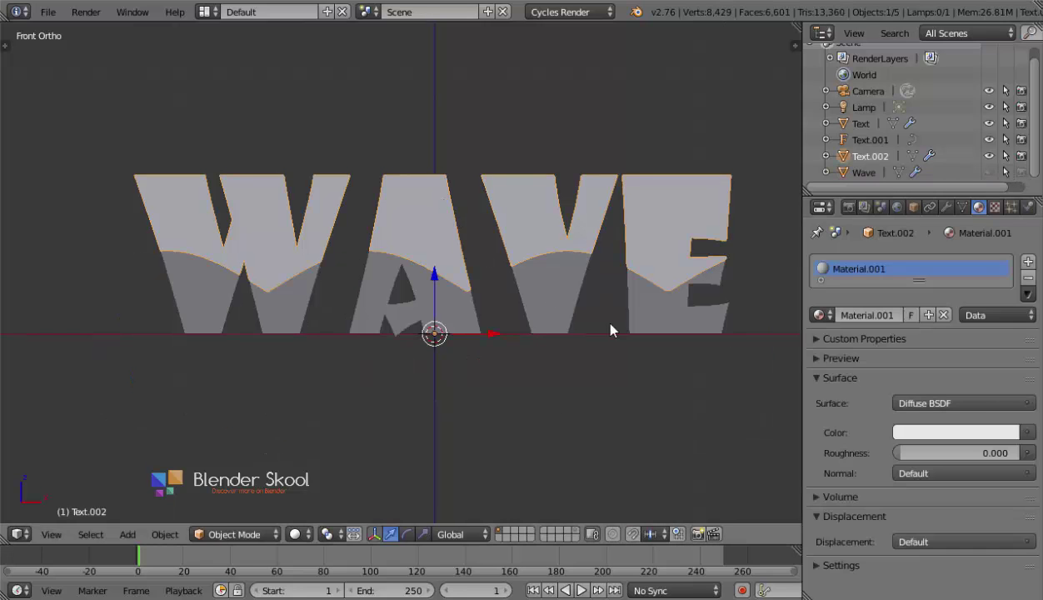
{"action": "left_click", "coordinate": [923, 434]}
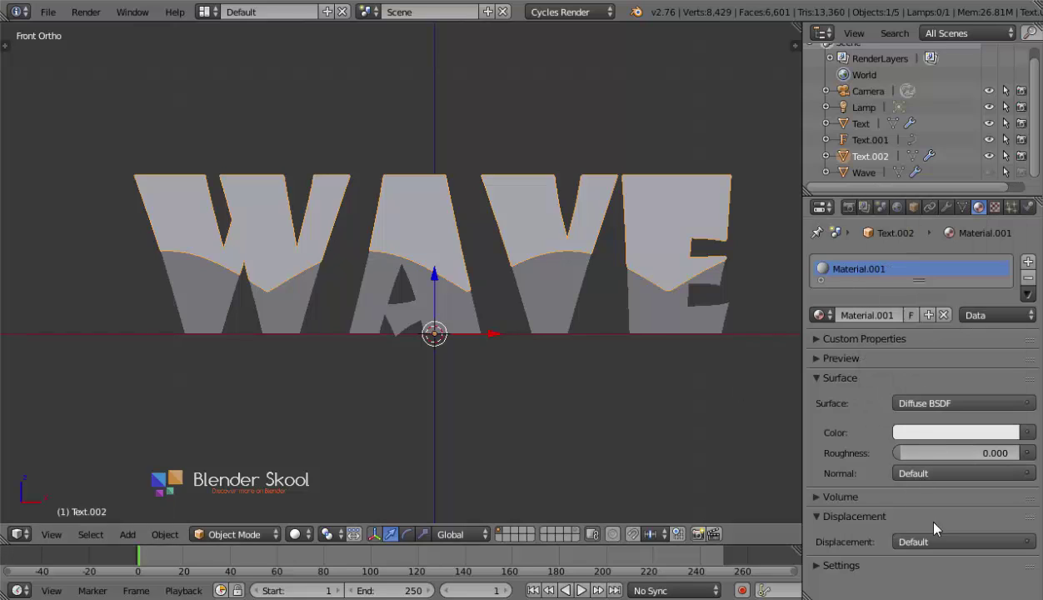
{"action": "left_click", "coordinate": [837, 560]}
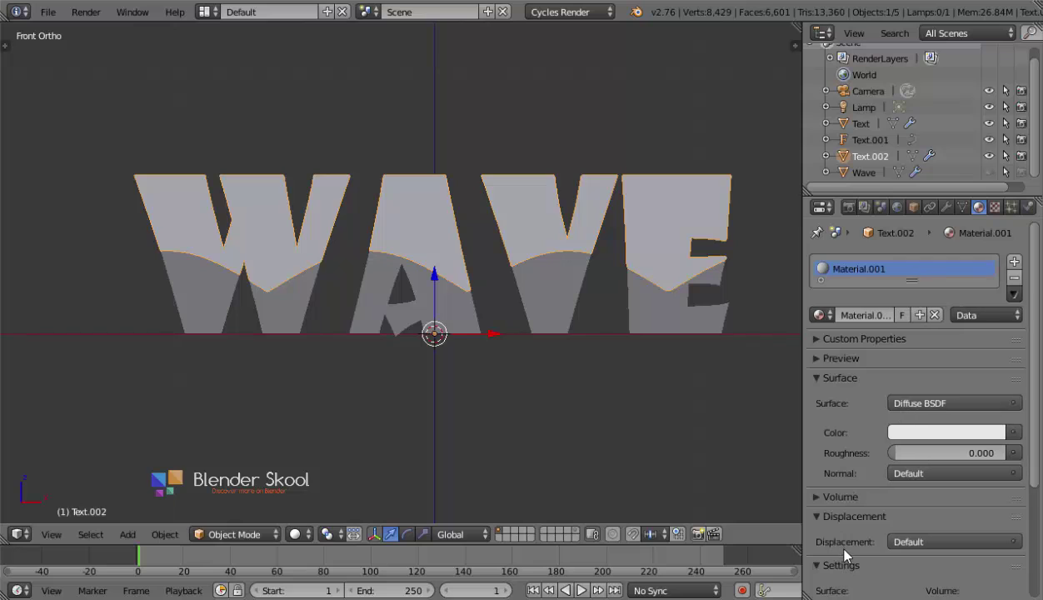
{"action": "scroll", "coordinate": [826, 535], "scroll_direction": "down", "scroll_amount": 4}
{"action": "left_click", "coordinate": [916, 272]}
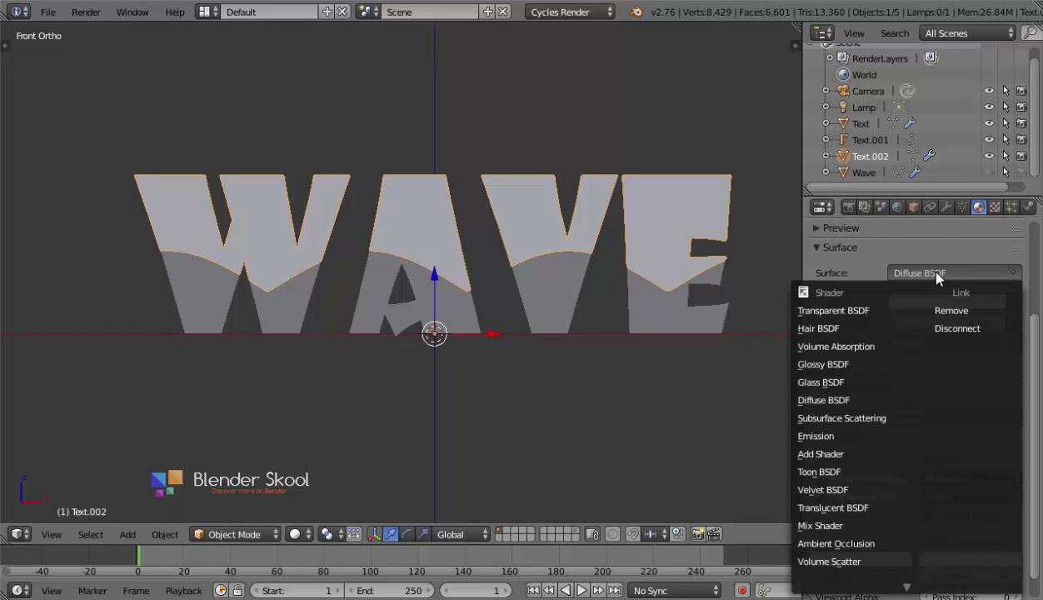
{"action": "key", "text": "m"}
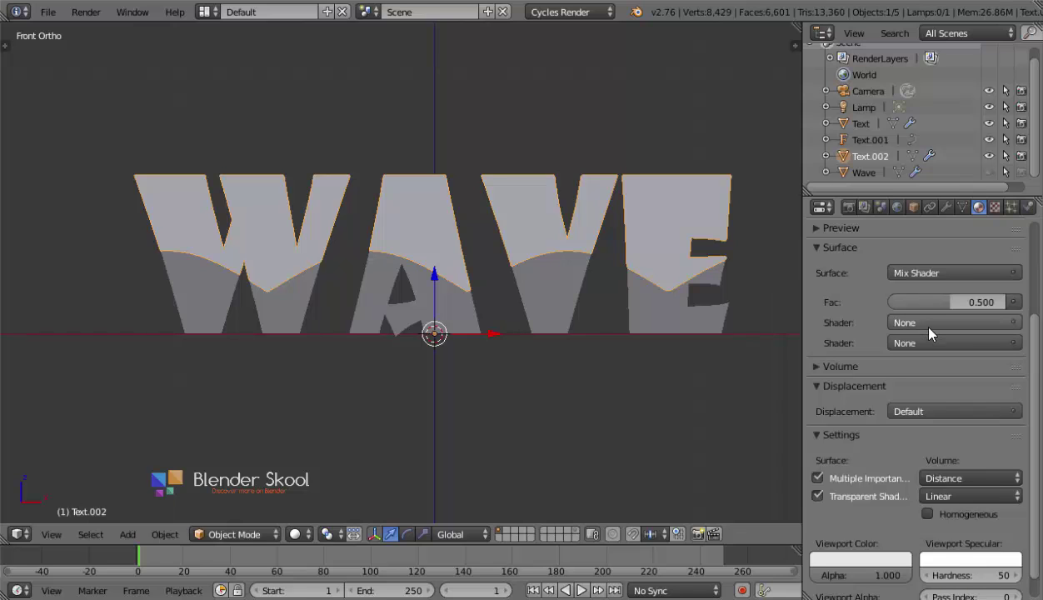
- Mix a Diffuse BSDF with a Glossy BSDF, giving the diffuse a pale pink colour
{"action": "left_click", "coordinate": [930, 328]}
{"action": "left_click", "coordinate": [904, 69]}
{"action": "left_click", "coordinate": [958, 402]}
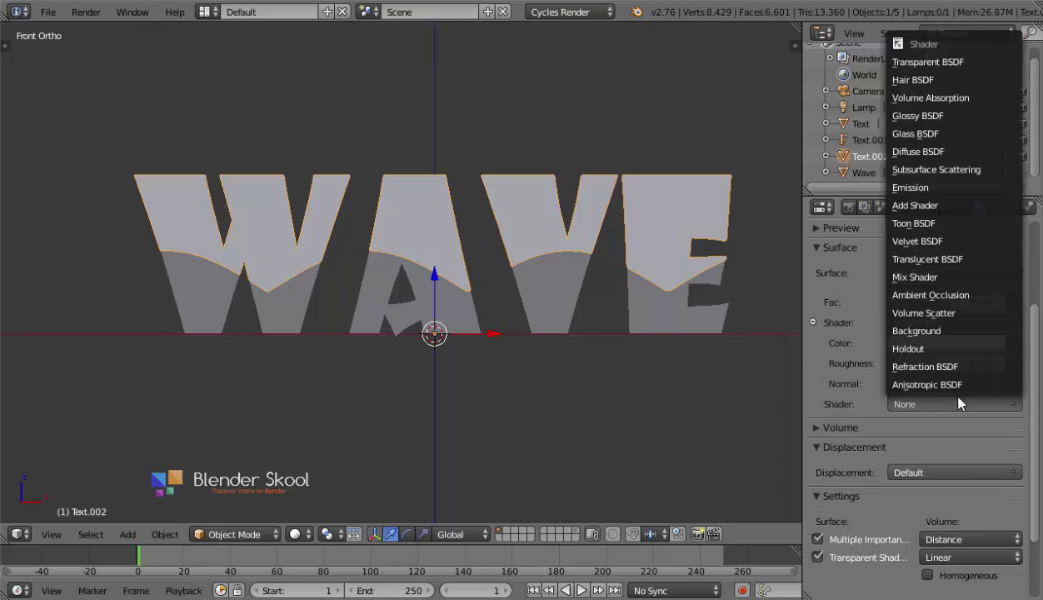
{"action": "key", "text": "g"}
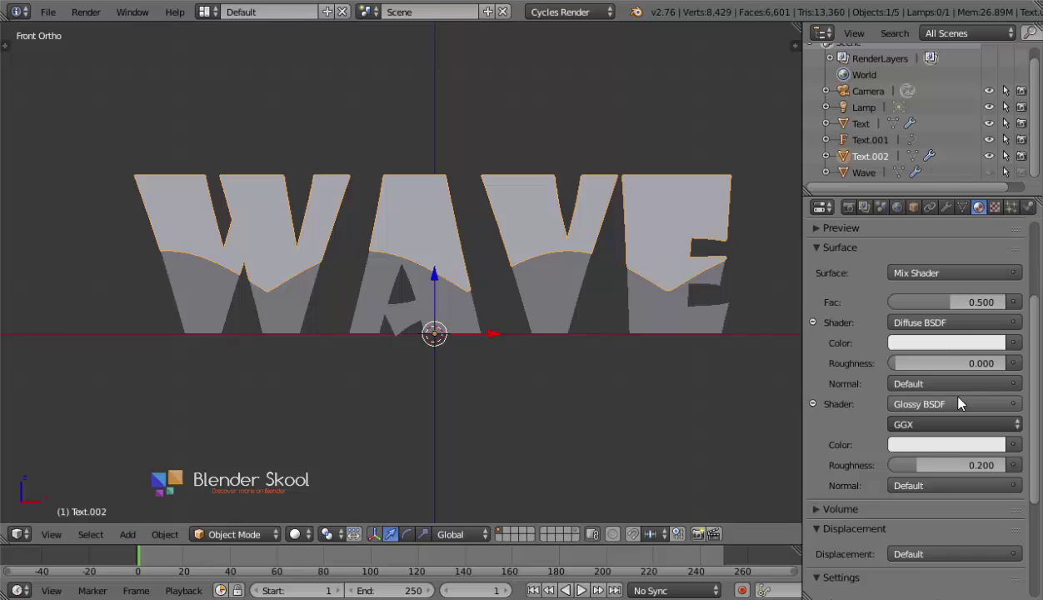
{"action": "left_click", "coordinate": [947, 343]}
{"action": "left_click", "coordinate": [914, 211]}
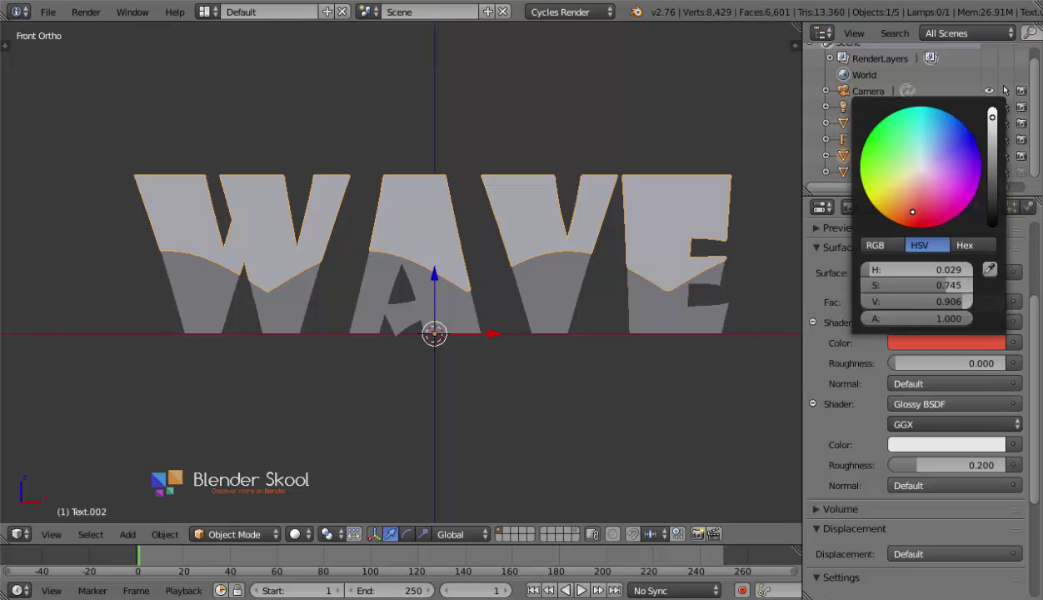
{"action": "mouse_move", "coordinate": [912, 212]}
{"action": "left_mouse_down"}
{"action": "mouse_move", "coordinate": [918, 176]}
{"action": "mouse_move", "coordinate": [913, 184]}
{"action": "left_mouse_up"}
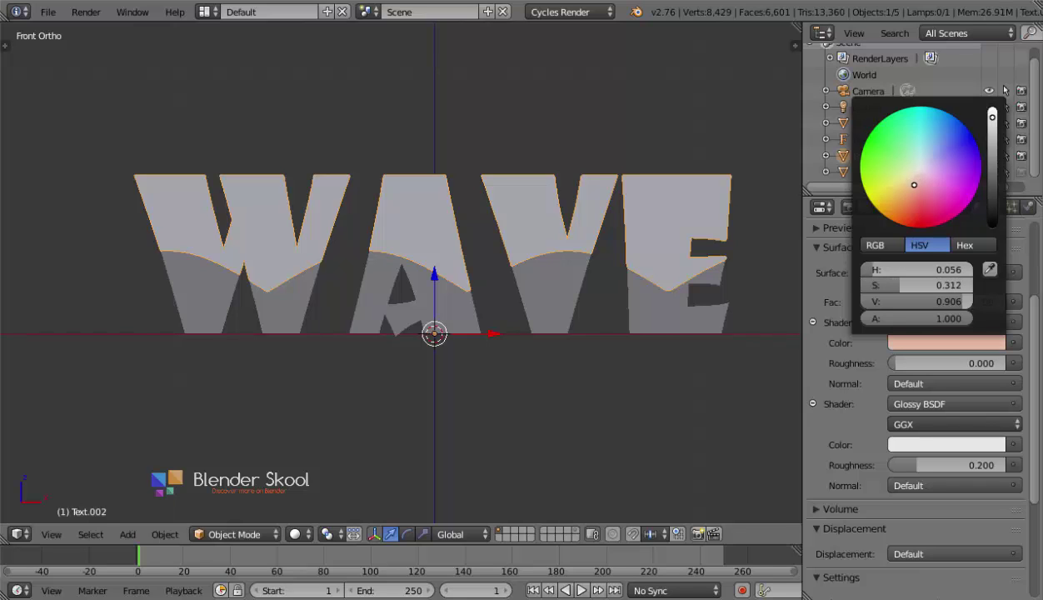
- Set mix factor 0.100, glossy roughness 0.050 and a cream glossy colour
{"action": "scroll", "coordinate": [821, 350], "scroll_direction": "up", "scroll_amount": 4}
{"action": "left_click", "coordinate": [823, 356]}
{"action": "left_click", "coordinate": [958, 445]}
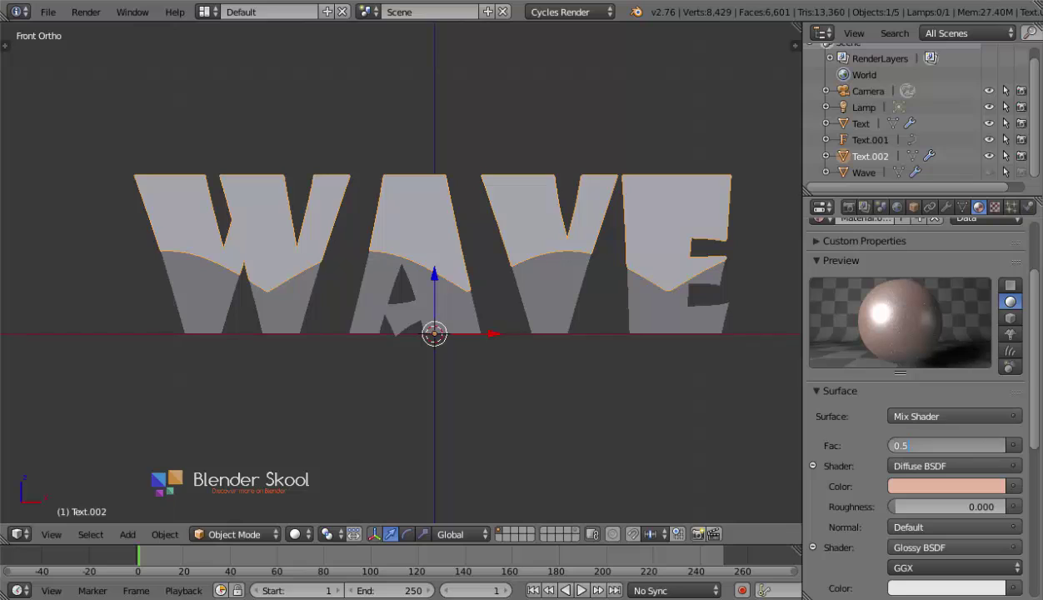
{"action": "type", "text": ".1"}
{"action": "key", "text": "Return"}
{"action": "scroll", "coordinate": [986, 450], "scroll_direction": "down", "scroll_amount": 3}
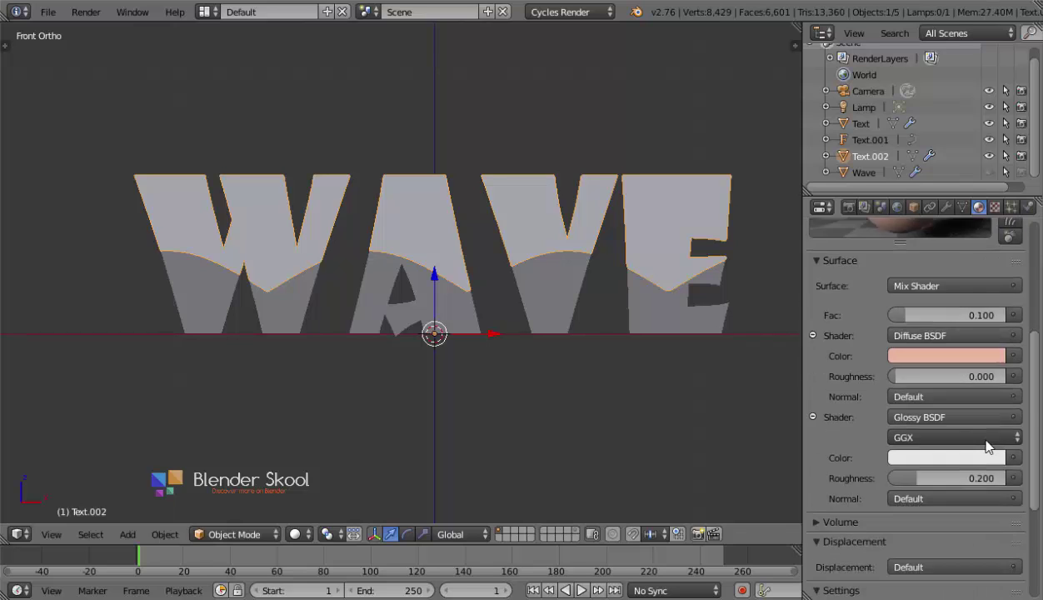
{"action": "left_click", "coordinate": [947, 542]}
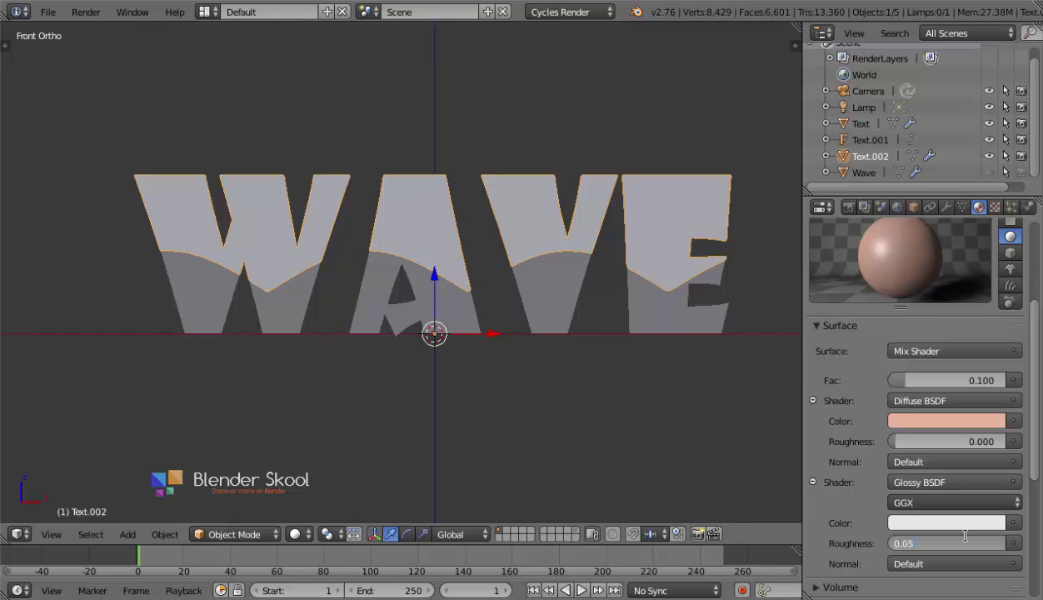
{"action": "key", "text": "Return"}
{"action": "left_click", "coordinate": [958, 525]}
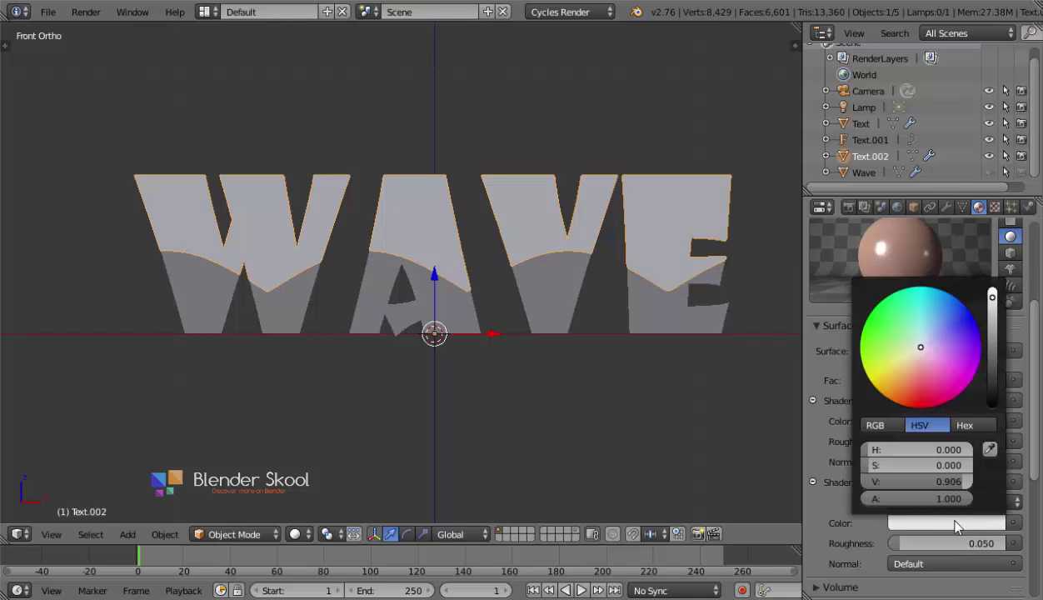
{"action": "left_click_drag", "start_coordinate": [919, 375], "coordinate": [911, 354]}
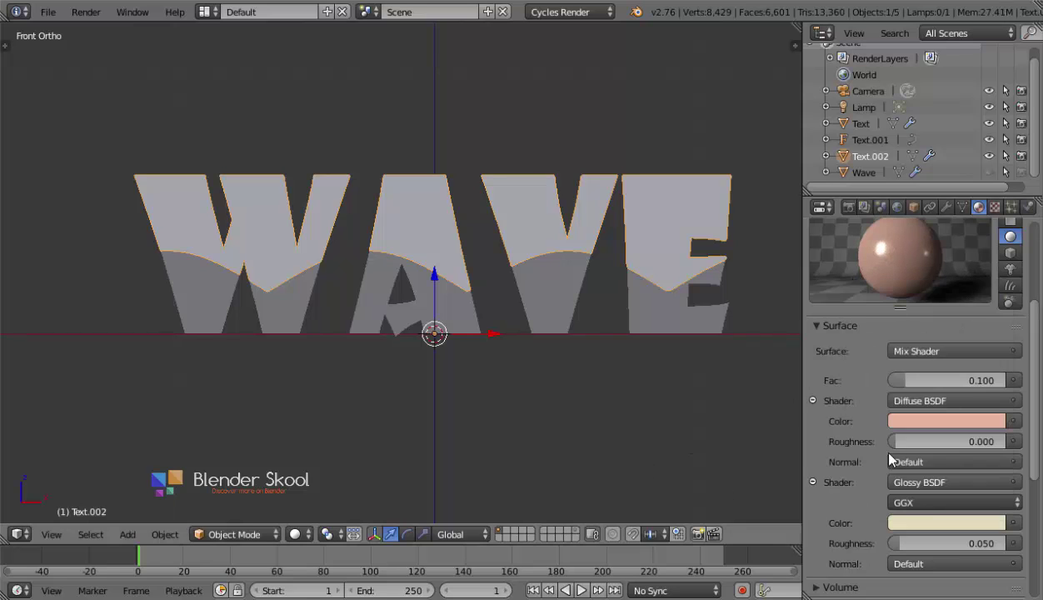
- Set the viewport display colour to match the peach material
{"action": "scroll", "coordinate": [878, 435], "scroll_direction": "down", "scroll_amount": 8}
{"action": "left_click", "coordinate": [874, 520]}
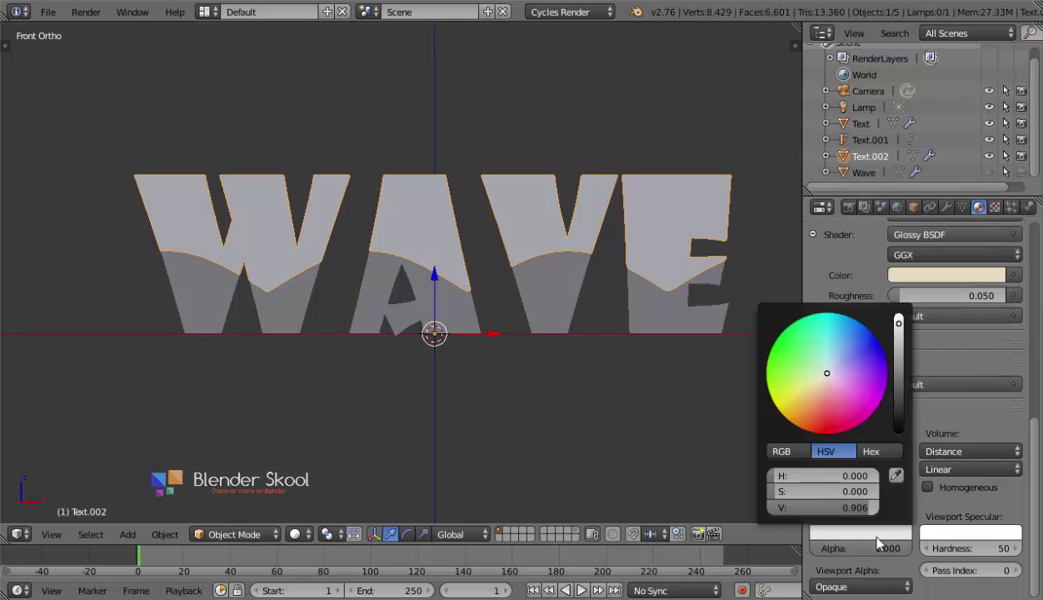
{"action": "scroll", "coordinate": [958, 309], "scroll_direction": "up", "scroll_amount": 3}
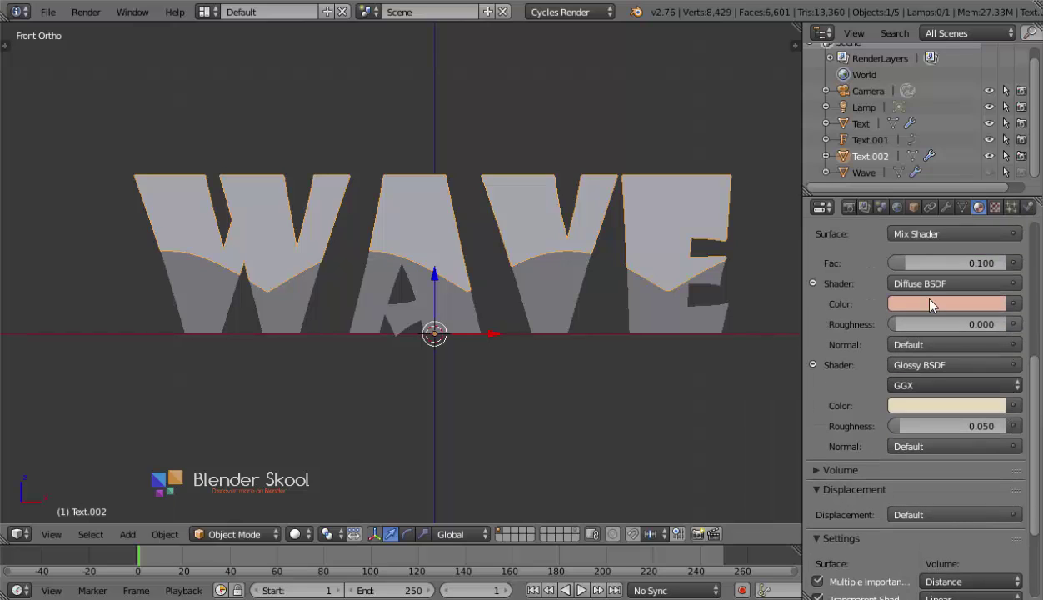
{"action": "left_click_drag", "start_coordinate": [909, 291], "coordinate": [859, 530]}
{"action": "scroll", "coordinate": [919, 396], "scroll_direction": "down", "scroll_amount": 3}
{"action": "scroll", "coordinate": [901, 264], "scroll_direction": "up", "scroll_amount": 4}
{"action": "scroll", "coordinate": [902, 264], "scroll_direction": "down", "scroll_amount": 4}
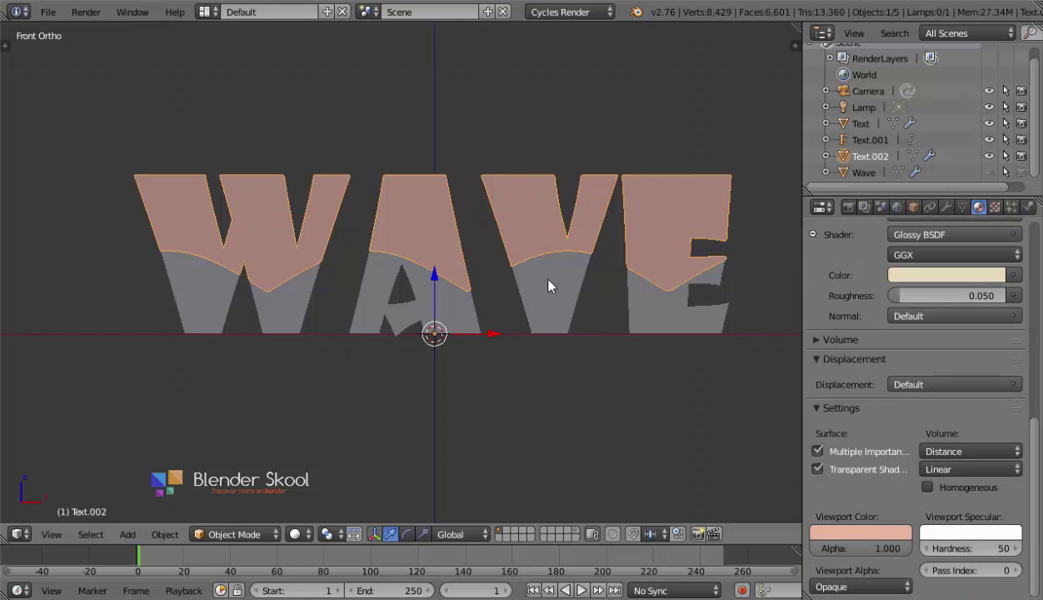
- Select the lower Text letters and assign Material.001 to them
{"action": "right_click", "coordinate": [633, 317]}
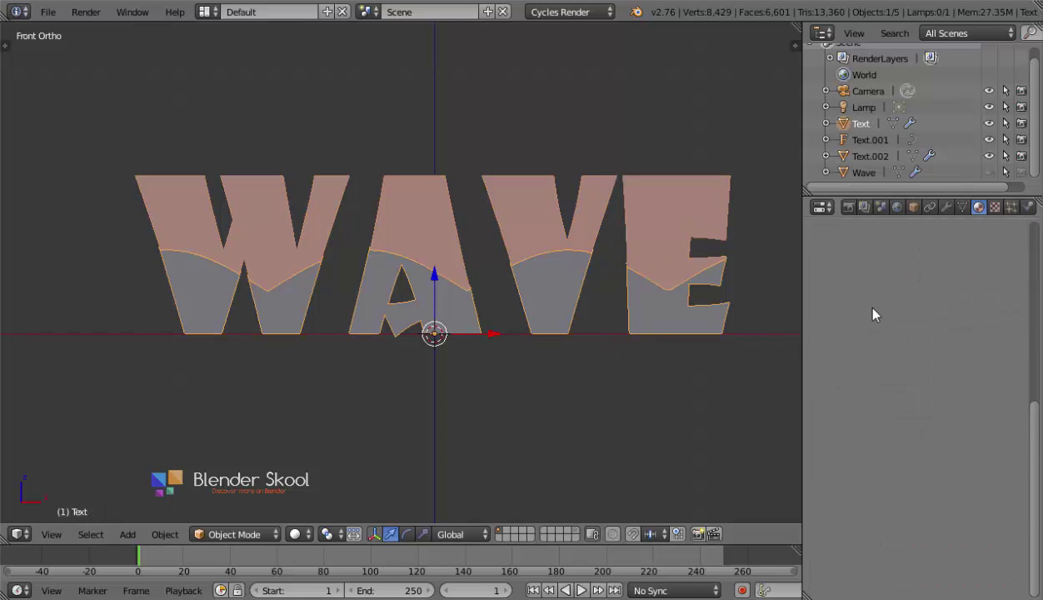
{"action": "left_click", "coordinate": [819, 314]}
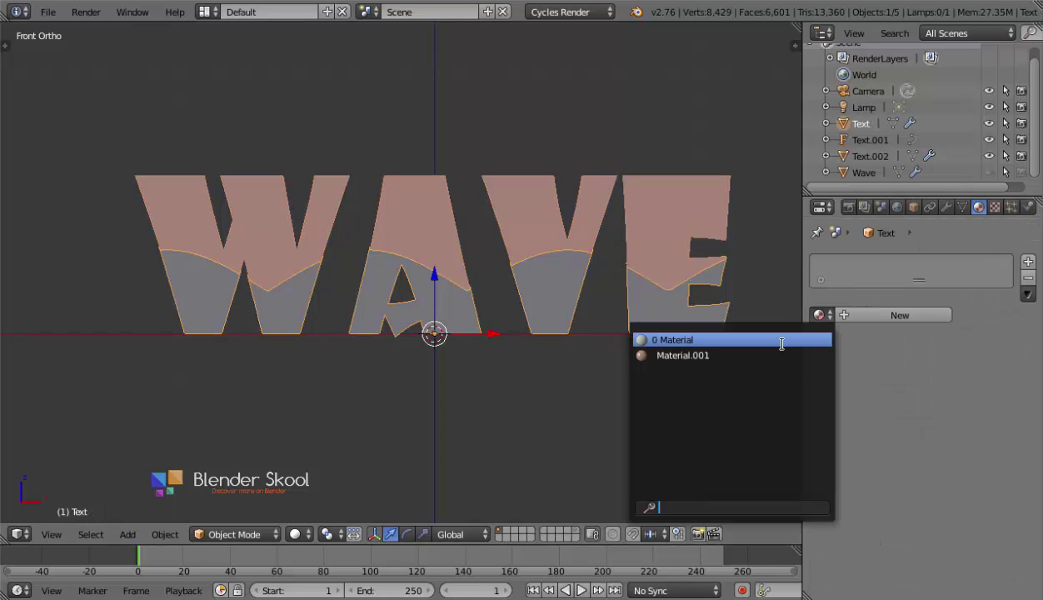
{"action": "left_click", "coordinate": [717, 356]}
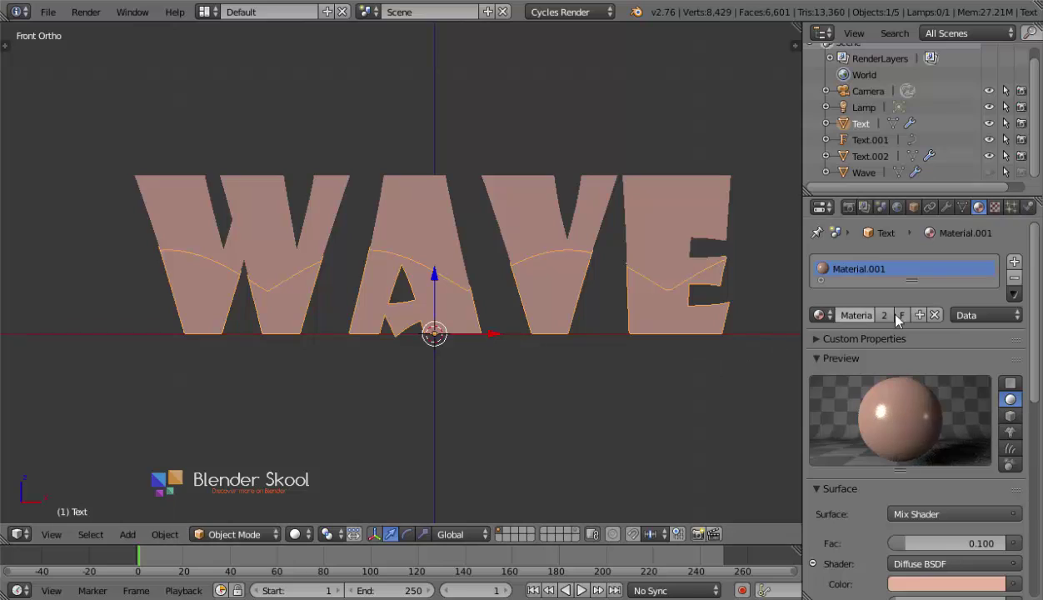
{"action": "scroll", "coordinate": [848, 419], "scroll_direction": "down", "scroll_amount": 5}
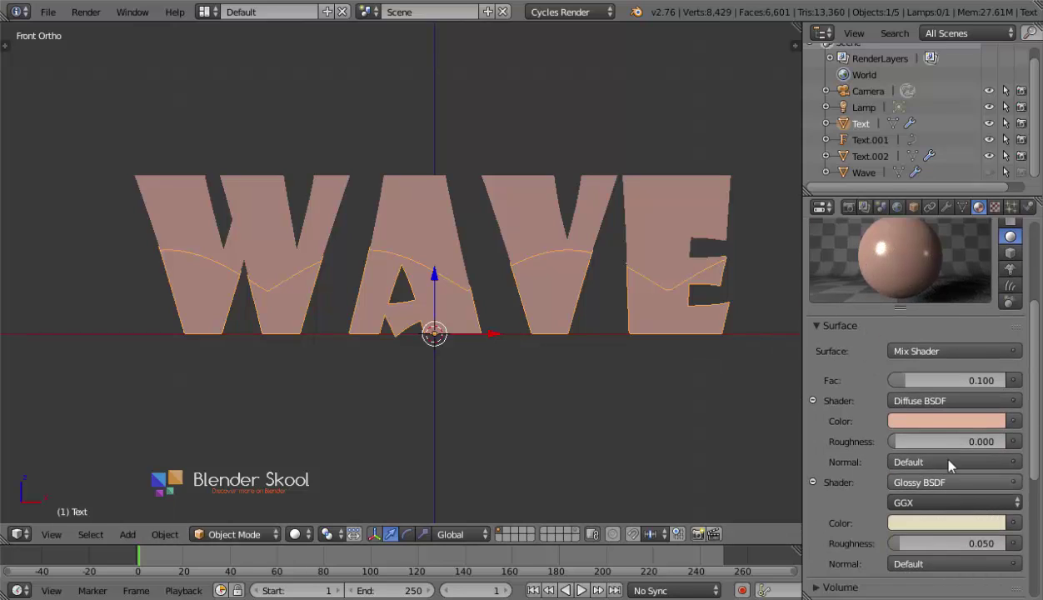
- Darken and saturate the diffuse colour to a dark brown
{"action": "left_click", "coordinate": [931, 422]}
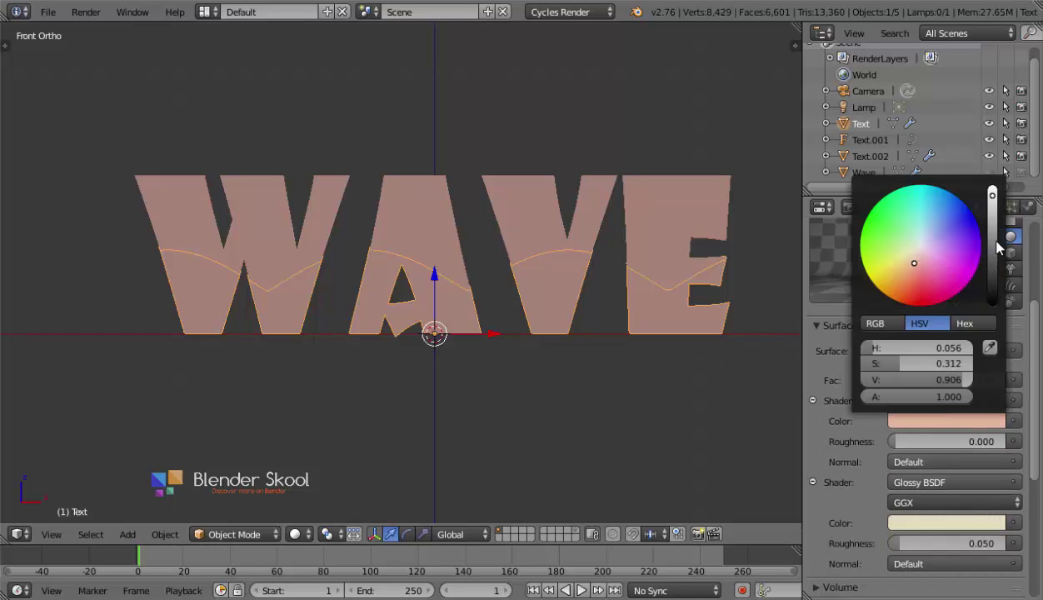
{"action": "left_click_drag", "start_coordinate": [992, 243], "coordinate": [992, 280]}
{"action": "left_click_drag", "start_coordinate": [914, 287], "coordinate": [908, 281]}
{"action": "scroll", "coordinate": [895, 402], "scroll_direction": "down", "scroll_amount": 6}
{"action": "scroll", "coordinate": [913, 378], "scroll_direction": "up", "scroll_amount": 1}
- Tint the glossy colour pink and adjust the viewport display colour to match
{"action": "left_click", "coordinate": [926, 329]}
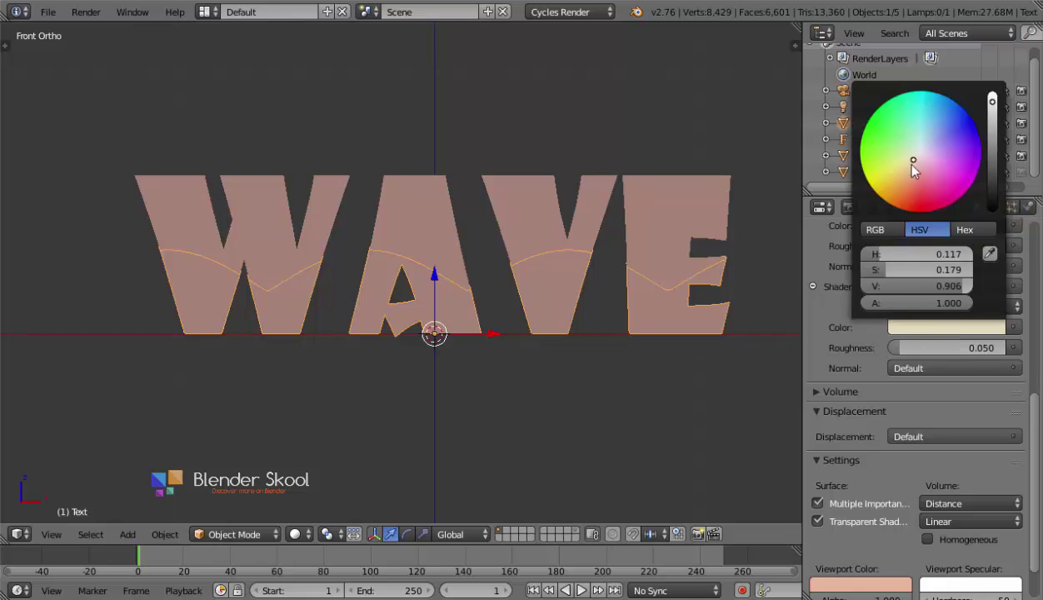
{"action": "left_click_drag", "start_coordinate": [911, 162], "coordinate": [916, 170]}
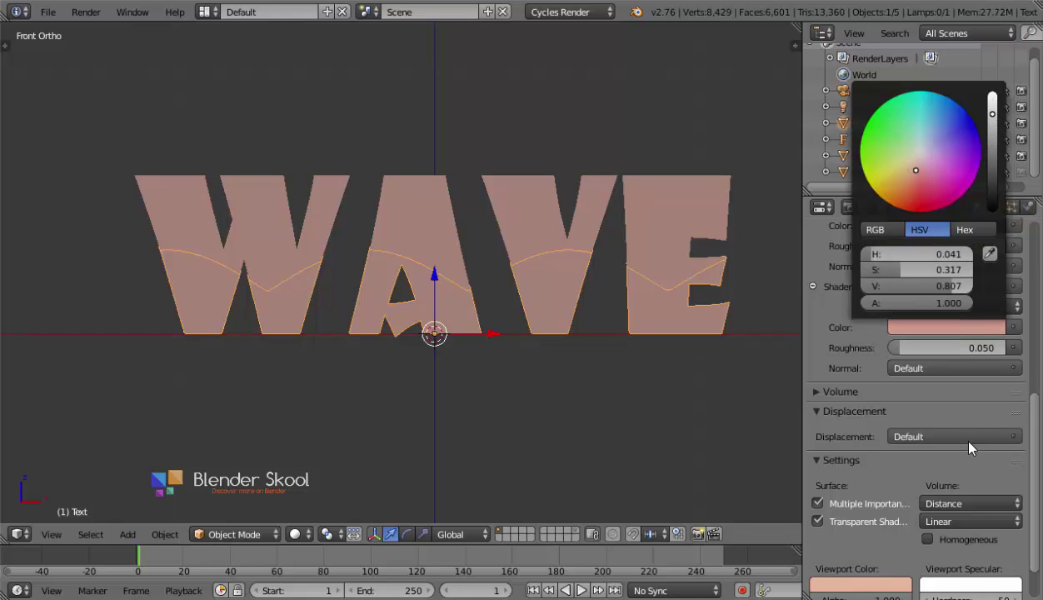
{"action": "scroll", "coordinate": [969, 448], "scroll_direction": "up", "scroll_amount": 4}
{"action": "scroll", "coordinate": [969, 448], "scroll_direction": "up", "scroll_amount": 3}
{"action": "scroll", "coordinate": [967, 442], "scroll_direction": "down", "scroll_amount": 8}
{"action": "scroll", "coordinate": [942, 375], "scroll_direction": "up", "scroll_amount": 5}
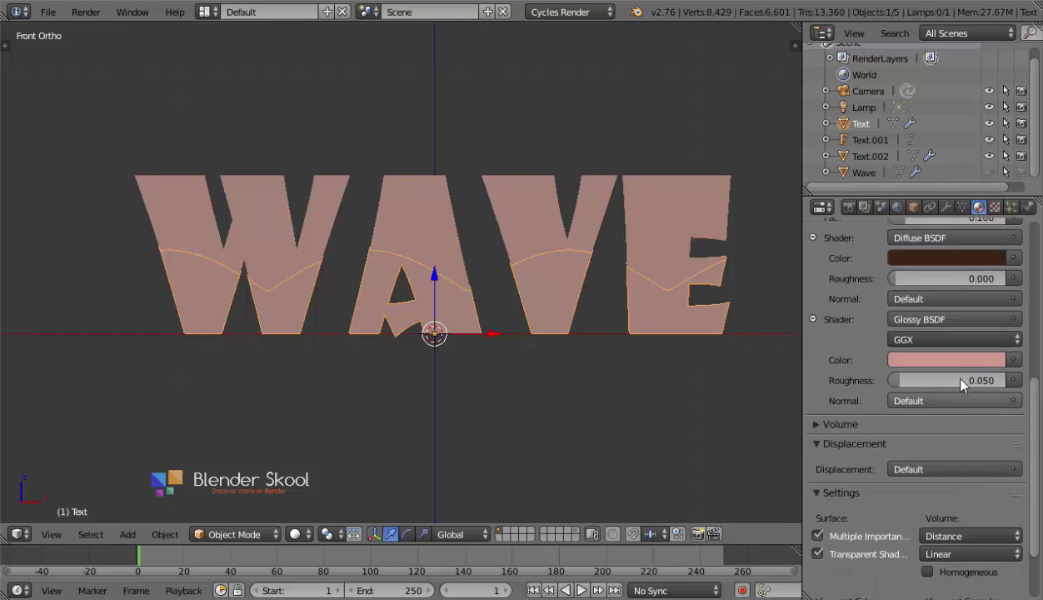
{"action": "left_click_drag", "start_coordinate": [934, 331], "coordinate": [875, 523]}
{"action": "scroll", "coordinate": [899, 500], "scroll_direction": "down", "scroll_amount": 4}
{"action": "scroll", "coordinate": [874, 493], "scroll_direction": "up", "scroll_amount": 2}
{"action": "scroll", "coordinate": [895, 467], "scroll_direction": "up", "scroll_amount": 6}
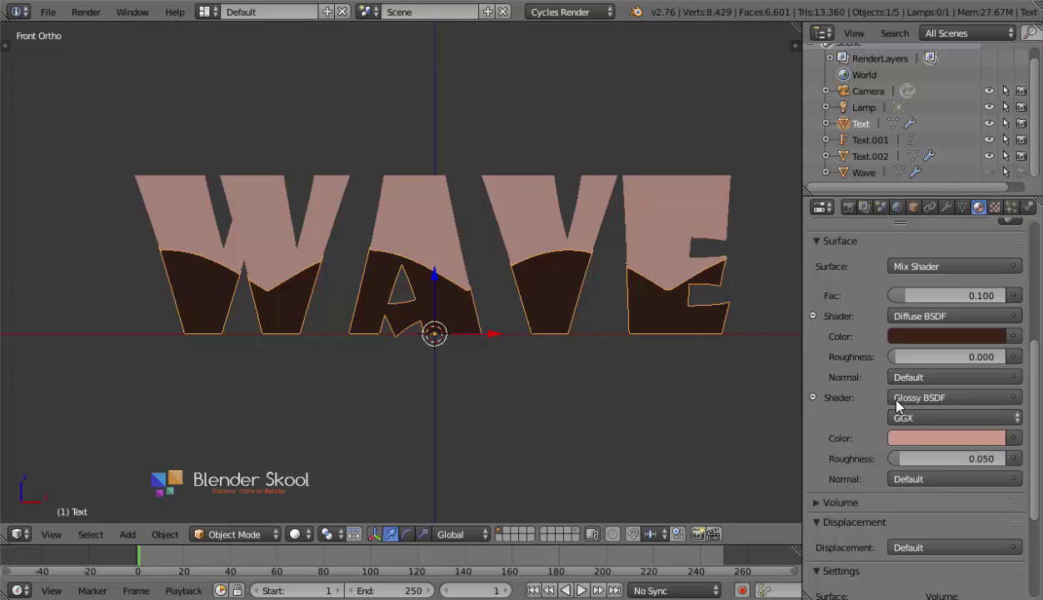
- Show the render settings and orbit to an angled view of the WAVE text
{"action": "left_click", "coordinate": [848, 207]}
{"action": "middle_click_drag", "start_coordinate": [407, 214], "coordinate": [486, 240]}
{"action": "key", "text": "z"}
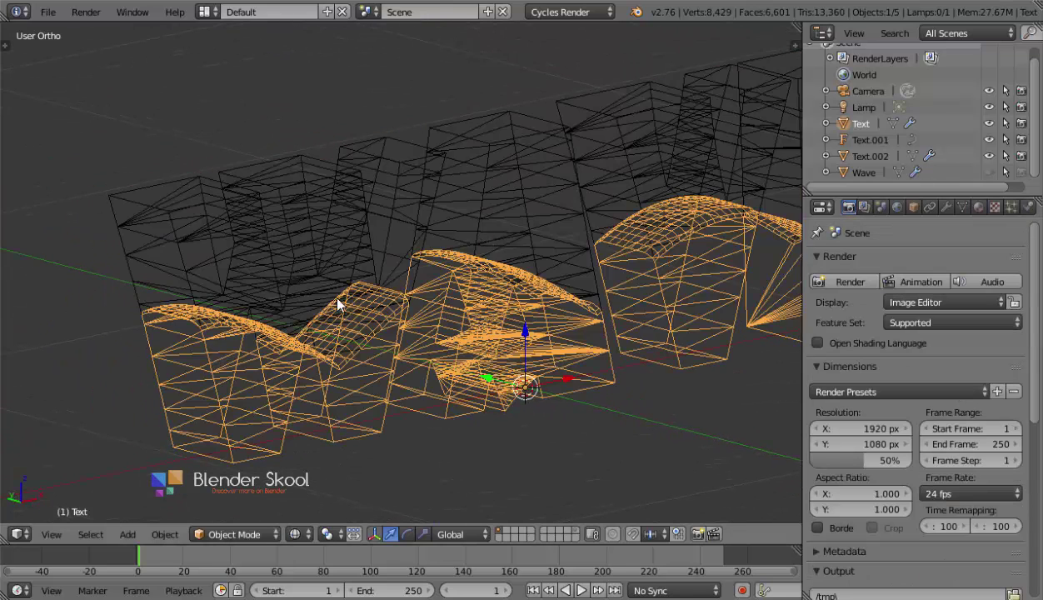
{"action": "key", "text": "z"}
{"action": "mouse_move", "coordinate": [336, 304]}
{"action": "middle_mouse_down"}
{"action": "mouse_move", "coordinate": [412, 299]}
{"action": "mouse_move", "coordinate": [268, 299]}
{"action": "middle_mouse_up"}
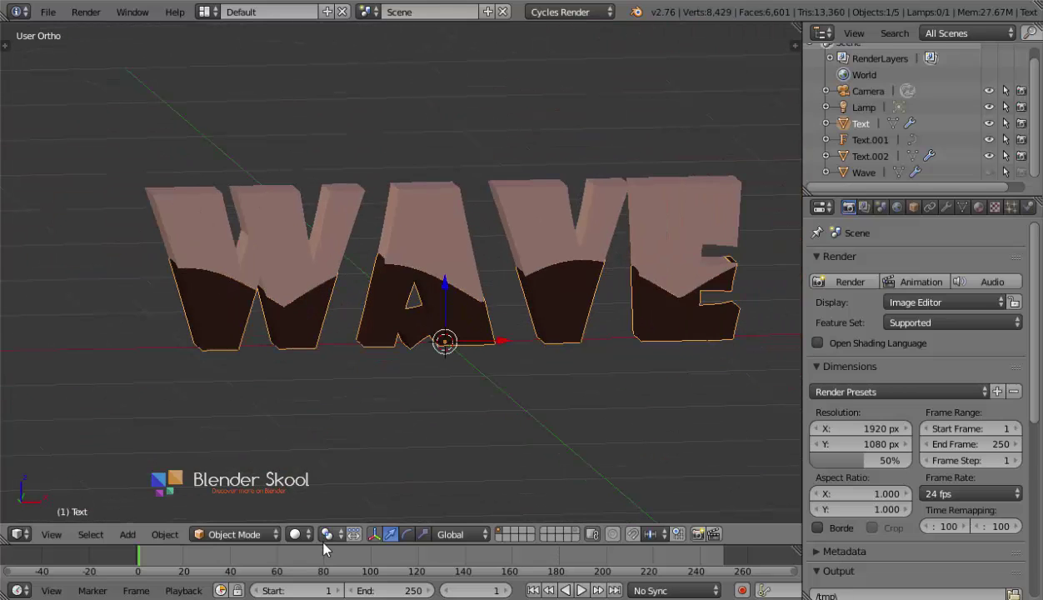
{"action": "scroll", "coordinate": [95, 299], "scroll_direction": "down", "scroll_amount": 6}
{"action": "middle_click_drag", "start_coordinate": [108, 305], "coordinate": [190, 332]}
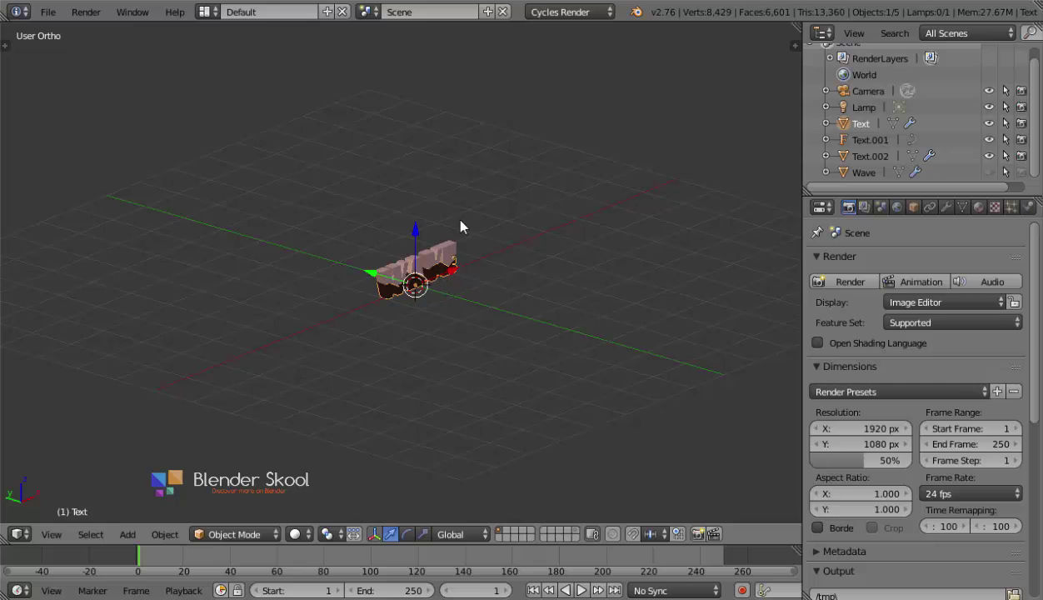
- Add a plane and rotate it 90° about X with rx90
{"action": "key", "text": "shift+a"}
{"action": "mouse_move", "coordinate": [475, 116]}
{"action": "left_click", "coordinate": [511, 114]}
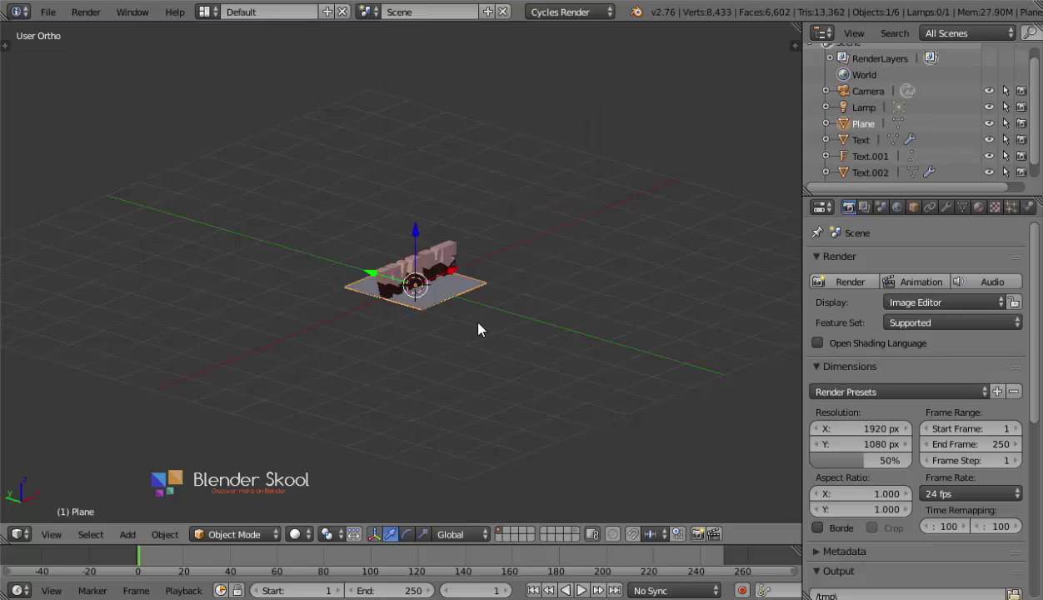
{"action": "type", "text": "rx"}
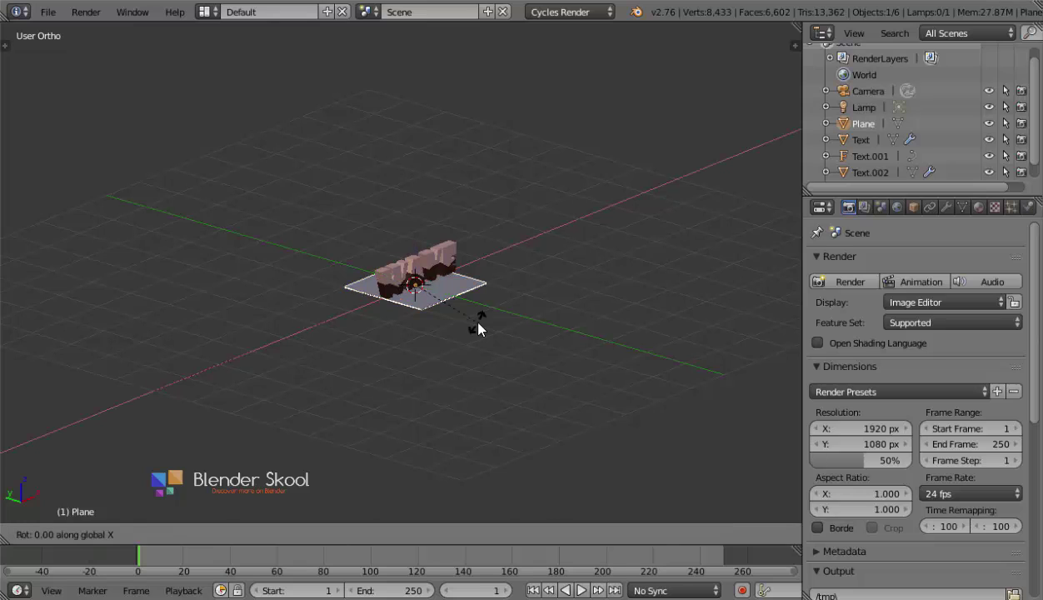
{"action": "type", "text": "90"}
{"action": "key", "text": "Return"}
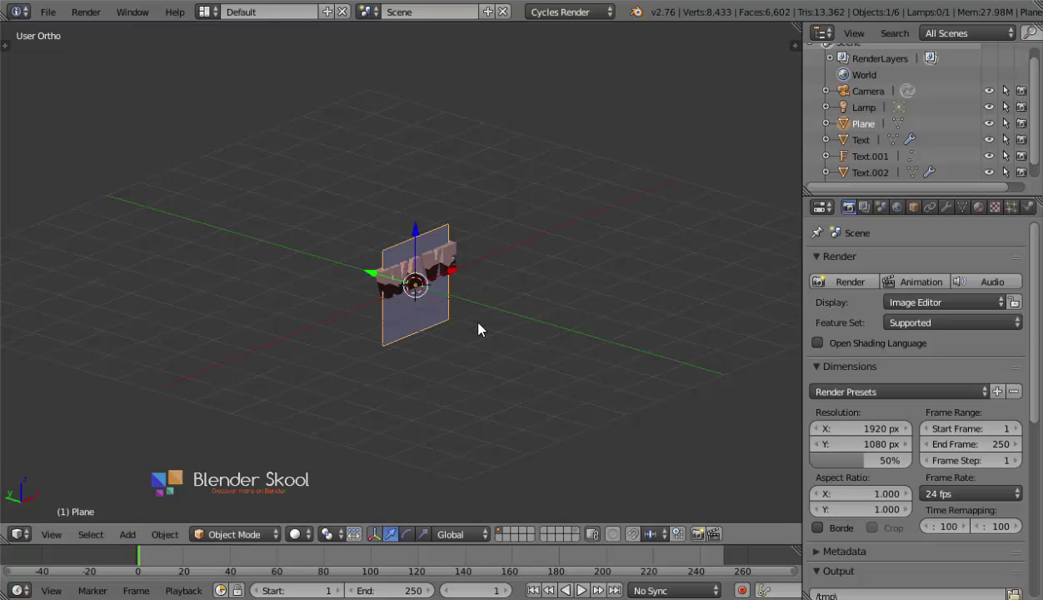
- Scale the plane up 10 times and raise the World colour value to 0.420
{"action": "type", "text": "s"}
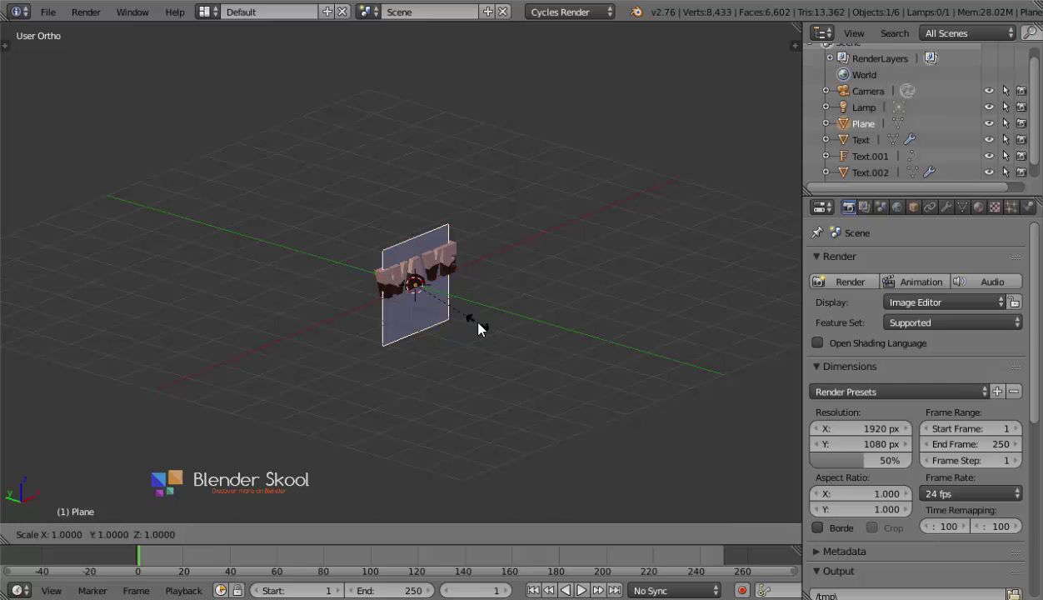
{"action": "type", "text": "10"}
{"action": "key", "text": "Return"}
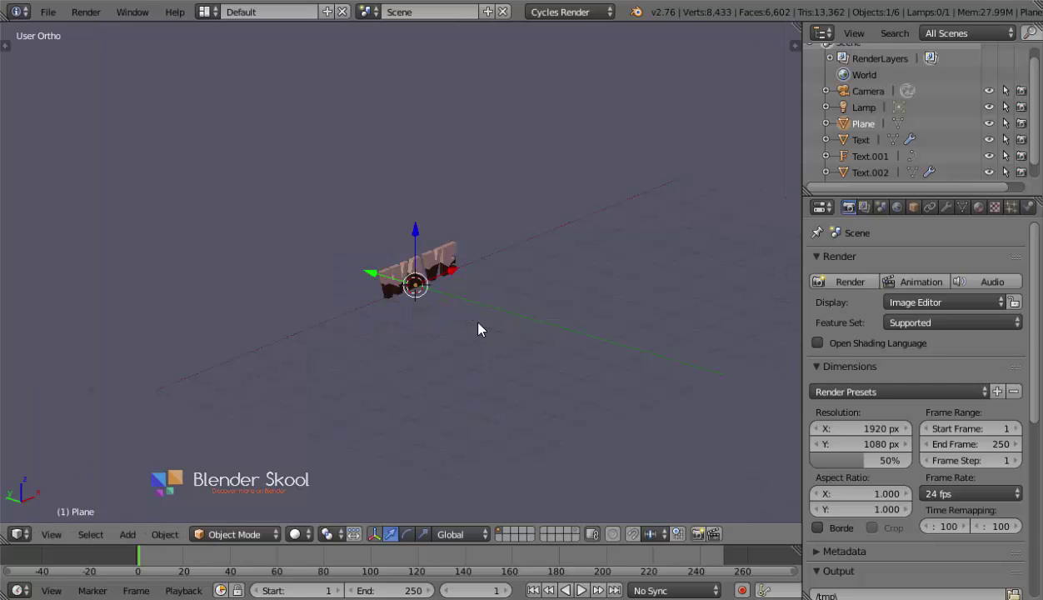
{"action": "left_click", "coordinate": [898, 207]}
{"action": "left_click", "coordinate": [942, 374]}
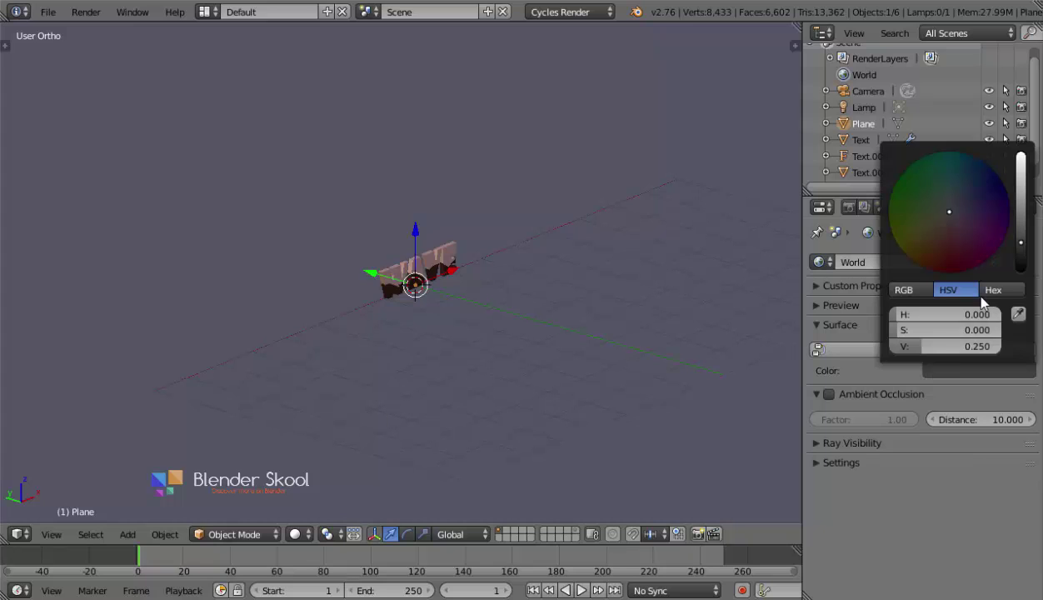
{"action": "left_click_drag", "start_coordinate": [1021, 242], "coordinate": [1020, 224]}
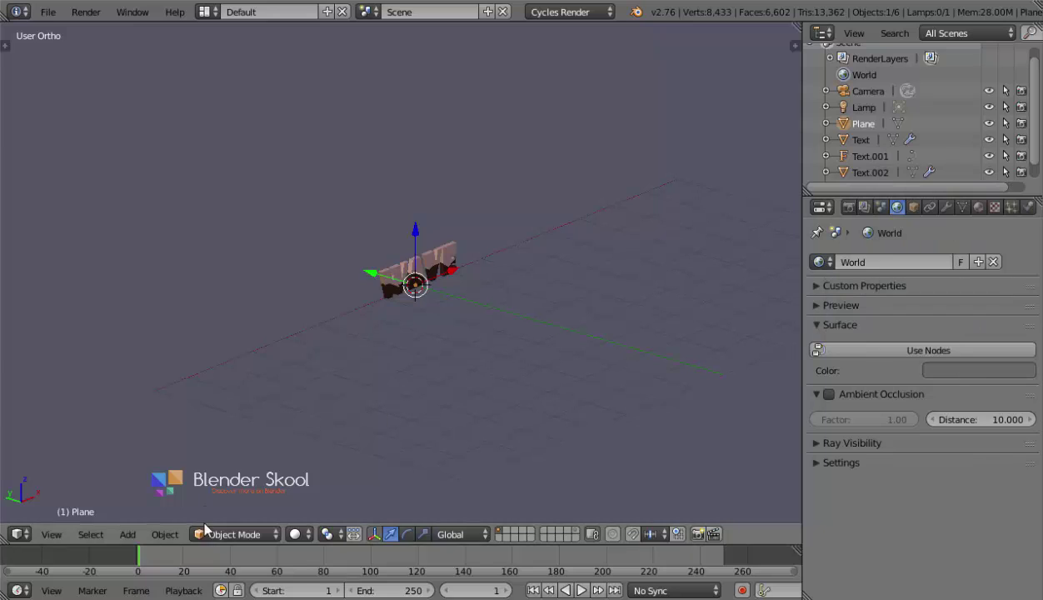
- From the front camera view, shift the camera along X and Z so WAVE fills the frame
{"action": "left_click", "coordinate": [43, 532]}
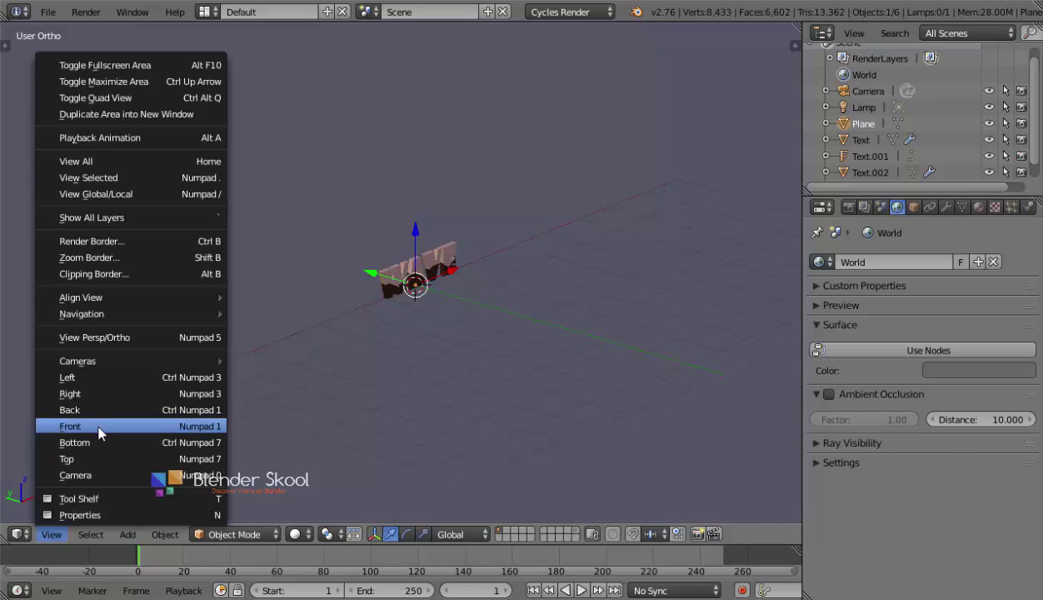
{"action": "left_click", "coordinate": [83, 426]}
{"action": "scroll", "coordinate": [323, 370], "scroll_direction": "up", "scroll_amount": 2}
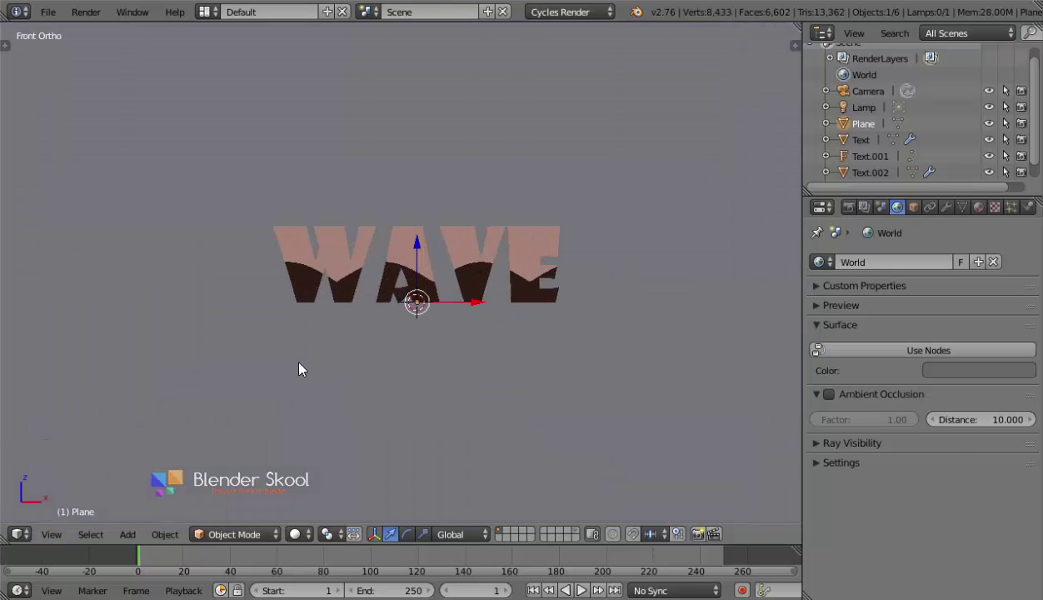
{"action": "key", "text": "KP_0"}
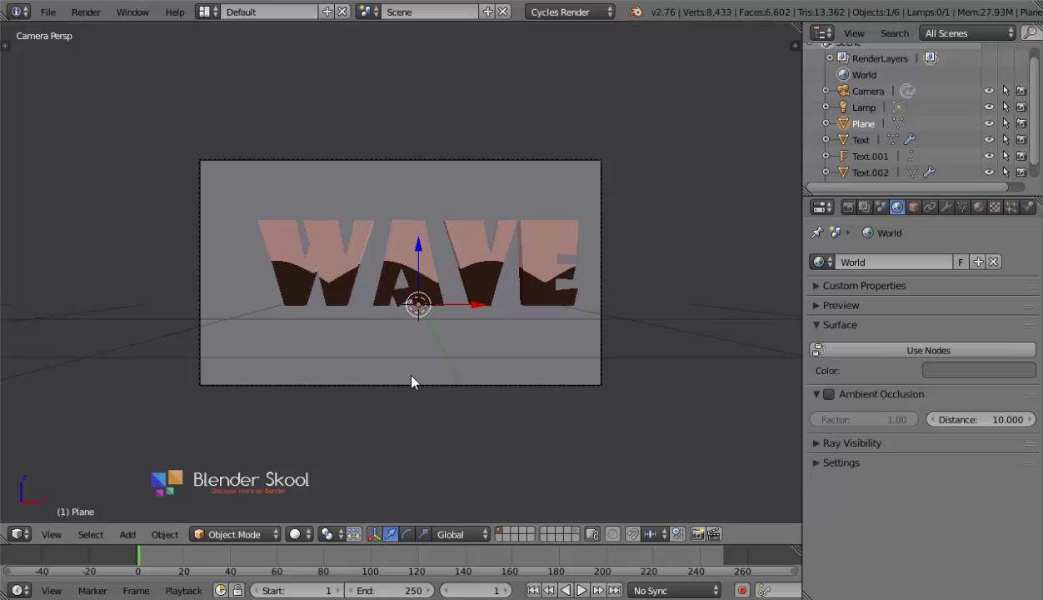
{"action": "right_click", "coordinate": [425, 386]}
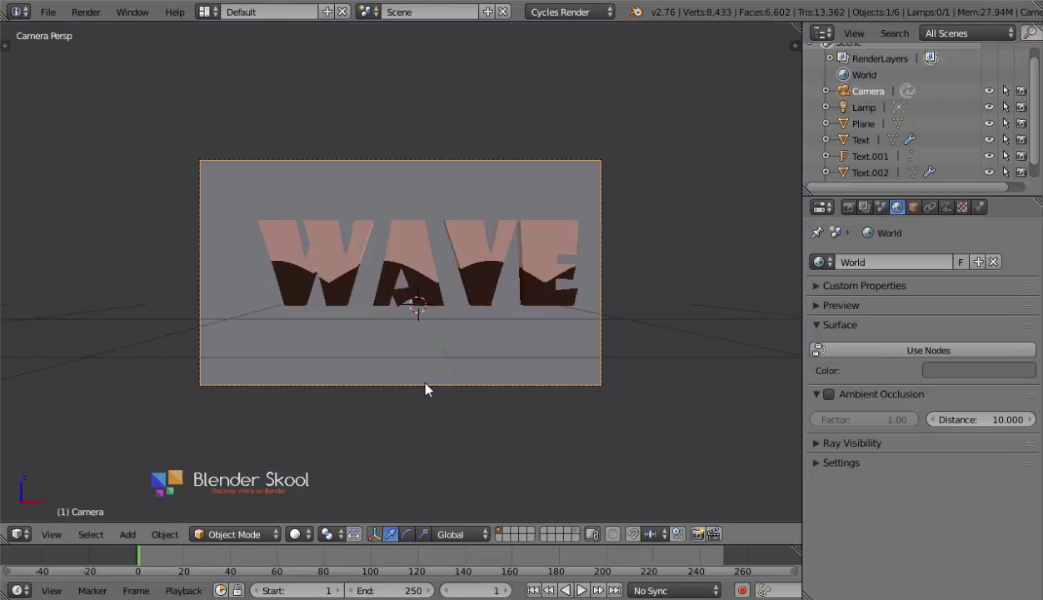
{"action": "scroll", "coordinate": [413, 371], "scroll_direction": "up", "scroll_amount": 1}
{"action": "scroll", "coordinate": [395, 357], "scroll_direction": "up", "scroll_amount": 1}
{"action": "key", "text": "g"}
{"action": "key", "text": "x"}
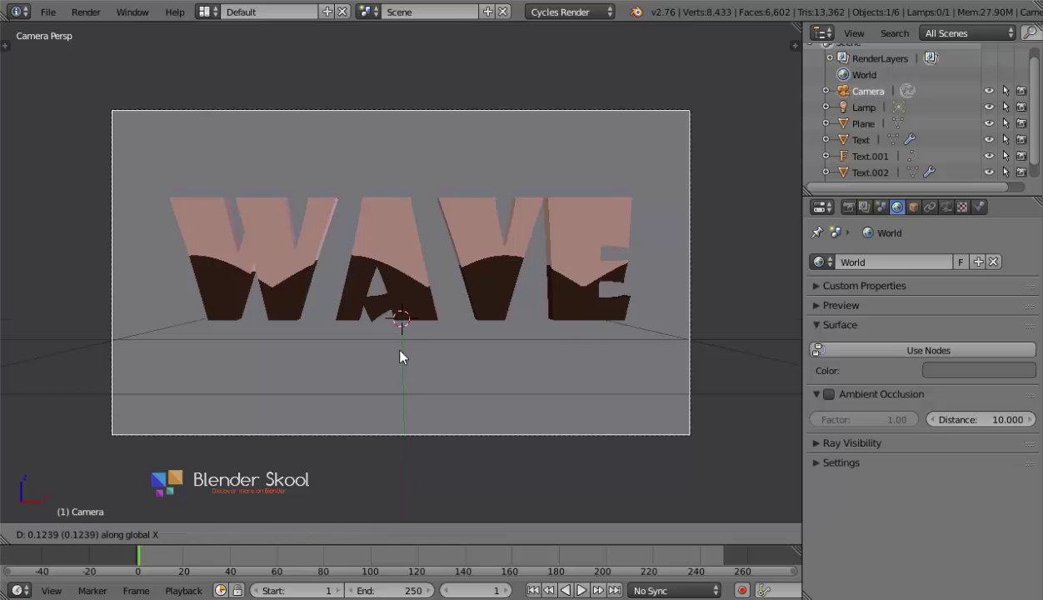
{"action": "left_click", "coordinate": [419, 359]}
{"action": "key", "text": "g"}
{"action": "key", "text": "z"}
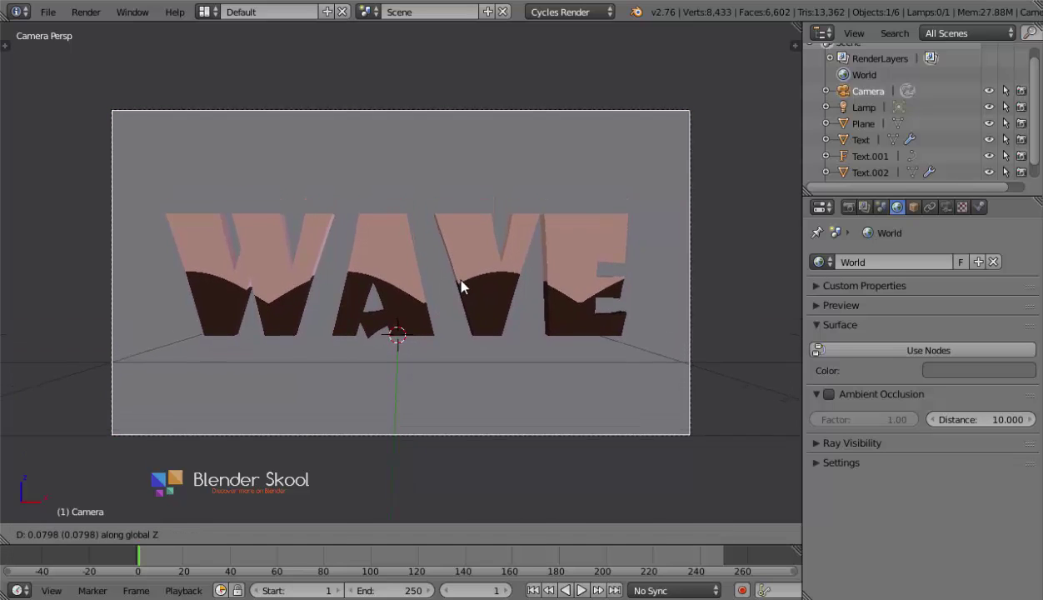
{"action": "left_click", "coordinate": [465, 285]}
- Nudge the backdrop plane slightly along the X axis
{"action": "middle_click_drag", "start_coordinate": [421, 291], "coordinate": [456, 314]}
{"action": "right_click", "coordinate": [333, 280]}
{"action": "scroll", "coordinate": [333, 279], "scroll_direction": "up", "scroll_amount": 2}
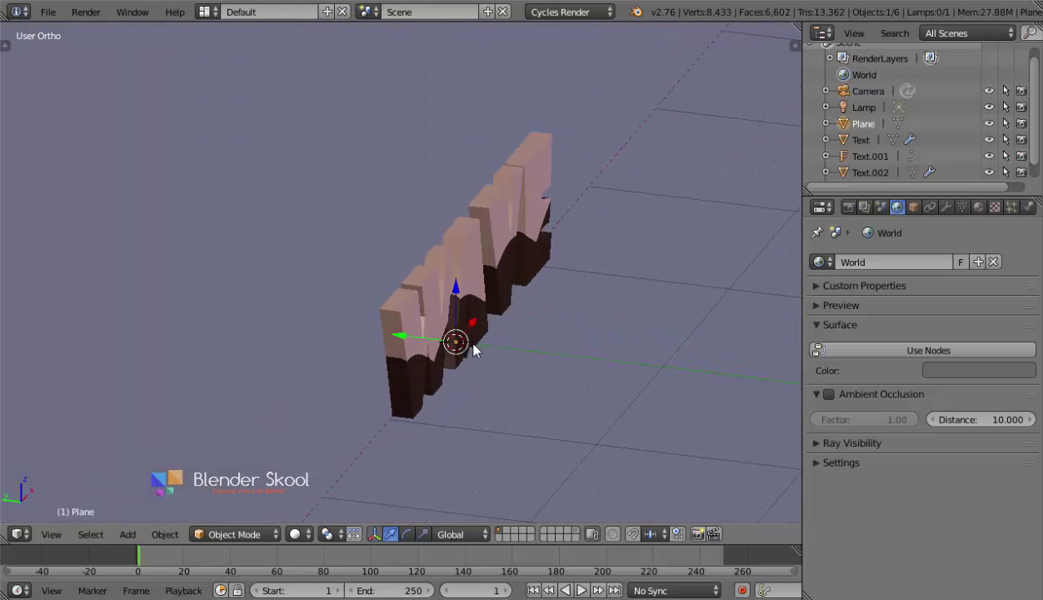
{"action": "middle_click_drag", "start_coordinate": [472, 349], "coordinate": [448, 346]}
{"action": "key", "text": "g"}
{"action": "key", "text": "x"}
{"action": "left_click", "coordinate": [406, 327]}
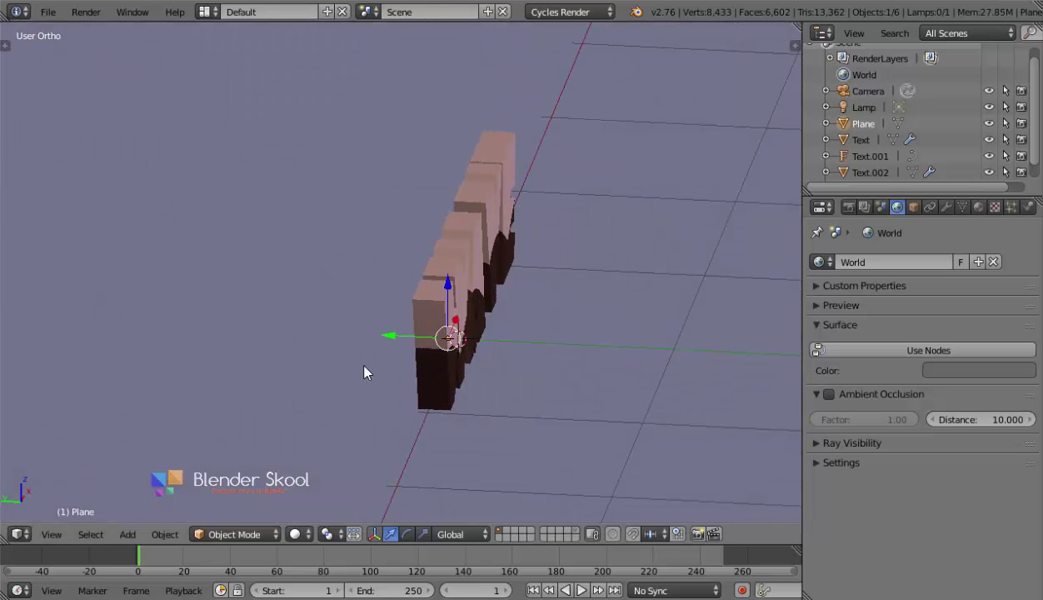
{"action": "left_click", "coordinate": [46, 533]}
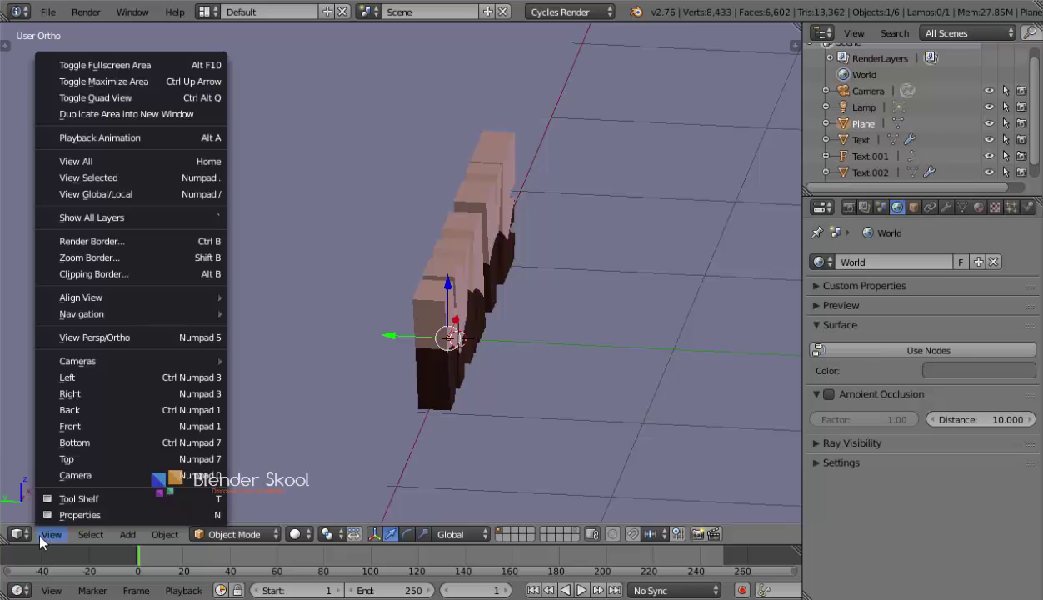
- In front wireframe view, move the lamp up and to the left of the text
{"action": "left_click", "coordinate": [70, 426]}
{"action": "scroll", "coordinate": [346, 329], "scroll_direction": "down", "scroll_amount": 10}
{"action": "key", "text": "z"}
{"action": "right_click", "coordinate": [484, 158]}
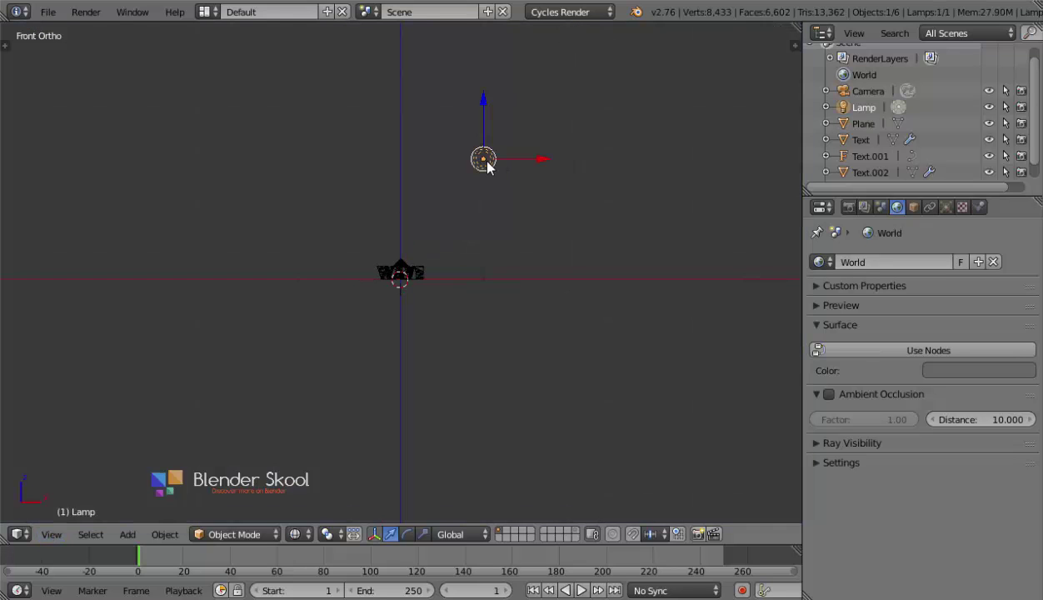
{"action": "scroll", "coordinate": [479, 175], "scroll_direction": "up", "scroll_amount": 2}
{"action": "key", "text": "g"}
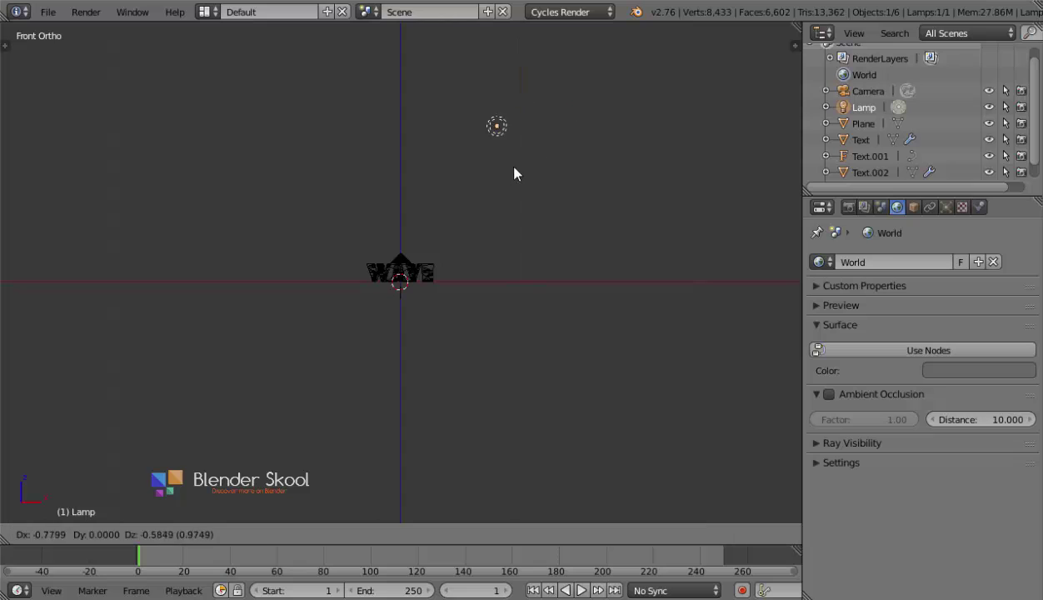
{"action": "left_click", "coordinate": [272, 162]}
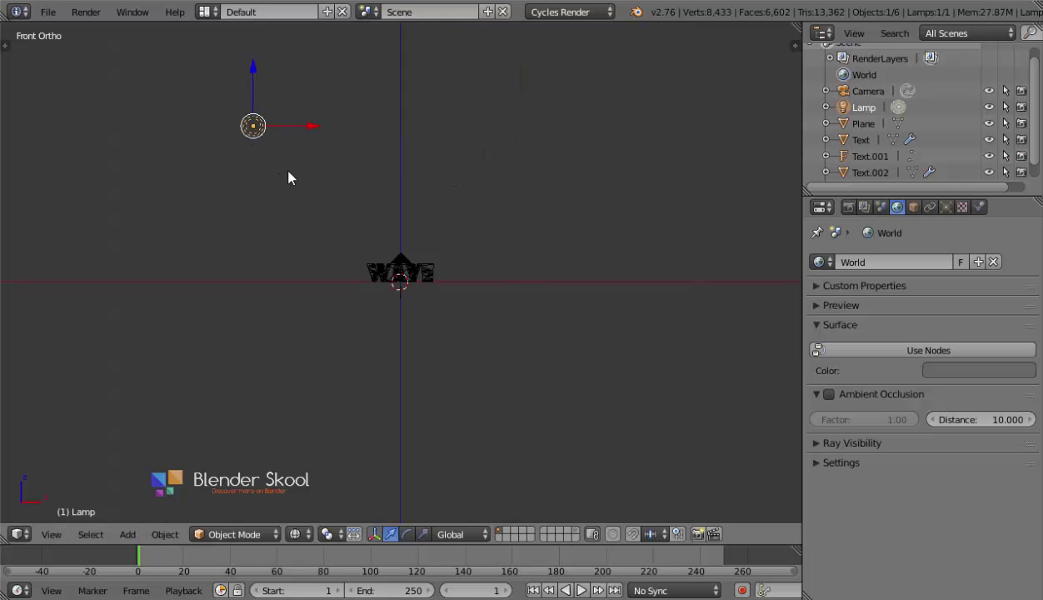
- Give the lamp size 0.300, enable its nodes, and set Emission strength to 1750
{"action": "left_click", "coordinate": [945, 207]}
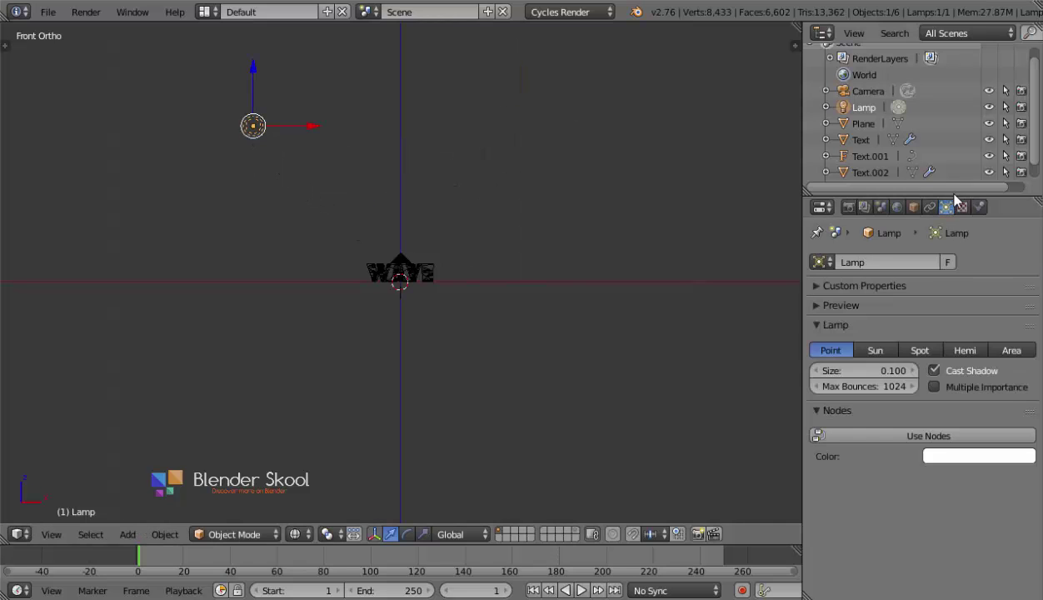
{"action": "left_click_drag", "start_coordinate": [959, 194], "coordinate": [959, 89]}
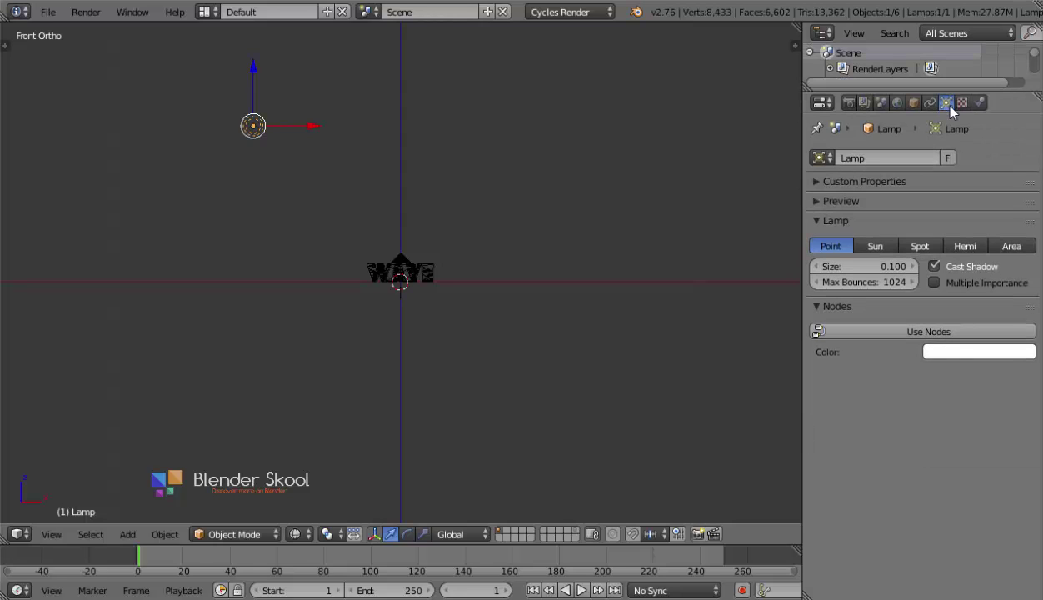
{"action": "left_click", "coordinate": [862, 267]}
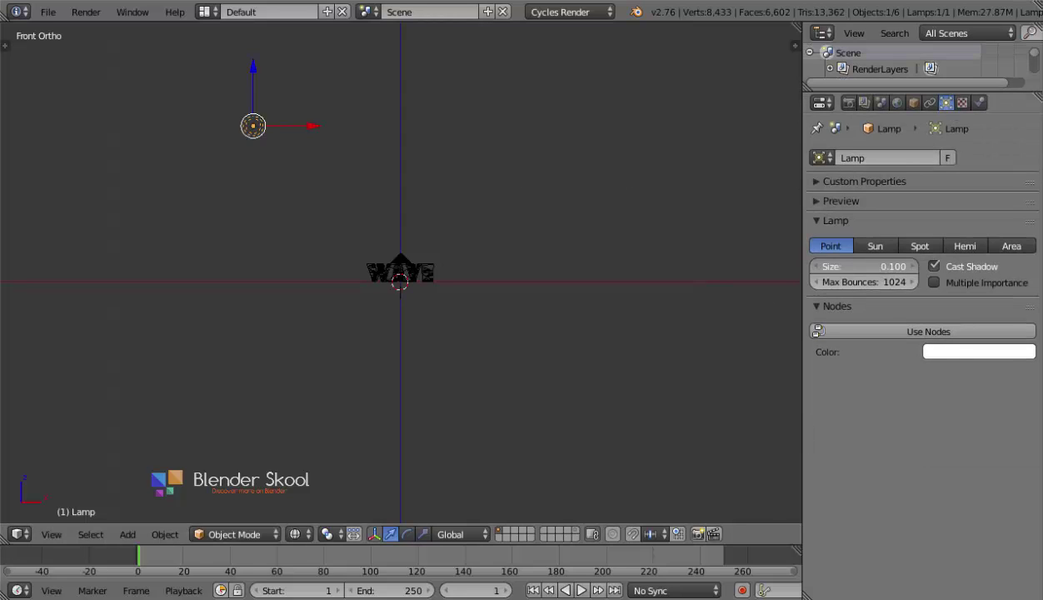
{"action": "key", "text": "BackSpace"}
{"action": "type", "text": ".3"}
{"action": "key", "text": "Return"}
{"action": "left_click", "coordinate": [906, 331]}
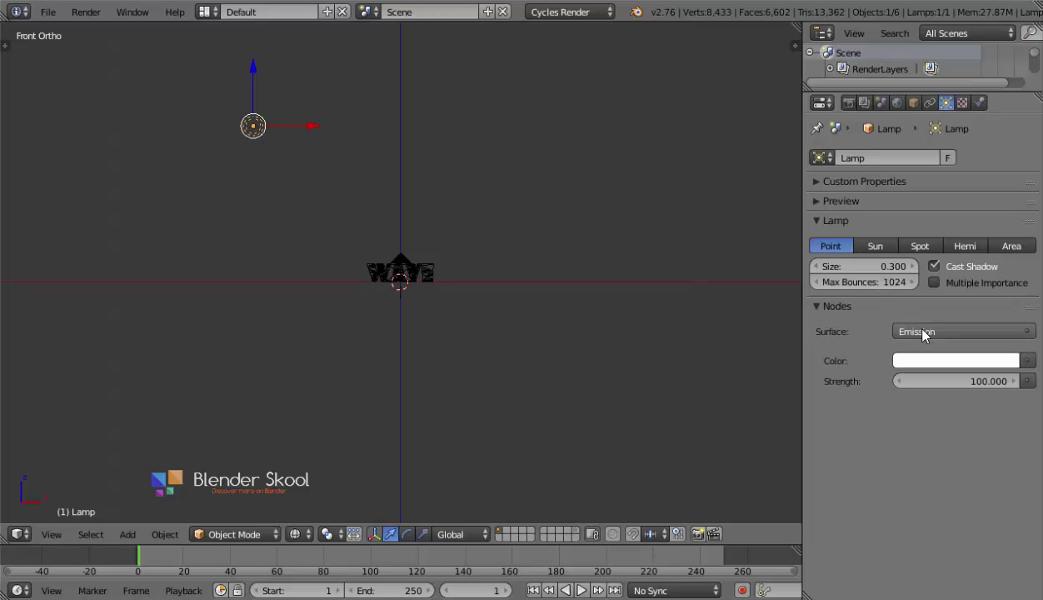
{"action": "left_click", "coordinate": [922, 374]}
{"action": "type", "text": "1750"}
{"action": "key", "text": "Return"}
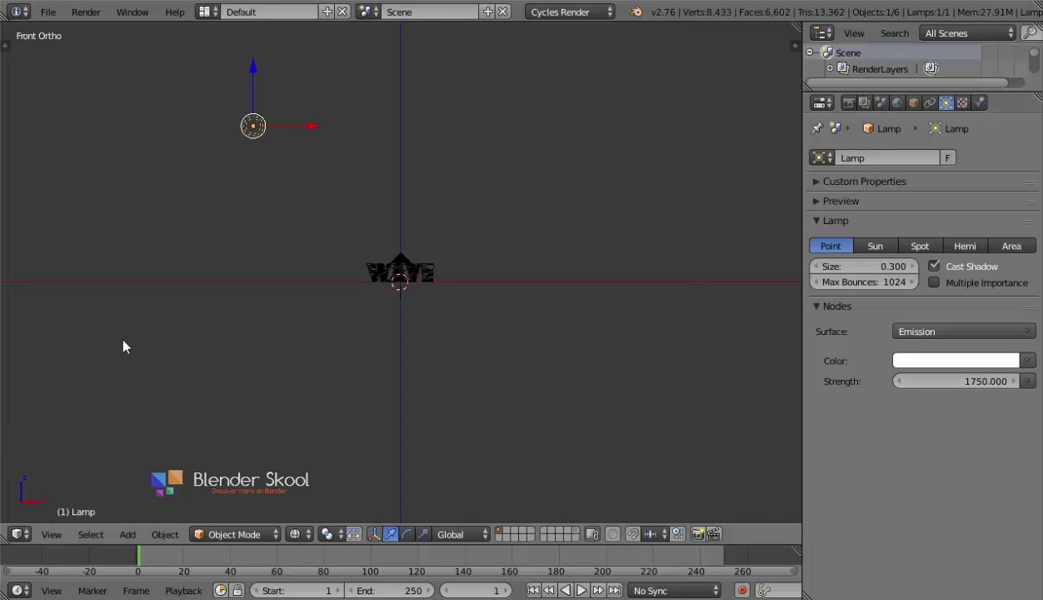
- Back in solid display, move the lamp along the Y axis
{"action": "middle_click_drag", "start_coordinate": [123, 342], "coordinate": [266, 373]}
{"action": "key", "text": "z"}
{"action": "key", "text": "KP_0"}
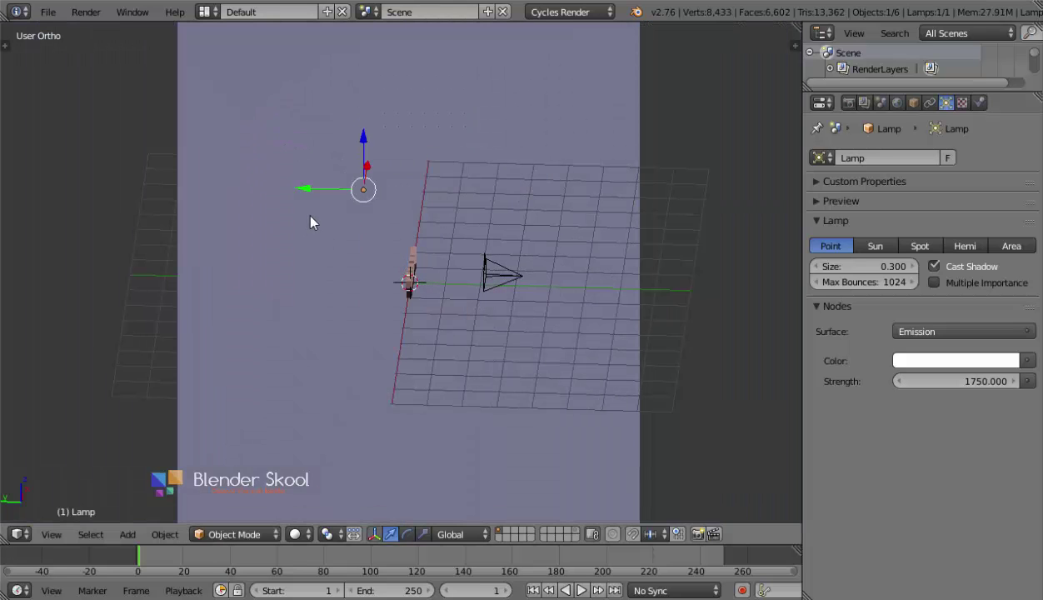
{"action": "key", "text": "g"}
{"action": "key", "text": "y"}
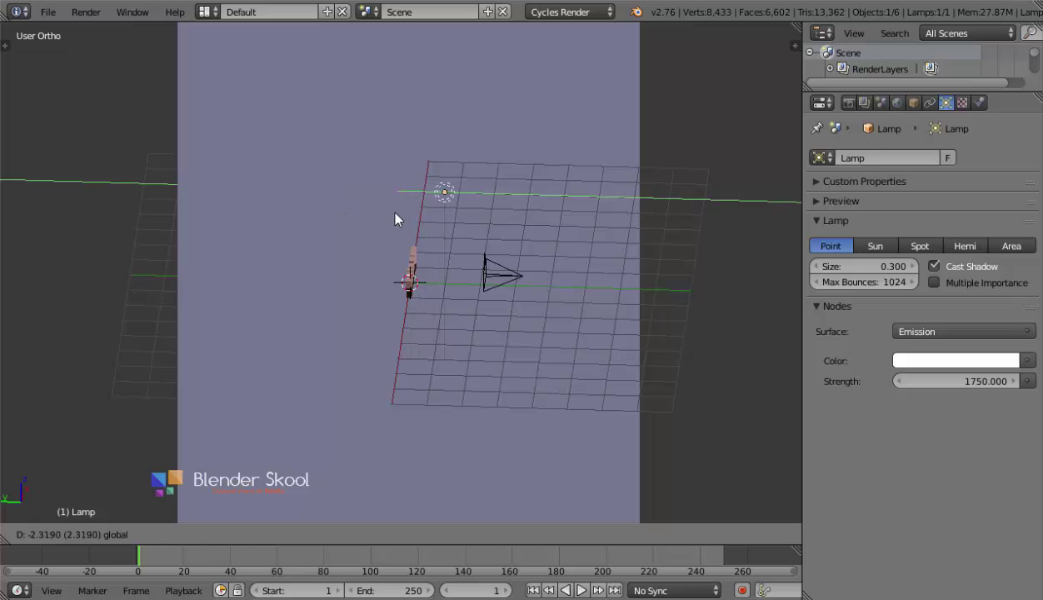
{"action": "left_click", "coordinate": [417, 227]}
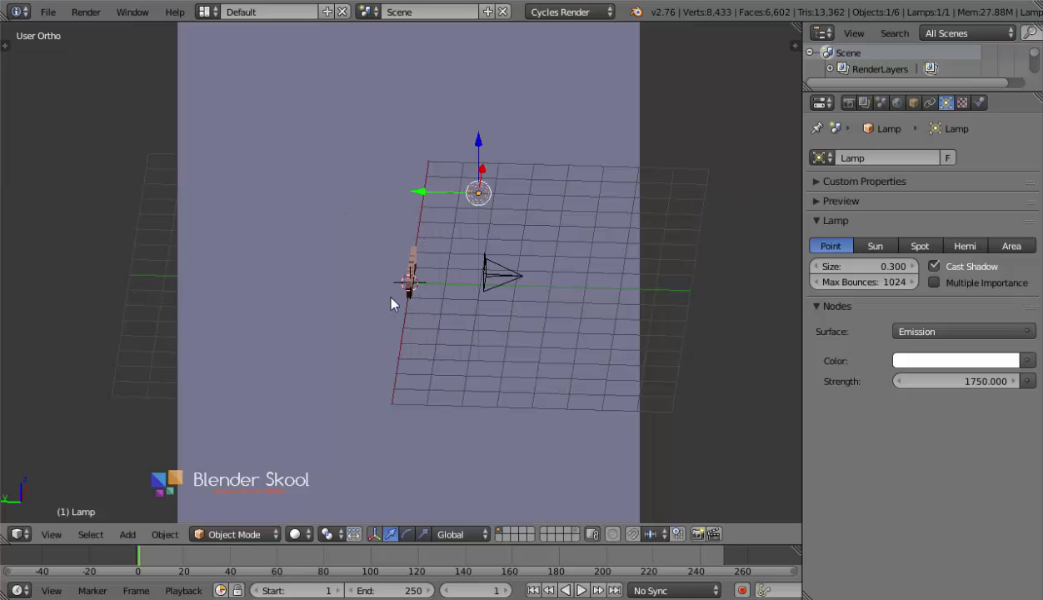
- Switch the viewport to look through the scene camera
{"action": "left_click", "coordinate": [52, 535]}
{"action": "left_click", "coordinate": [75, 467]}
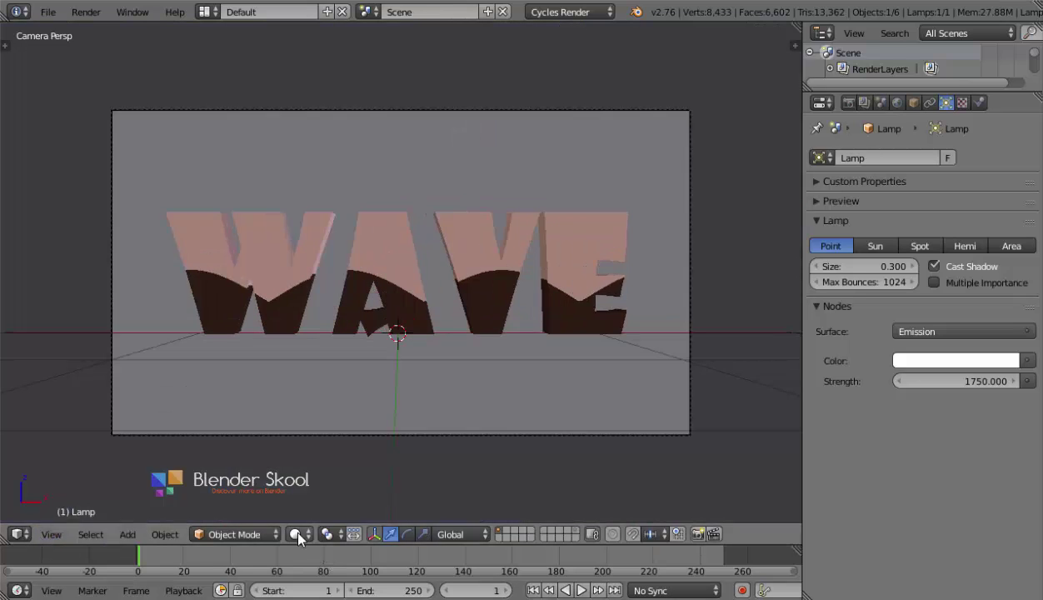
{"action": "left_click", "coordinate": [295, 534]}
- Show a Rendered viewport preview and enable render Border
{"action": "left_click", "coordinate": [343, 425]}
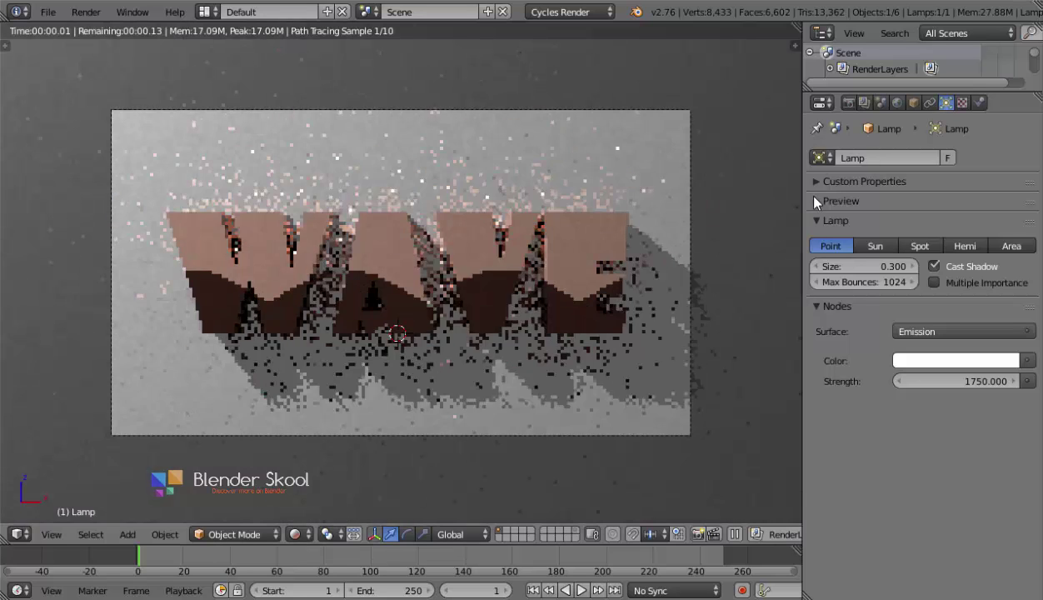
{"action": "left_click", "coordinate": [849, 103]}
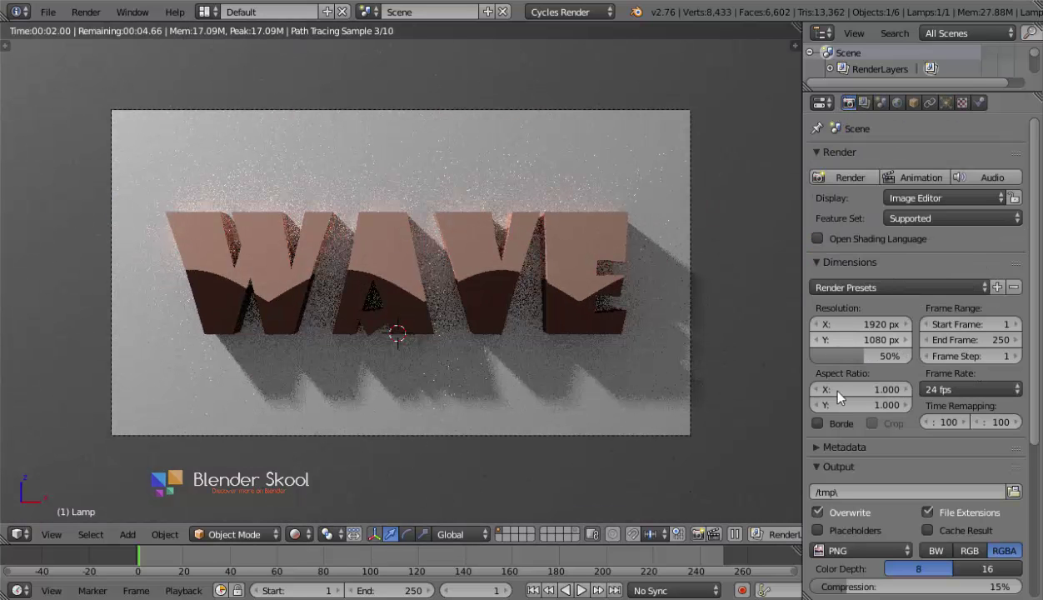
{"action": "left_click", "coordinate": [831, 426]}
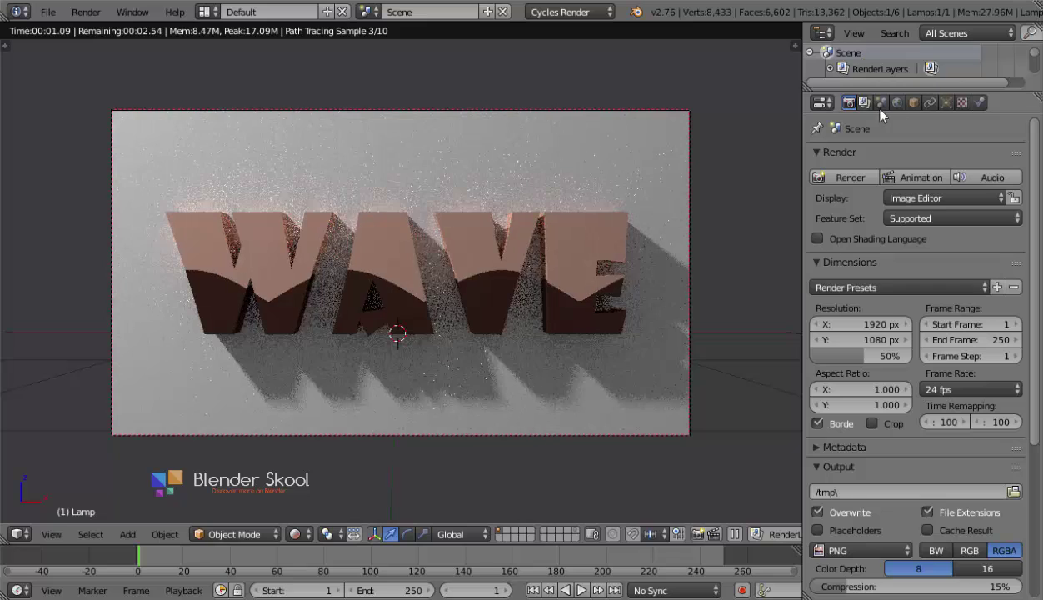
- Change the point lamp size from 0.3 to 0.5
{"action": "left_click", "coordinate": [946, 102]}
{"action": "left_click", "coordinate": [878, 265]}
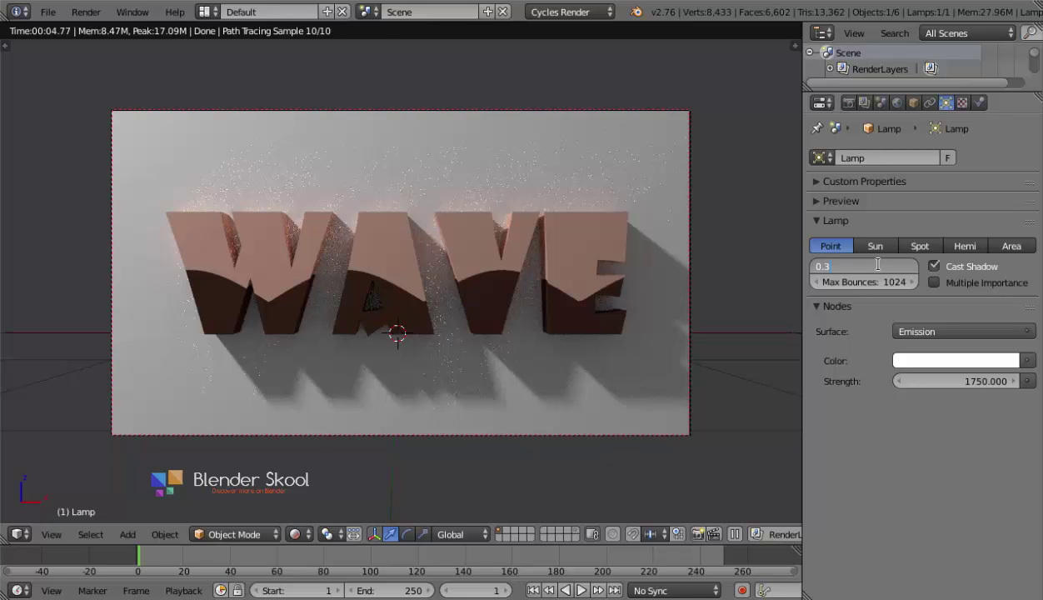
{"action": "key", "text": "Return"}
{"action": "double_click", "coordinate": [878, 264]}
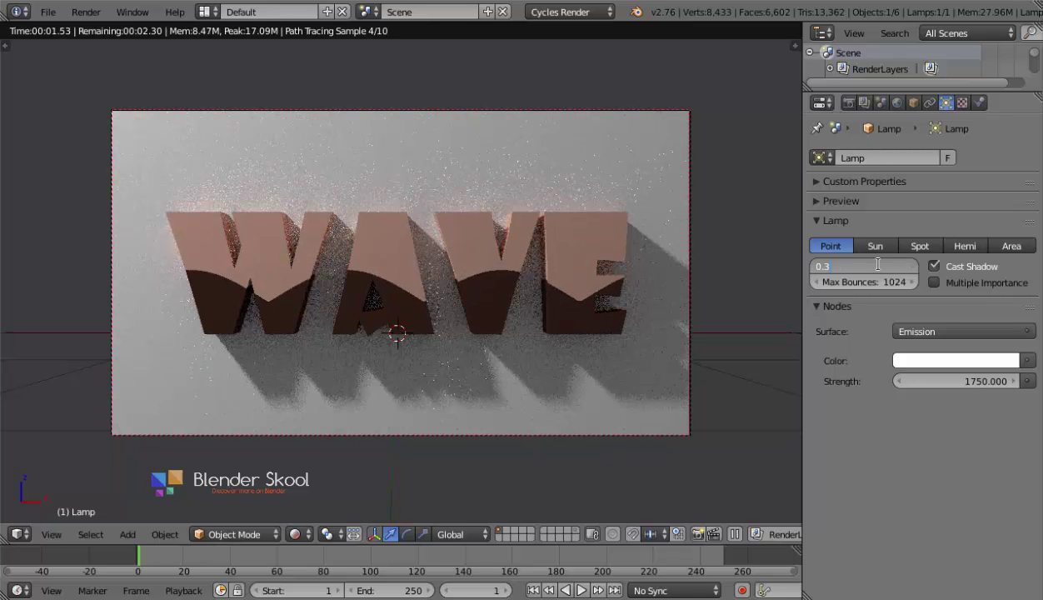
{"action": "type", "text": "0.5"}
{"action": "key", "text": "Return"}
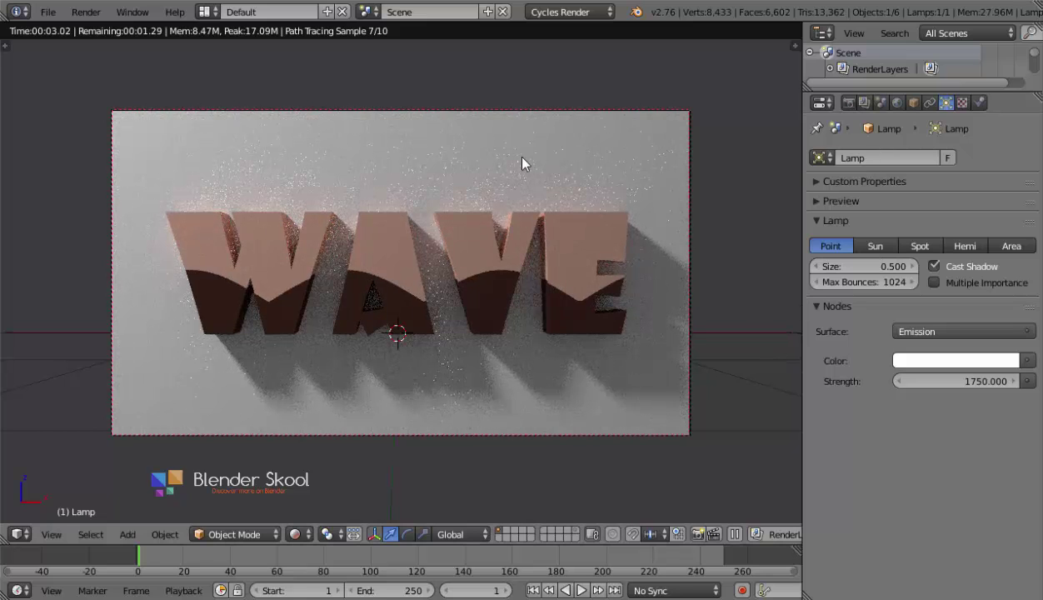
- Collapse Film, expand Light Paths, and uncheck Reflective and Refractive Caustics
{"action": "left_click", "coordinate": [849, 103]}
{"action": "scroll", "coordinate": [930, 558], "scroll_direction": "down", "scroll_amount": 6}
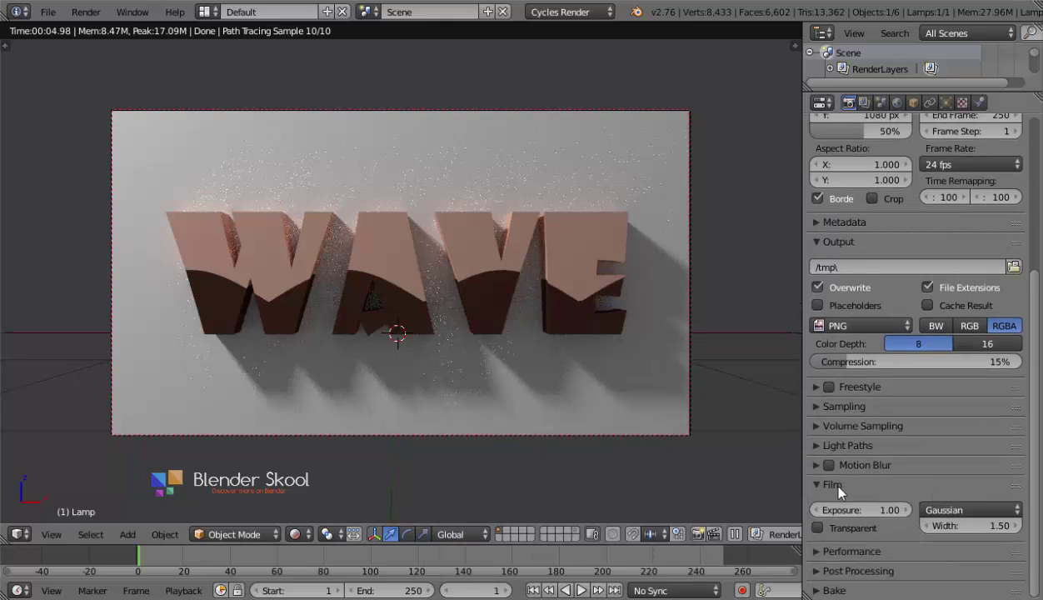
{"action": "left_click", "coordinate": [863, 483]}
{"action": "left_click", "coordinate": [837, 445]}
{"action": "scroll", "coordinate": [852, 450], "scroll_direction": "down", "scroll_amount": 4}
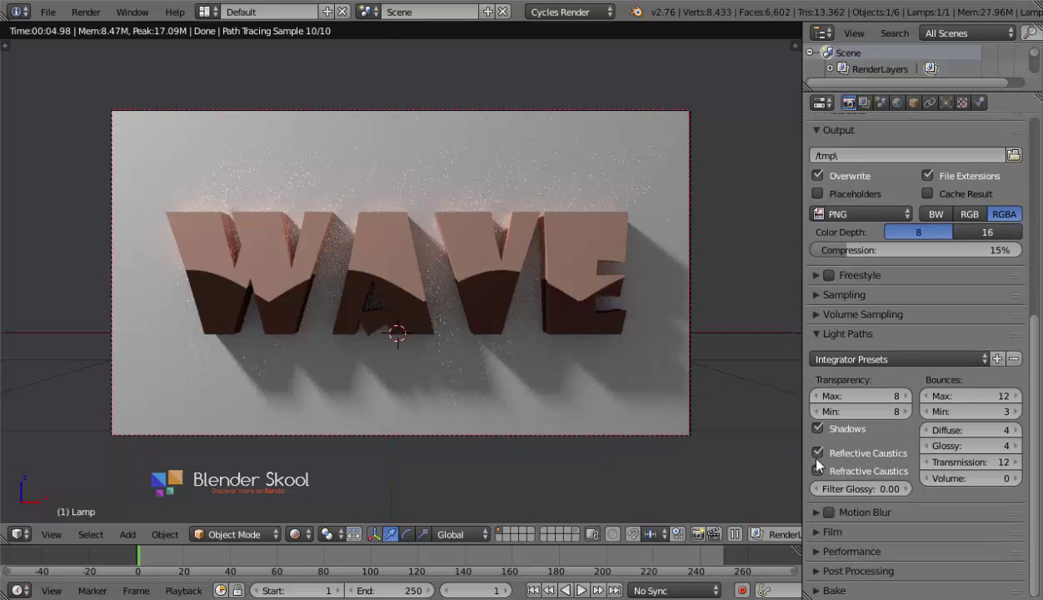
{"action": "left_click", "coordinate": [853, 452]}
{"action": "left_click", "coordinate": [851, 471]}
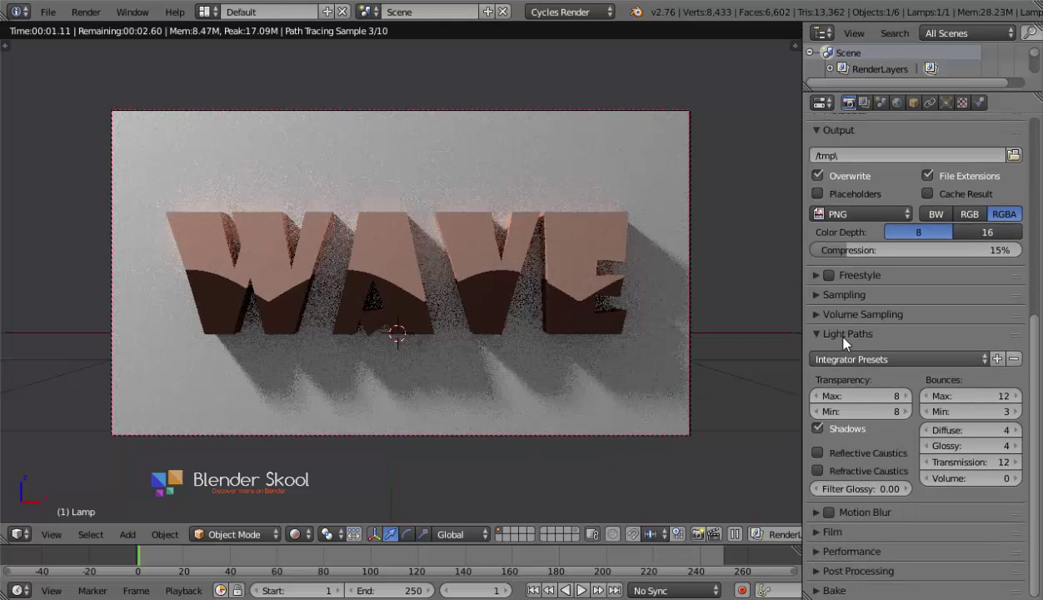
{"action": "scroll", "coordinate": [850, 348], "scroll_direction": "up", "scroll_amount": 8}
{"action": "scroll", "coordinate": [850, 347], "scroll_direction": "up", "scroll_amount": 1}
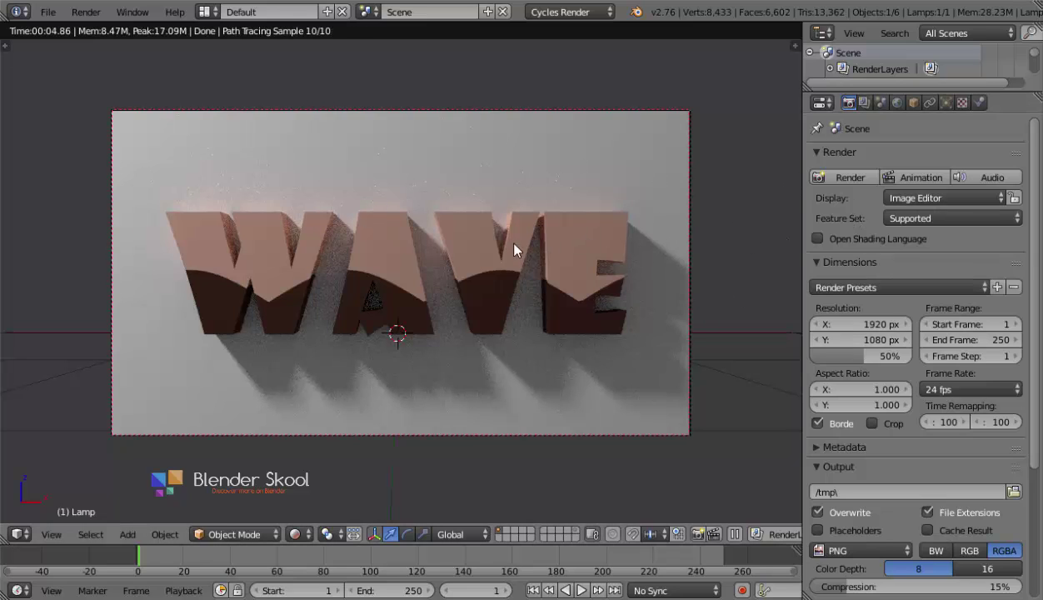
{"action": "scroll", "coordinate": [183, 304], "scroll_direction": "up", "scroll_amount": 1}
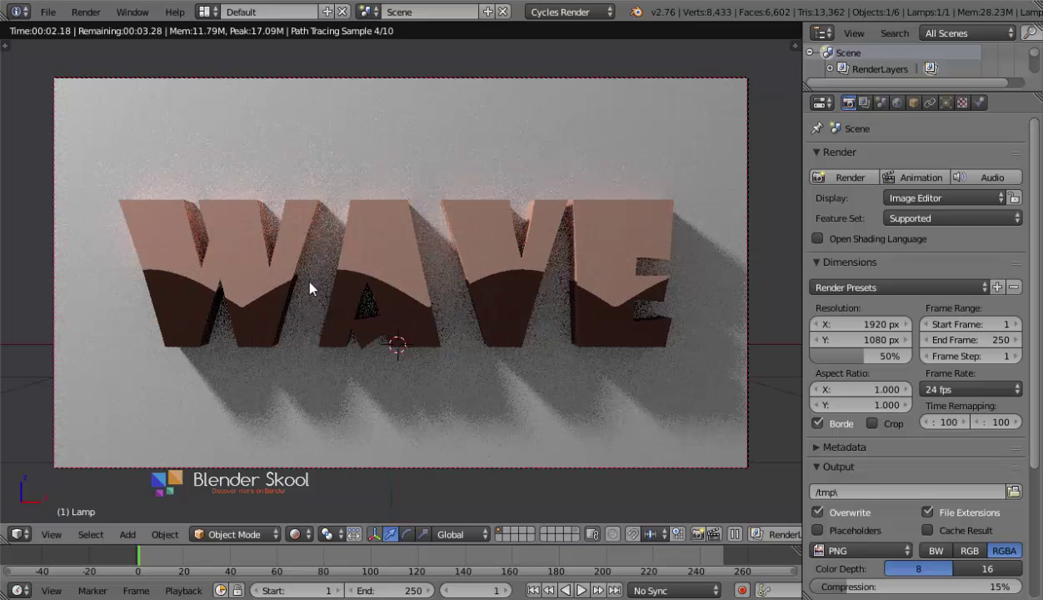
{"action": "scroll", "coordinate": [876, 210], "scroll_direction": "down", "scroll_amount": 4}
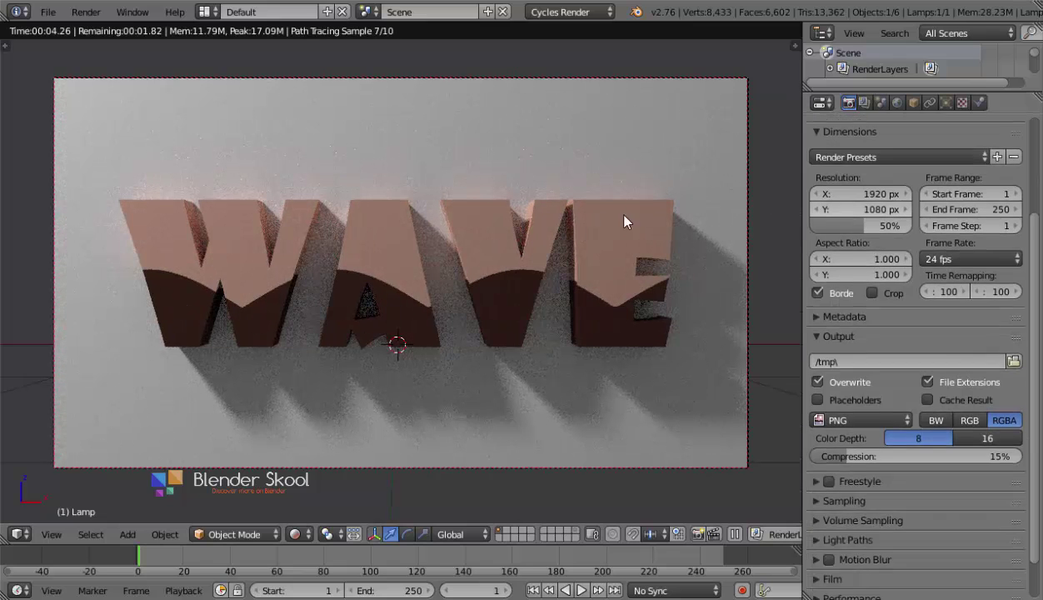
- Return to solid shading and save the scene as a new .blend in Wavy Text Effect
{"action": "key", "text": "shift+z"}
{"action": "key", "text": "ctrl+s"}
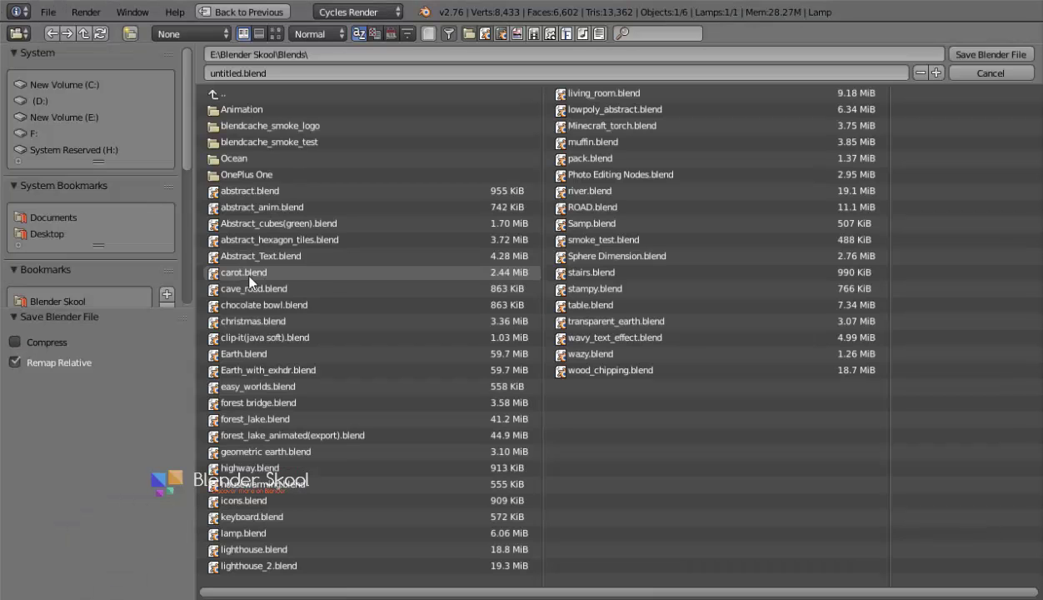
{"action": "scroll", "coordinate": [80, 241], "scroll_direction": "down", "scroll_amount": 4}
{"action": "left_click", "coordinate": [64, 220]}
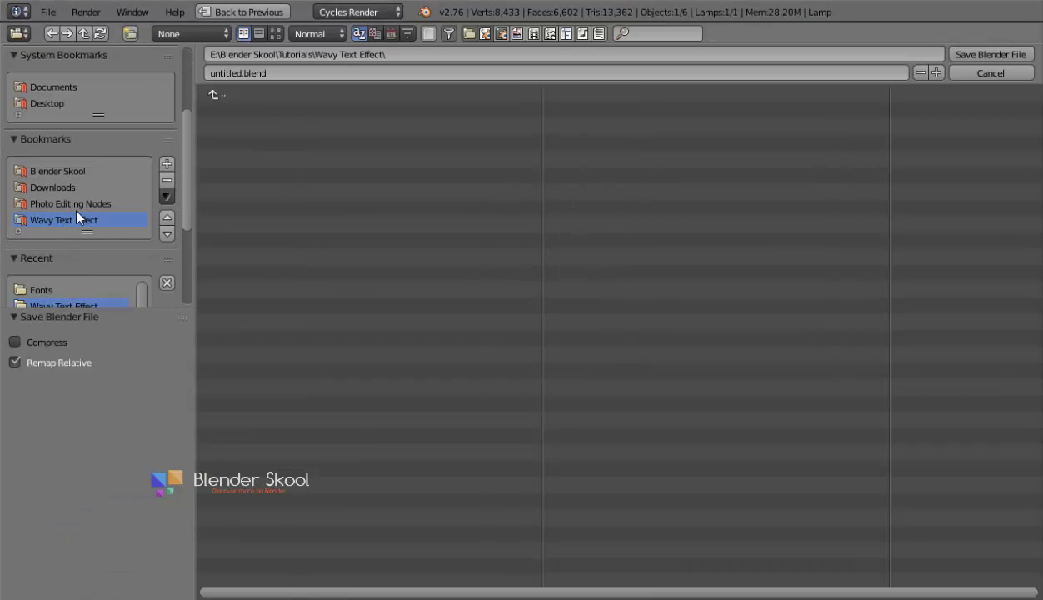
{"action": "double_click", "coordinate": [221, 72]}
{"action": "type", "text": "text"}
{"action": "key", "text": "Return"}
{"action": "scroll", "coordinate": [909, 280], "scroll_direction": "down", "scroll_amount": 2}
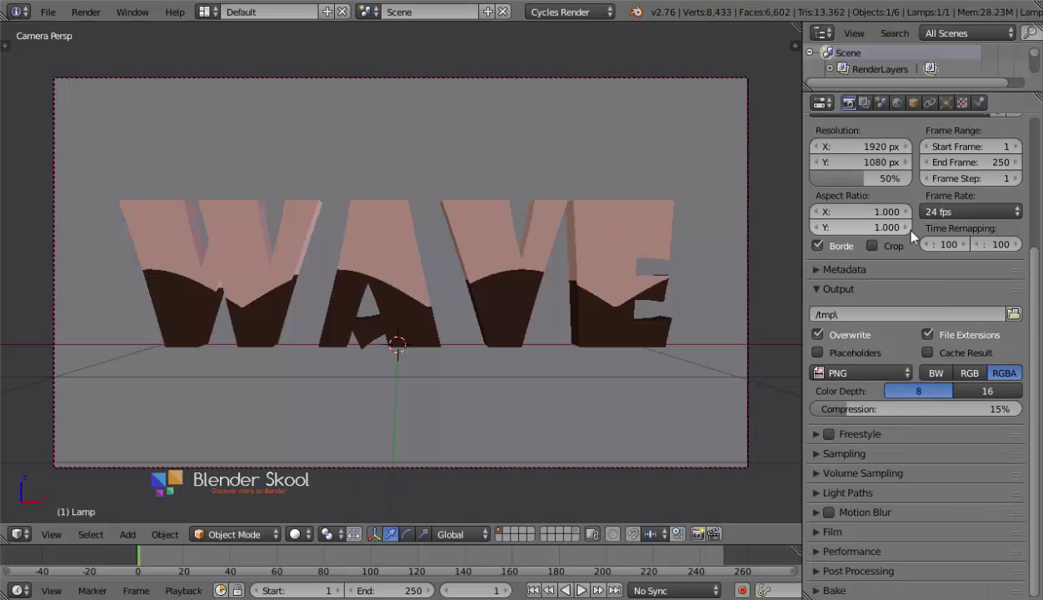
- Expand Sampling and raise the final Render samples from 10 to 200
{"action": "left_click", "coordinate": [828, 457]}
{"action": "left_click", "coordinate": [966, 536]}
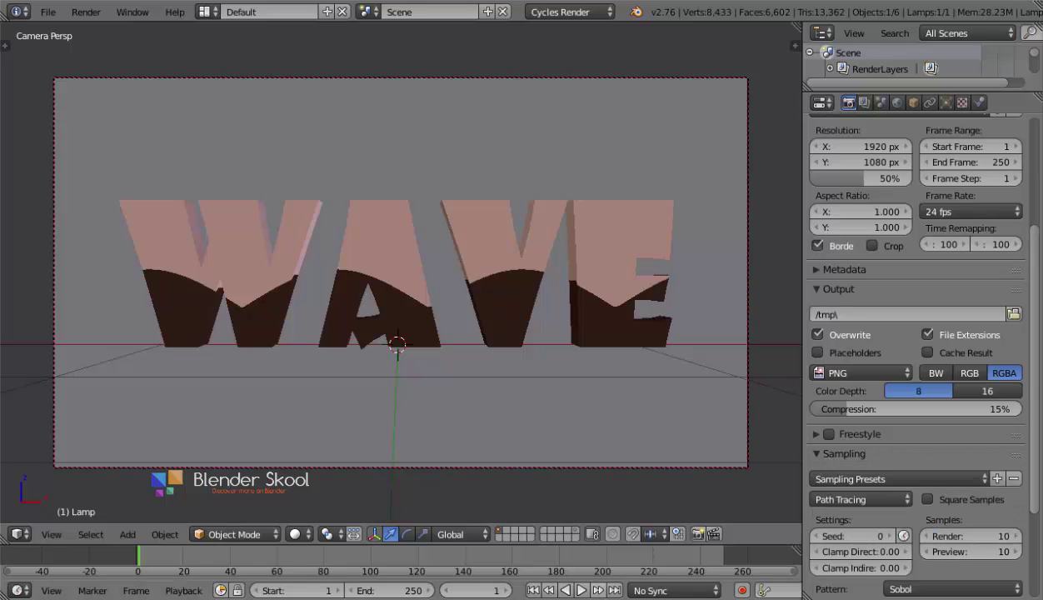
{"action": "key", "text": "Return"}
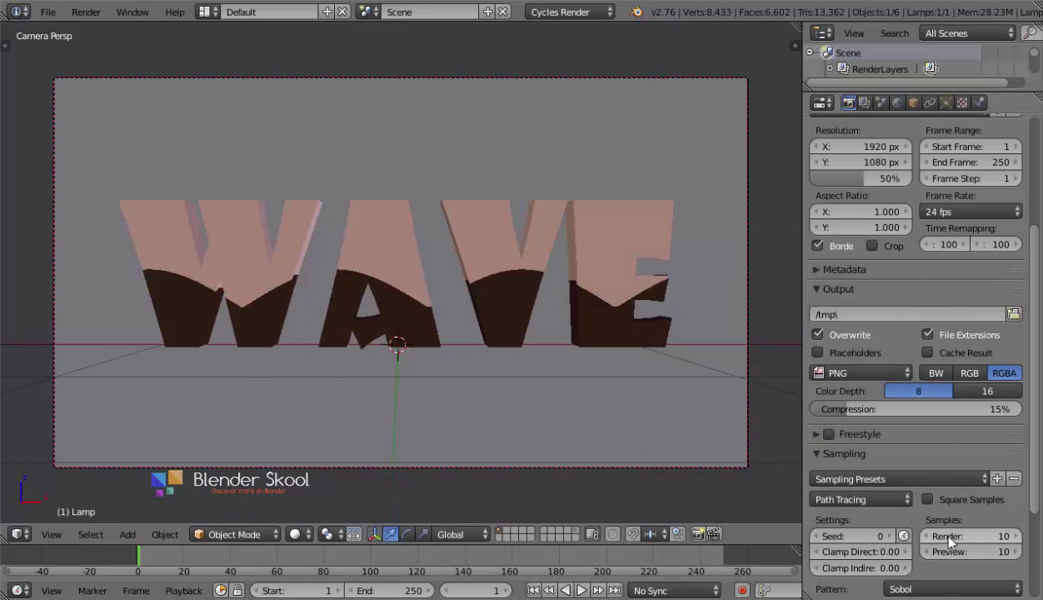
{"action": "left_click", "coordinate": [950, 536]}
{"action": "type", "text": "200"}
{"action": "key", "text": "Return"}
{"action": "scroll", "coordinate": [927, 524], "scroll_direction": "up", "scroll_amount": 5}
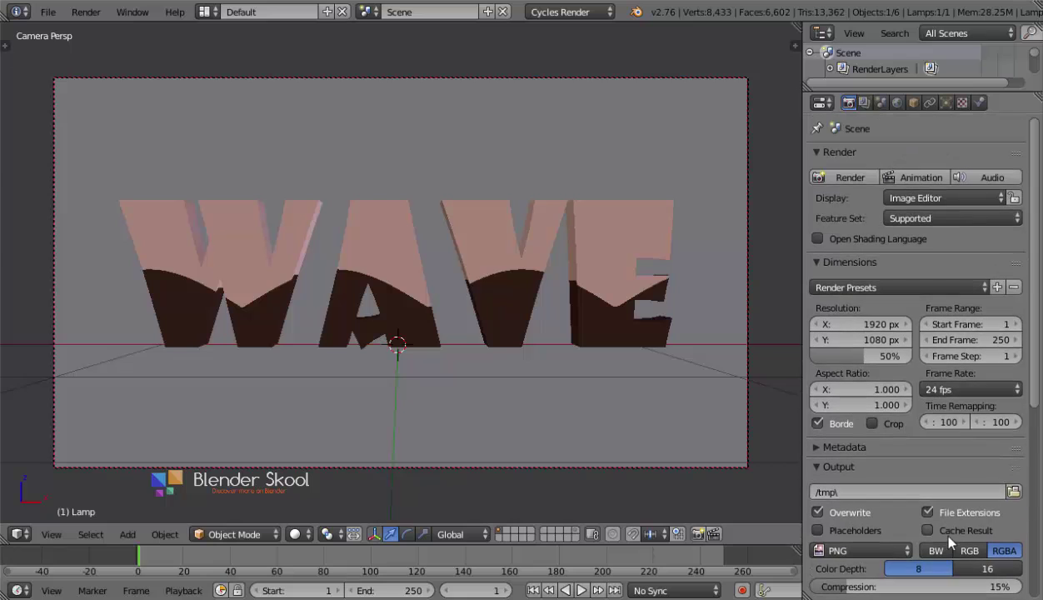
- Render frame 1 in Cycles and wait for the image to finish (01:52.58)
{"action": "left_click", "coordinate": [829, 176]}
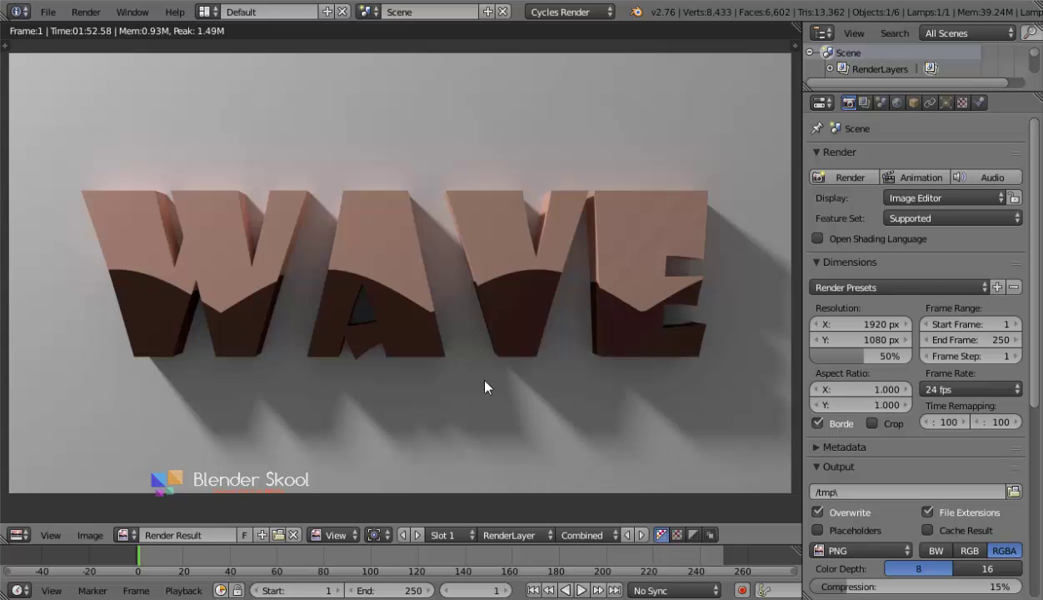
{"action": "scroll", "coordinate": [349, 292], "scroll_direction": "down", "scroll_amount": 1}
{"action": "scroll", "coordinate": [201, 293], "scroll_direction": "up", "scroll_amount": 1}
{"action": "scroll", "coordinate": [892, 75], "scroll_direction": "down", "scroll_amount": 5}
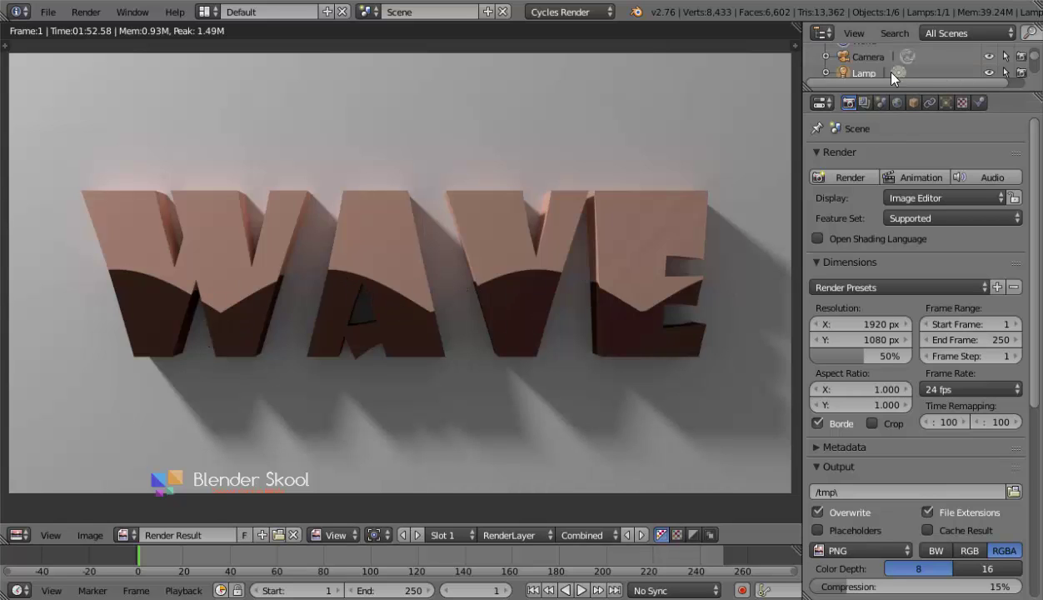
{"action": "scroll", "coordinate": [884, 76], "scroll_direction": "down", "scroll_amount": 1}
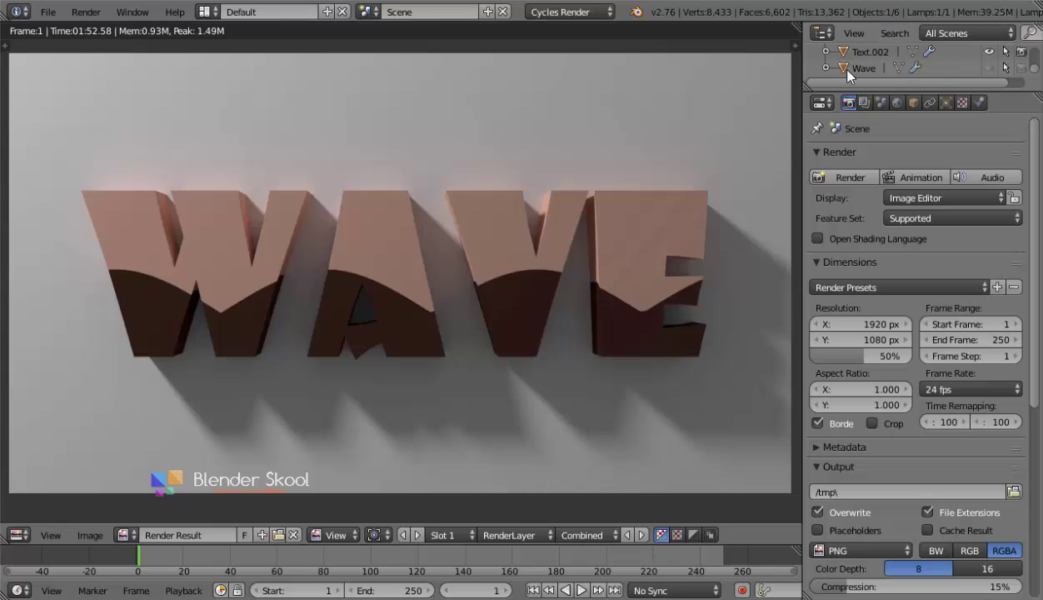
{"action": "scroll", "coordinate": [864, 74], "scroll_direction": "up", "scroll_amount": 6}
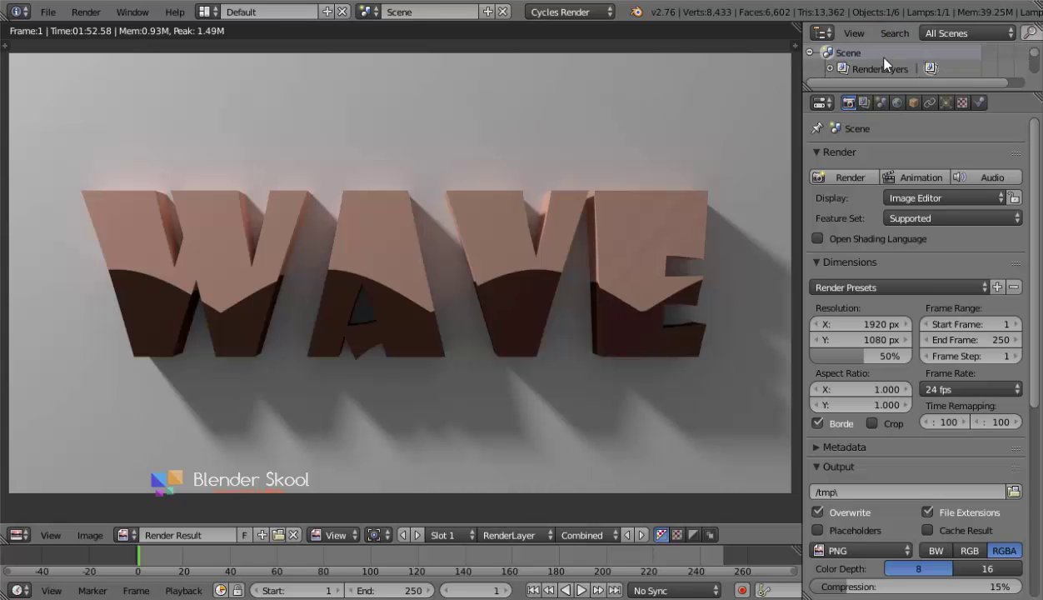
{"action": "scroll", "coordinate": [402, 180], "scroll_direction": "up", "scroll_amount": 1}
{"action": "scroll", "coordinate": [402, 182], "scroll_direction": "down", "scroll_amount": 2}
{"action": "scroll", "coordinate": [399, 181], "scroll_direction": "up", "scroll_amount": 1}
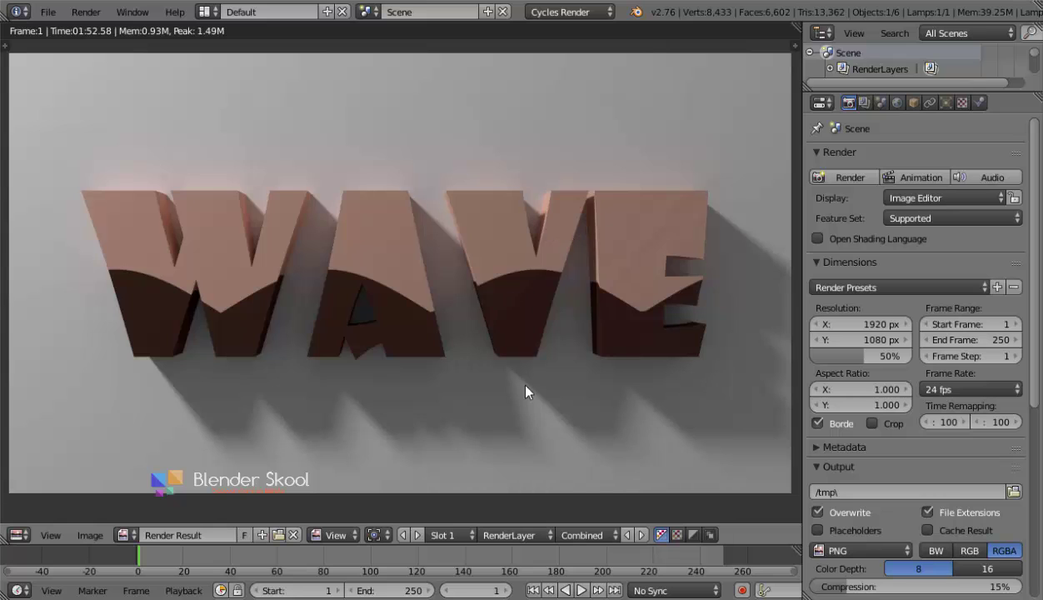
- Turn the area into the Compositing node editor with Use Nodes on, spreading Render Layers and Composite apart
{"action": "left_click", "coordinate": [18, 535]}
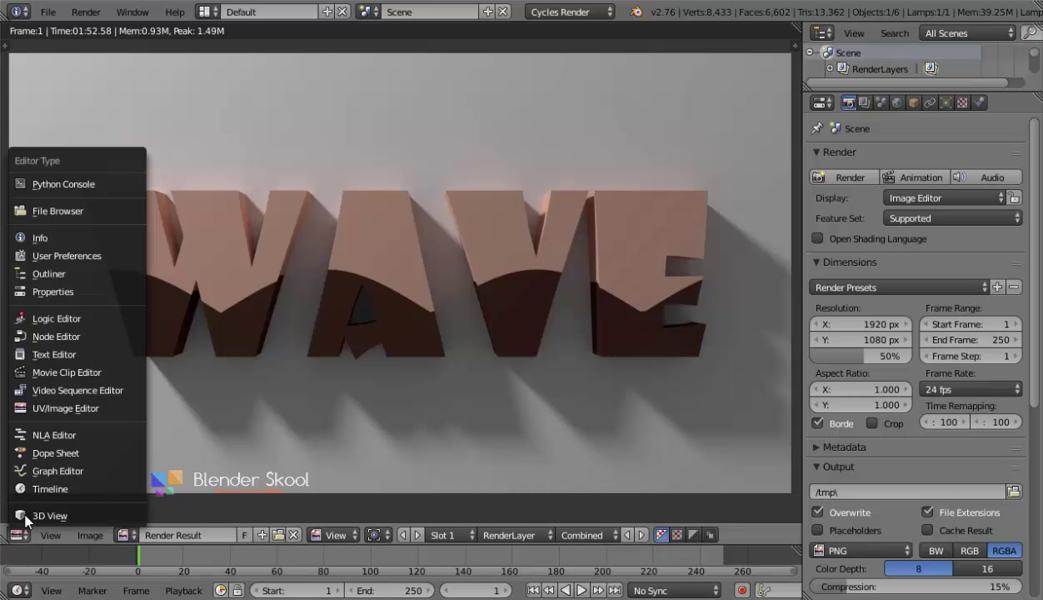
{"action": "left_click", "coordinate": [69, 335]}
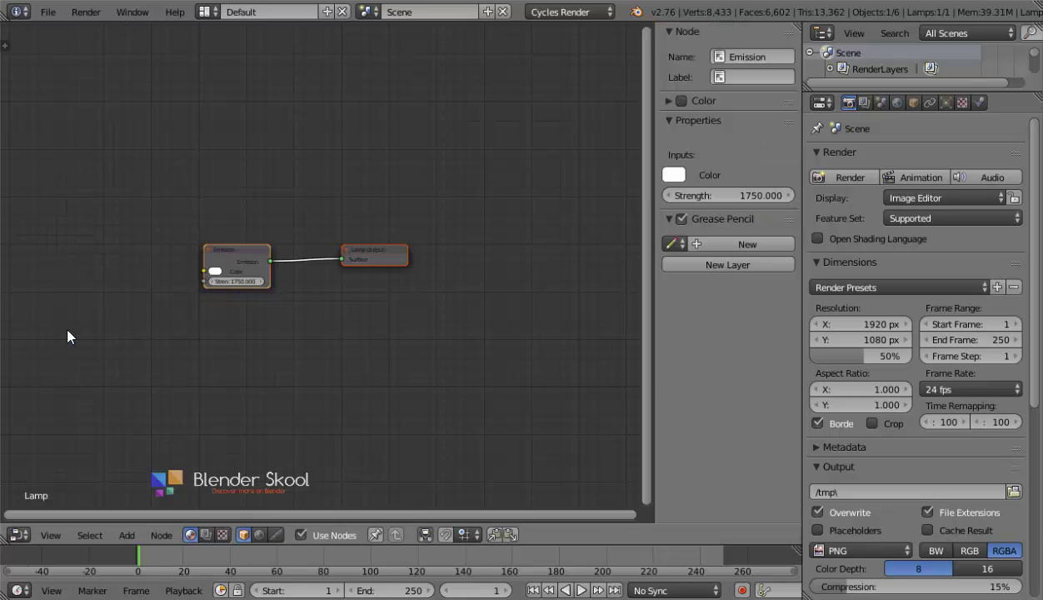
{"action": "left_click", "coordinate": [205, 535]}
{"action": "left_click", "coordinate": [255, 536]}
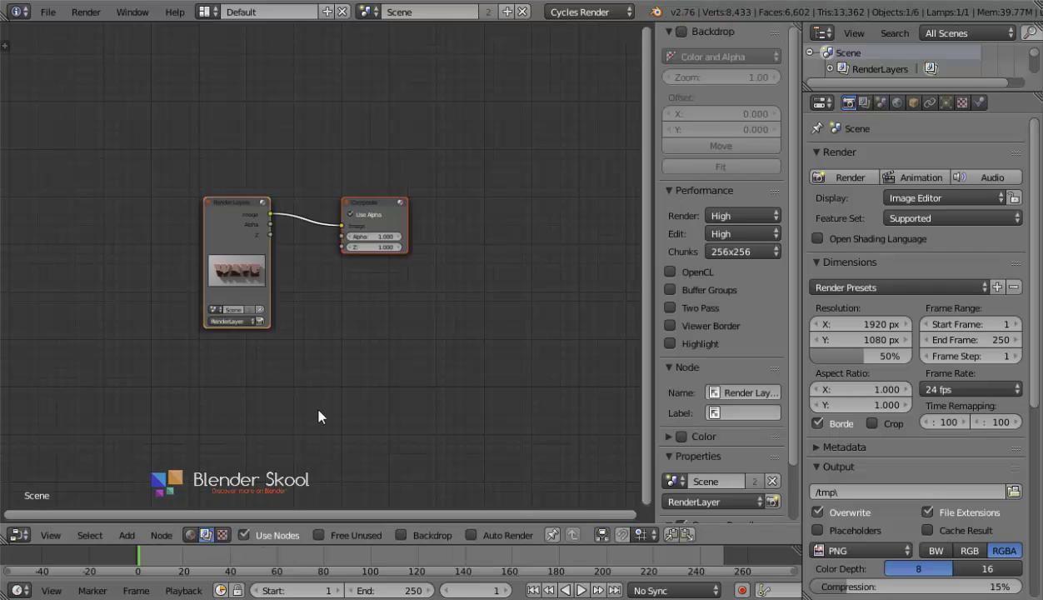
{"action": "key", "text": "n"}
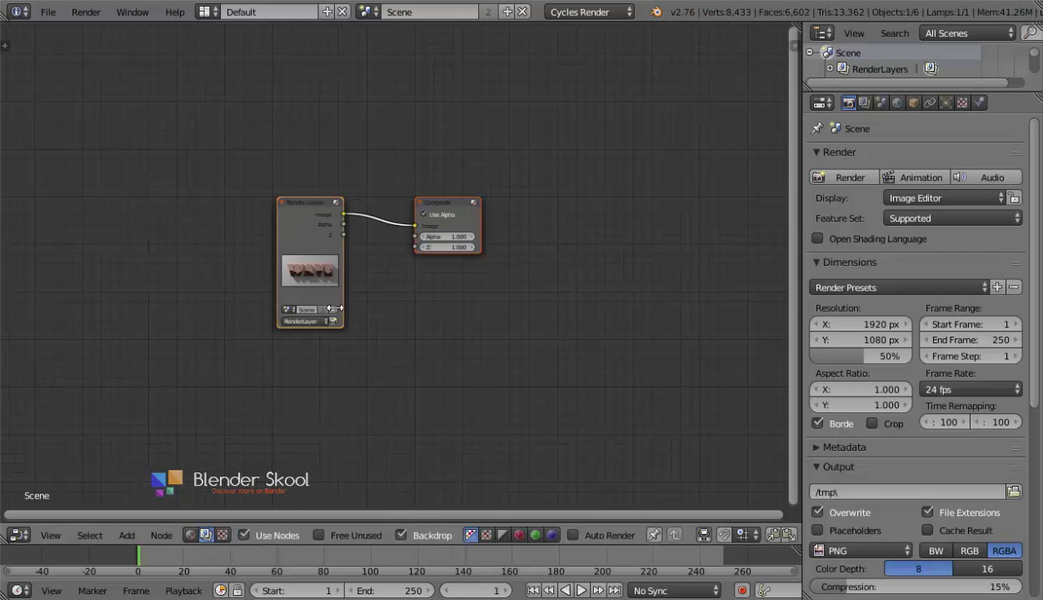
{"action": "left_click_drag", "start_coordinate": [285, 247], "coordinate": [56, 194]}
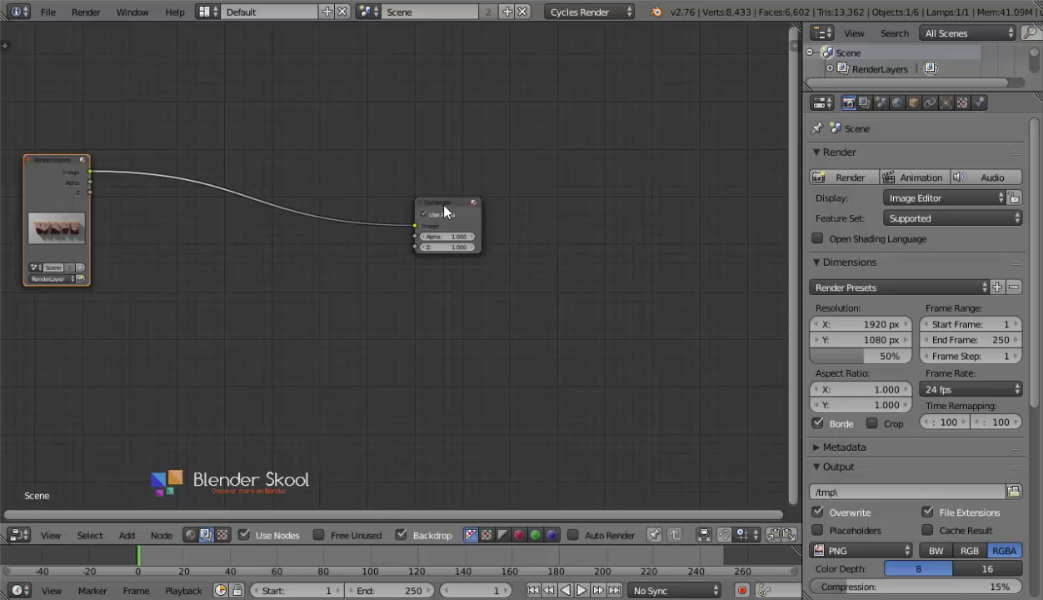
{"action": "left_click_drag", "start_coordinate": [434, 201], "coordinate": [574, 168]}
- Append all node groups from Photo_Editing_Nodes.blend
{"action": "left_click", "coordinate": [48, 11]}
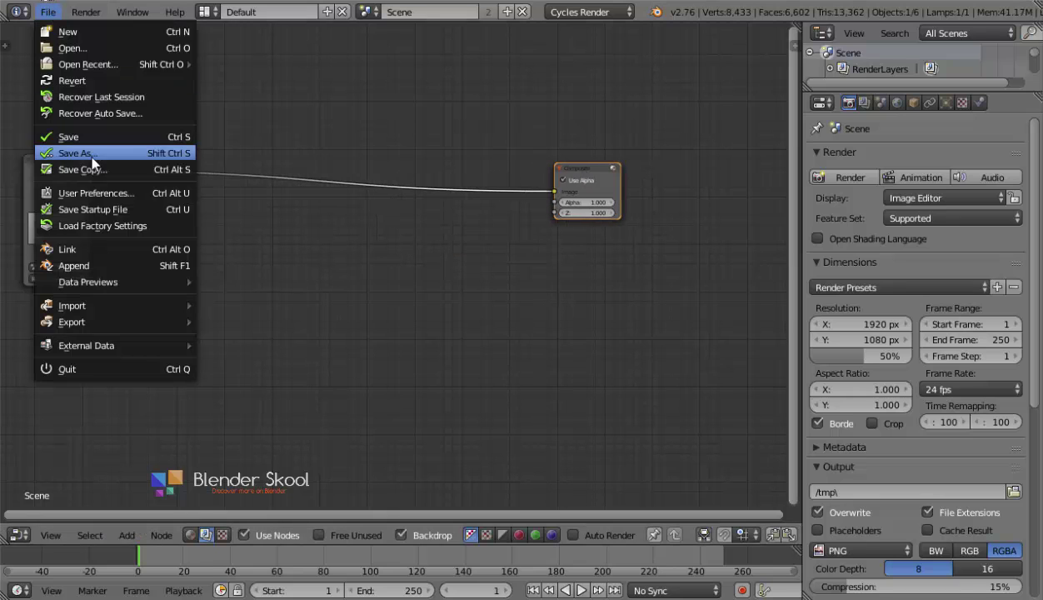
{"action": "left_click", "coordinate": [102, 260]}
{"action": "scroll", "coordinate": [101, 246], "scroll_direction": "down", "scroll_amount": 2}
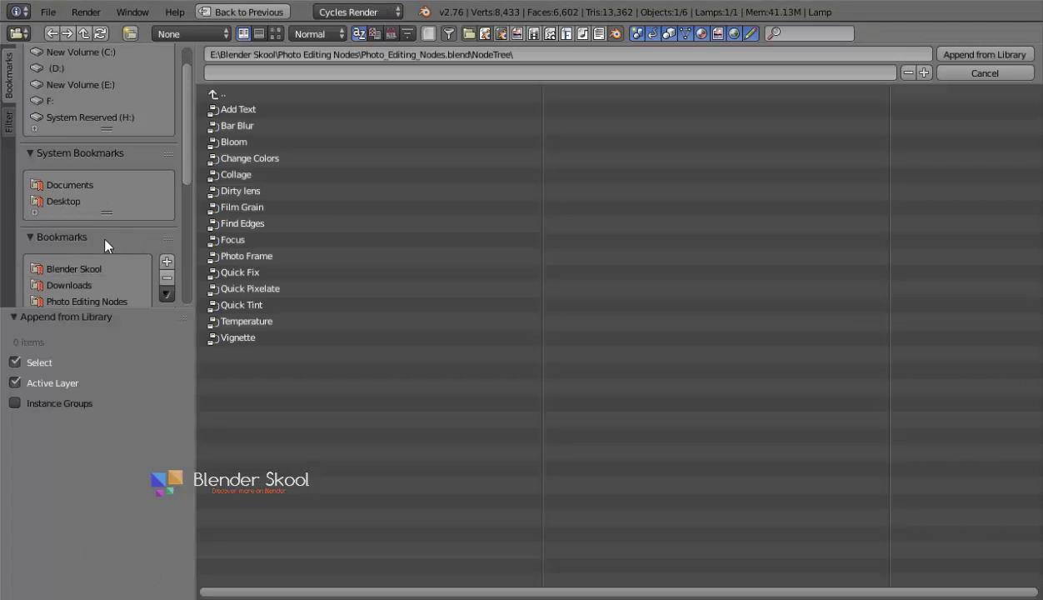
{"action": "key", "text": "a"}
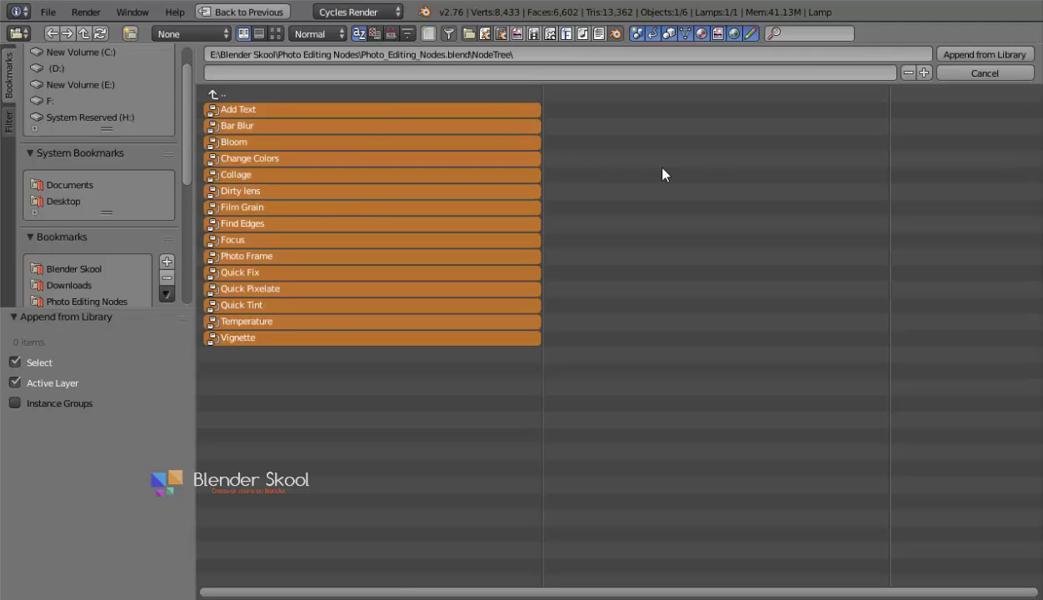
{"action": "left_click", "coordinate": [981, 54]}
{"action": "mouse_move", "coordinate": [312, 258]}
{"action": "middle_mouse_down"}
{"action": "mouse_move", "coordinate": [328, 229]}
{"action": "mouse_move", "coordinate": [346, 233]}
{"action": "mouse_move", "coordinate": [328, 265]}
{"action": "middle_mouse_up"}
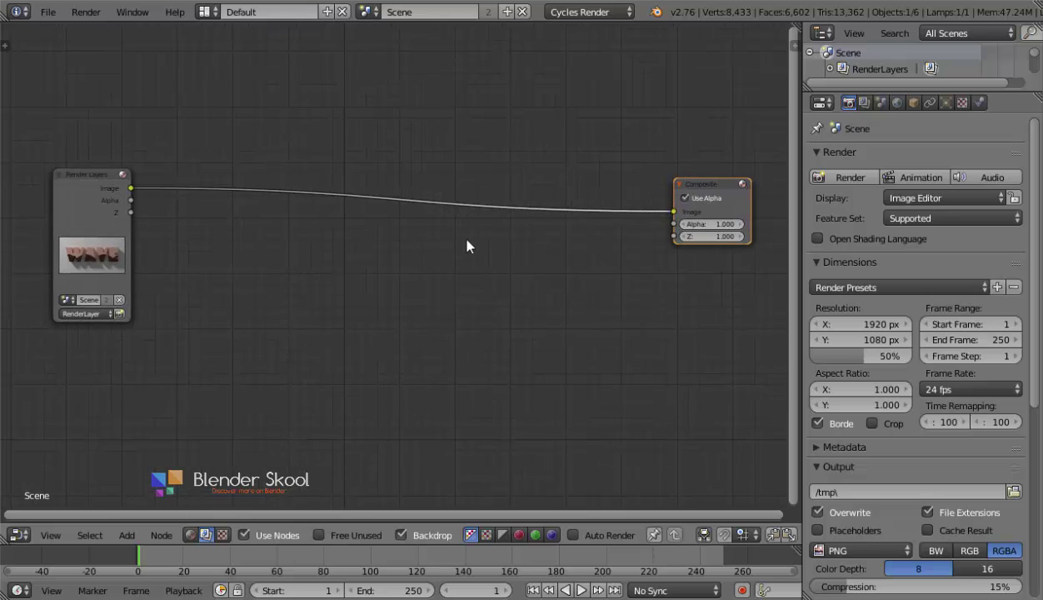
- Add a Viewer node showing the render backdrop, placed near the Composite node
{"action": "left_click_drag", "start_coordinate": [75, 186], "coordinate": [58, 183]}
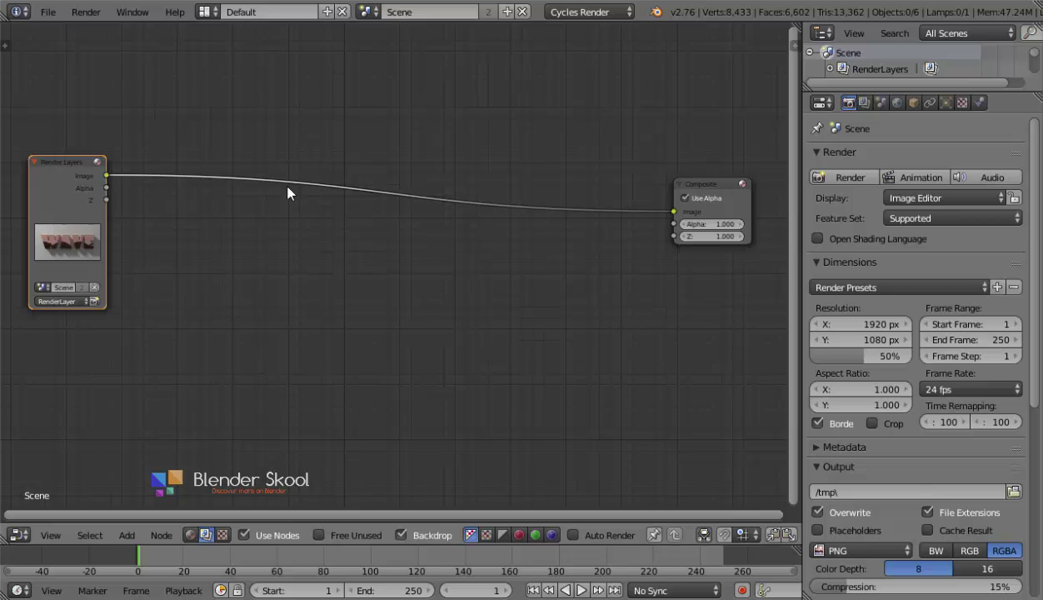
{"action": "left_click", "coordinate": [44, 180], "text": "ctrl+shift"}
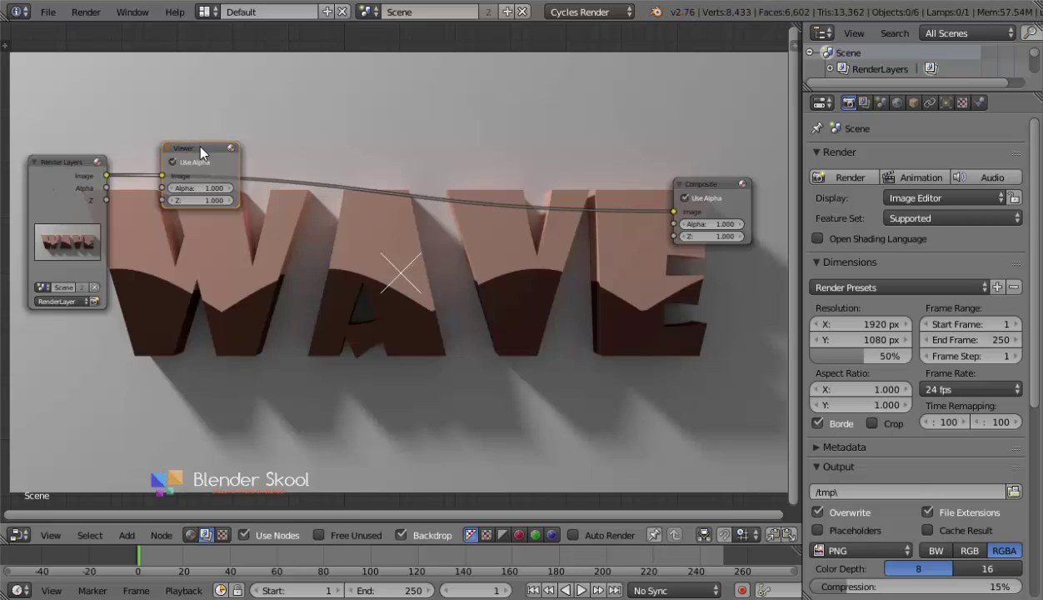
{"action": "left_click_drag", "start_coordinate": [200, 146], "coordinate": [726, 334]}
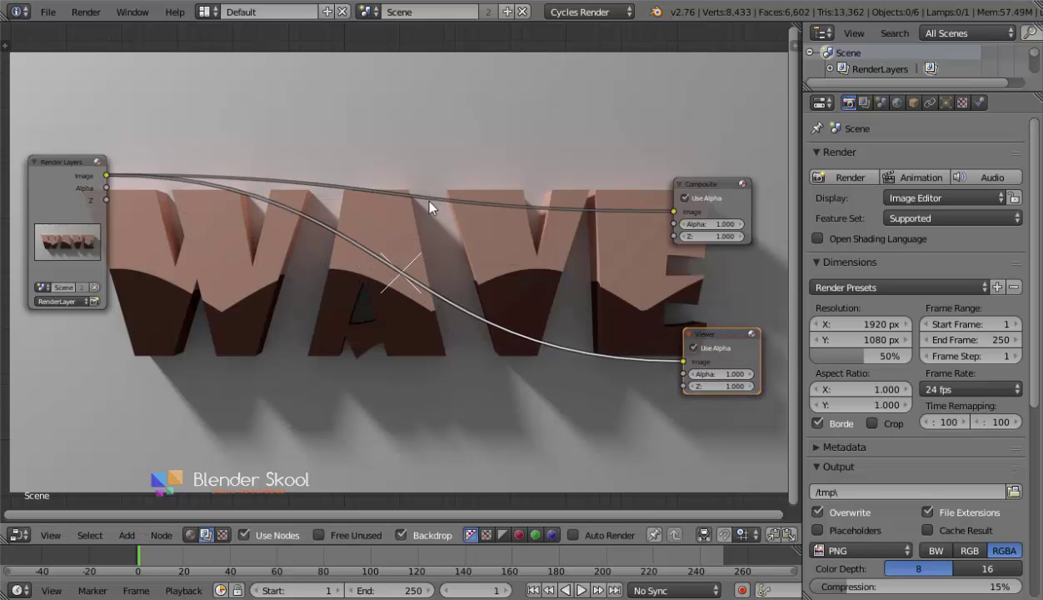
- Insert an RGB Curves node before the Viewer, bending its curve up to X 0.42778, Y 0.60000
{"action": "key", "text": "shift+a"}
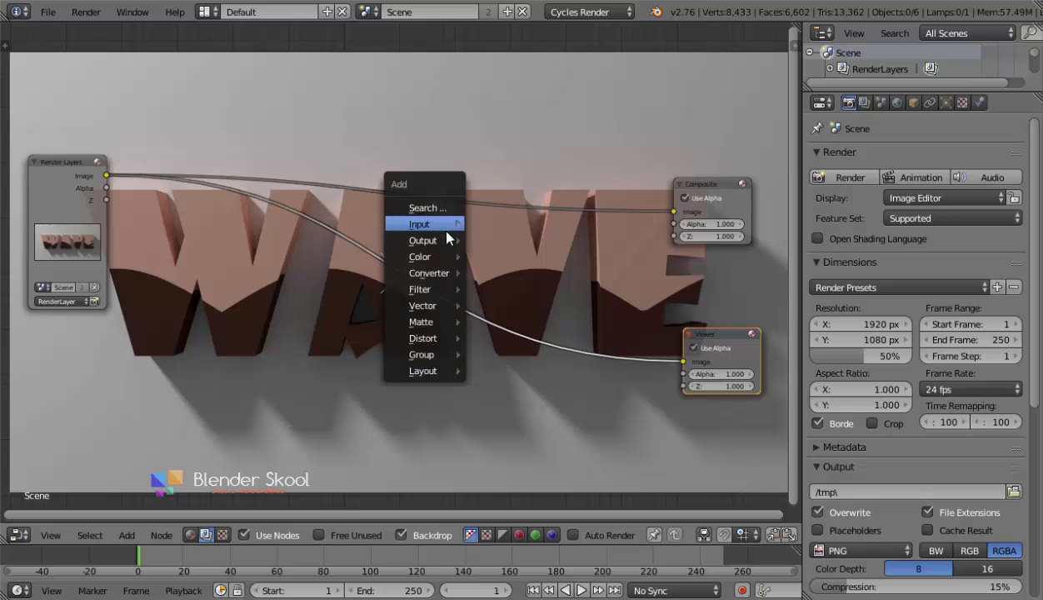
{"action": "mouse_move", "coordinate": [442, 246]}
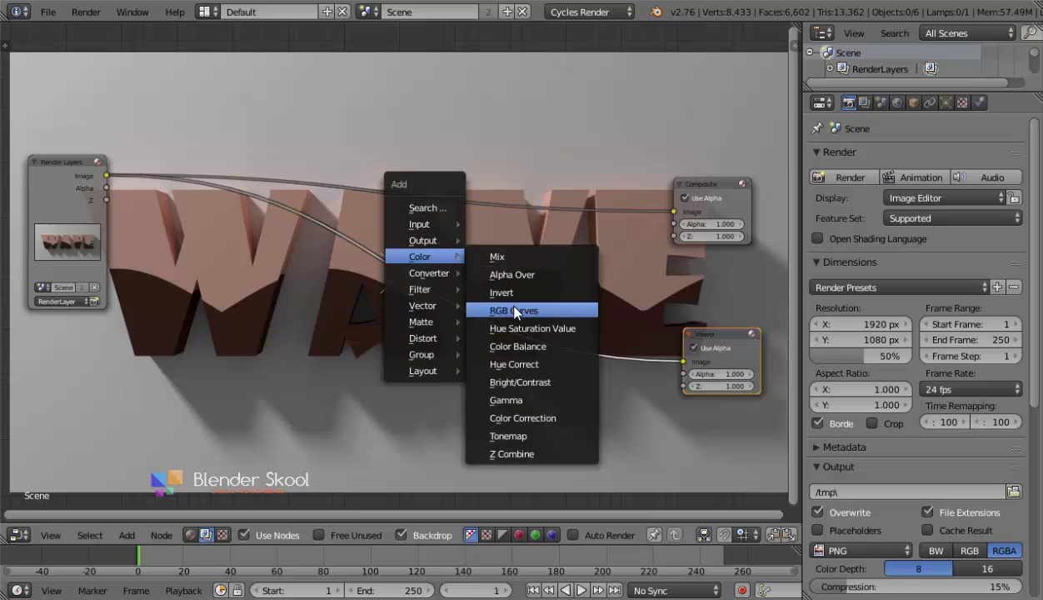
{"action": "left_click", "coordinate": [514, 311]}
{"action": "left_click", "coordinate": [344, 319]}
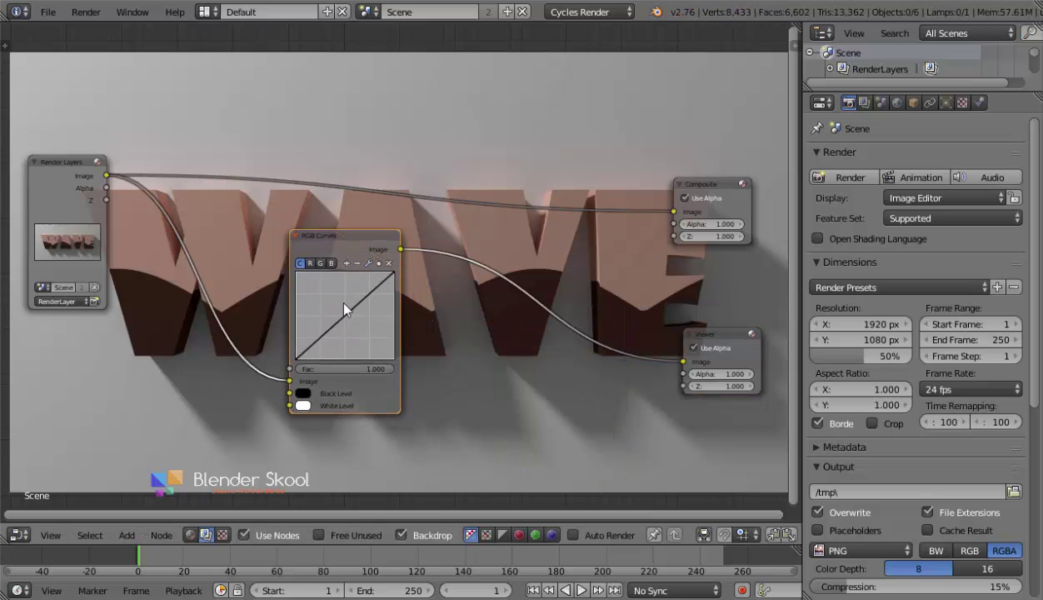
{"action": "left_click_drag", "start_coordinate": [344, 317], "coordinate": [338, 307]}
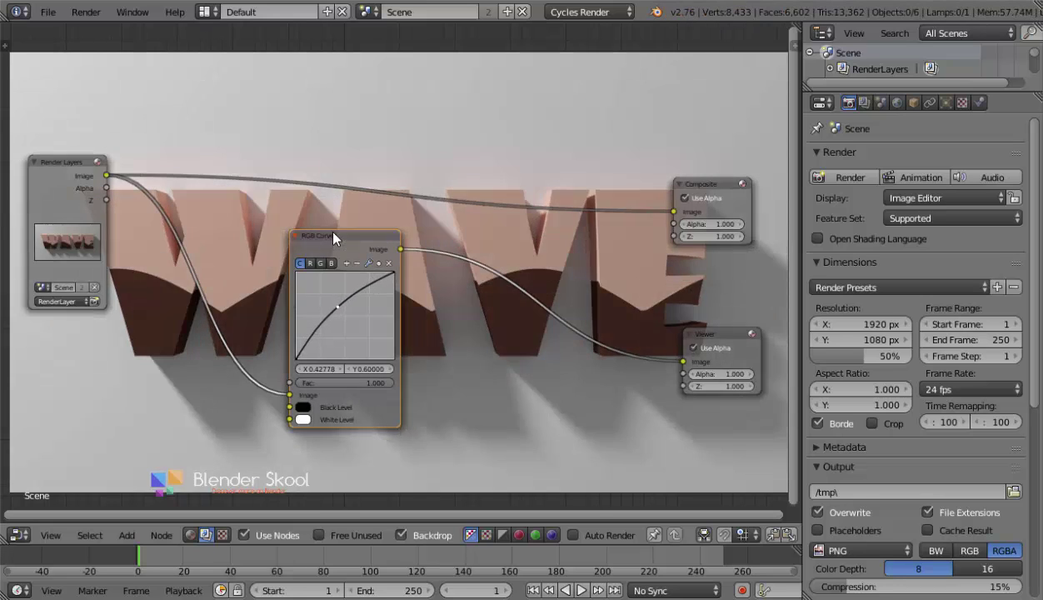
{"action": "left_click_drag", "start_coordinate": [333, 250], "coordinate": [578, 324]}
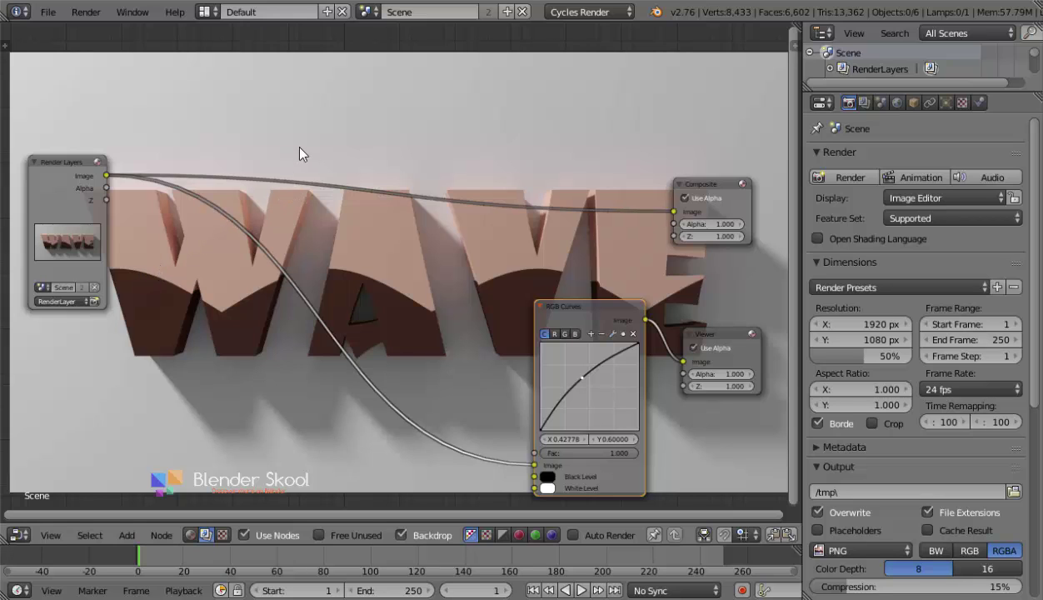
- Add a Vignette node group and insert it on the Render Layers–RGB Curves link
{"action": "key", "text": "shift+a"}
{"action": "mouse_move", "coordinate": [284, 213]}
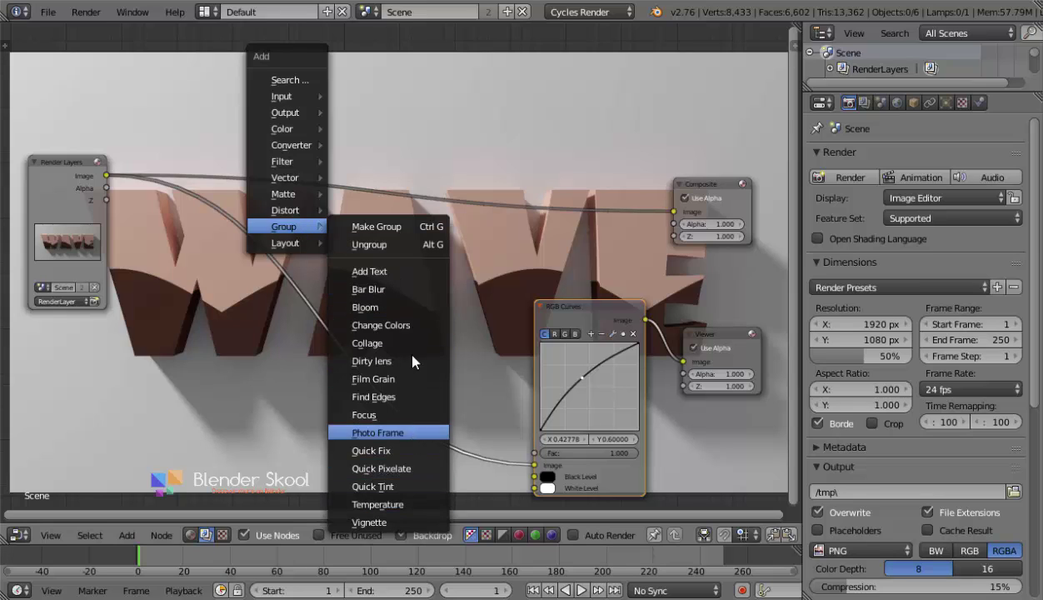
{"action": "left_click", "coordinate": [398, 526]}
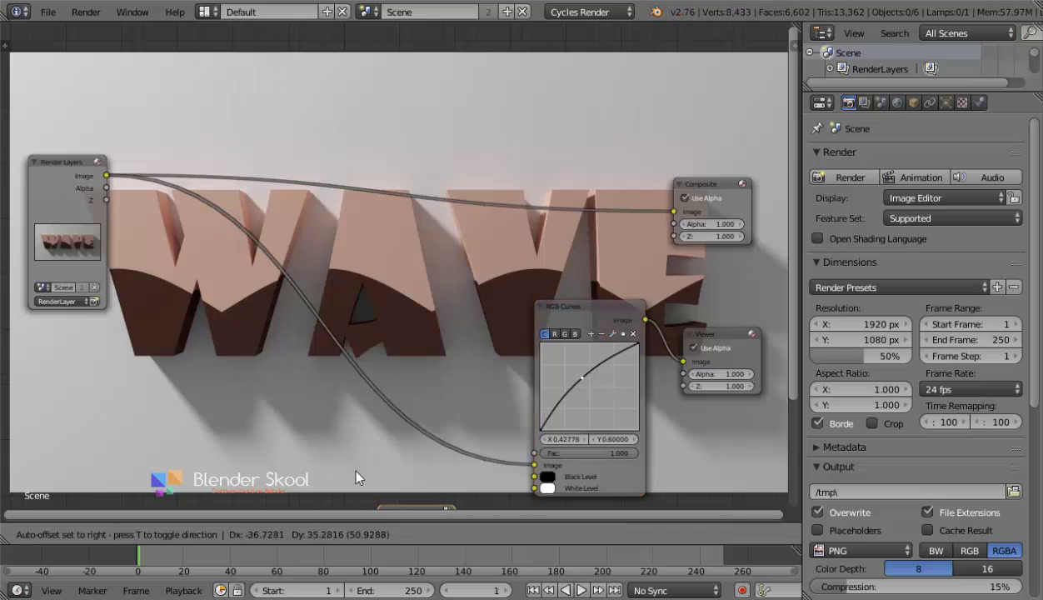
{"action": "left_click", "coordinate": [424, 370]}
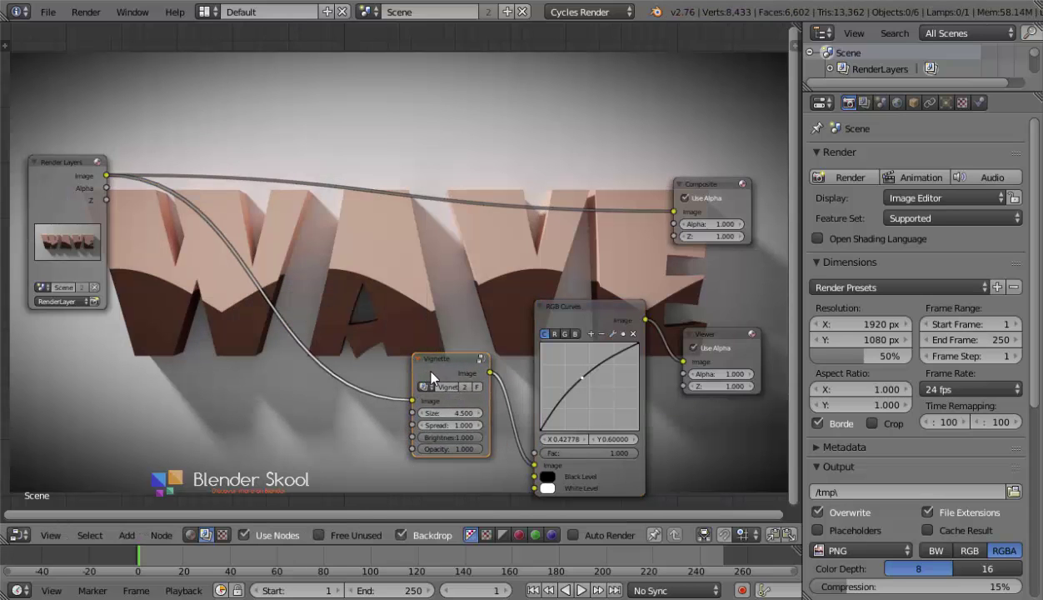
{"action": "left_click_drag", "start_coordinate": [421, 364], "coordinate": [411, 359]}
- Set the Vignette Opacity to 0.400
{"action": "left_click", "coordinate": [456, 449]}
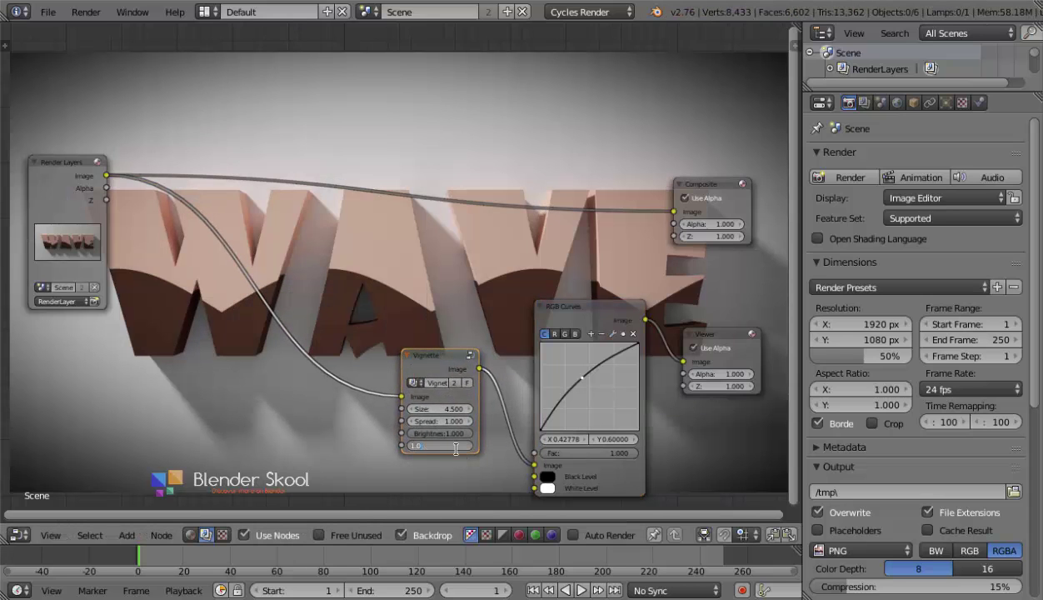
{"action": "type", "text": "0.3"}
{"action": "key", "text": "Return"}
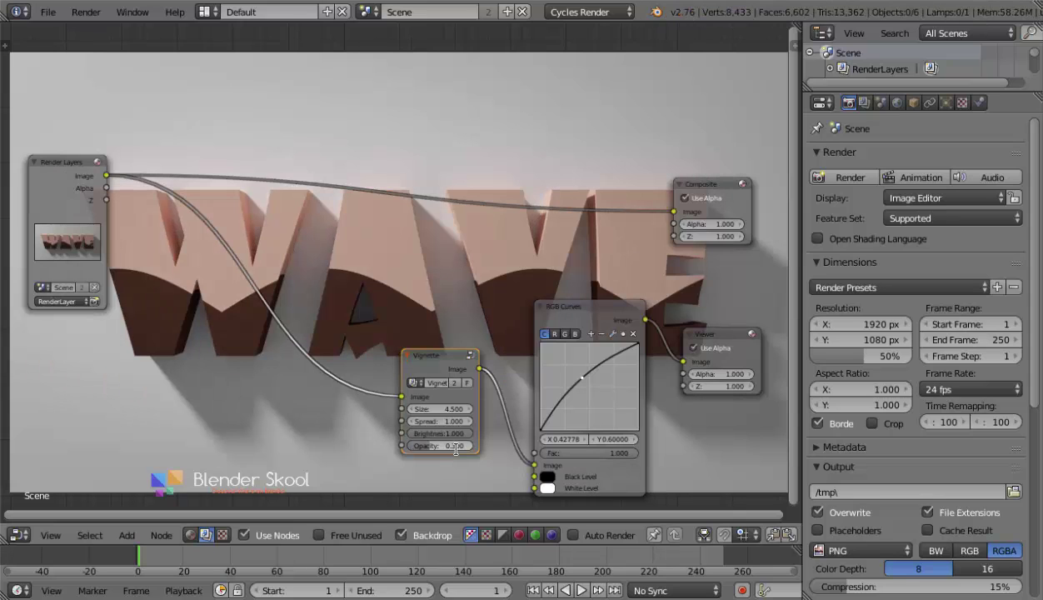
{"action": "left_click", "coordinate": [456, 446]}
{"action": "key", "text": "BackSpace"}
{"action": "key", "text": "Return"}
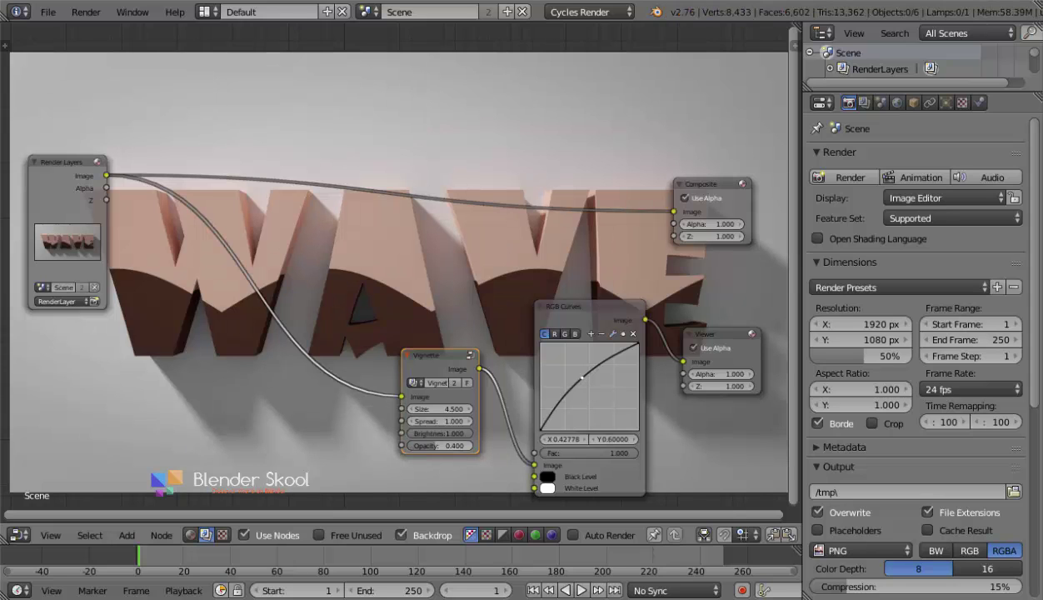
- Fine-tune the RGB Curves point slightly up and back down
{"action": "left_click_drag", "start_coordinate": [581, 381], "coordinate": [580, 374]}
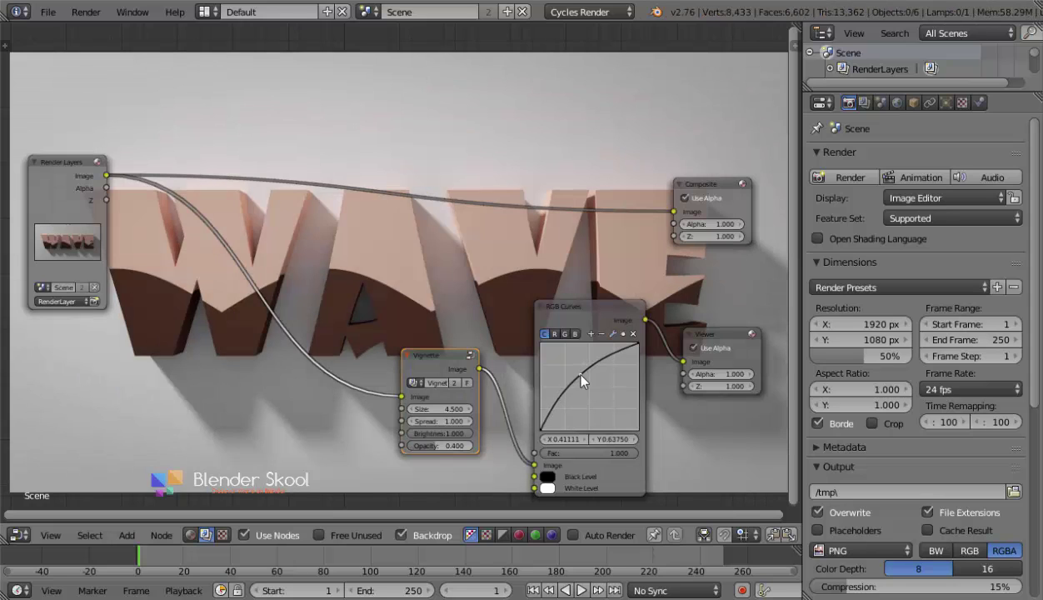
{"action": "left_click", "coordinate": [581, 381]}
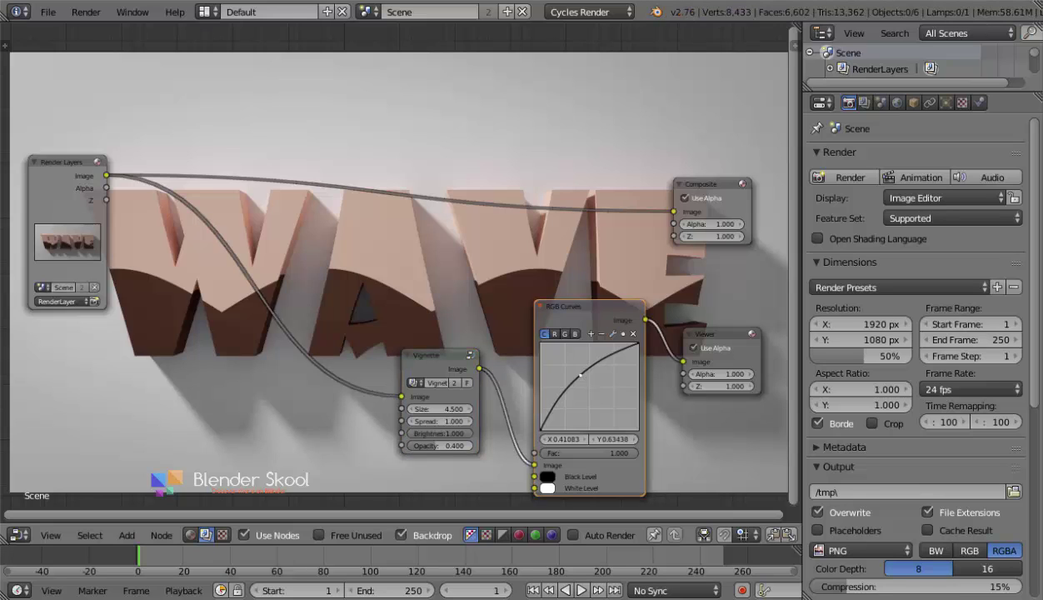
{"action": "left_click_drag", "start_coordinate": [581, 374], "coordinate": [582, 378]}
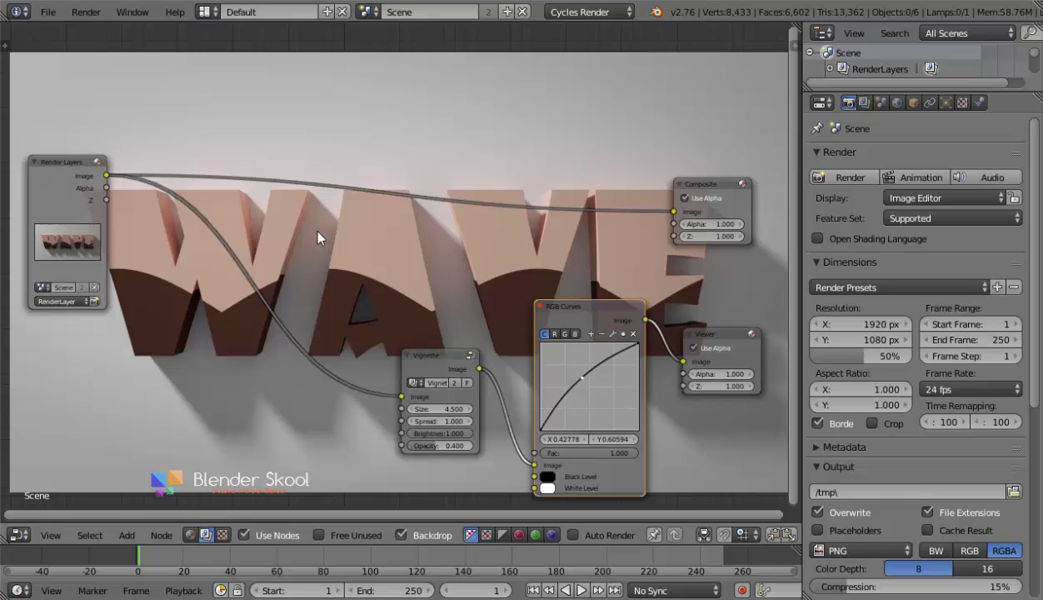
- Insert a Temperature node group before the Vignette and drag Coolness to 0.000
{"action": "key", "text": "shift+a"}
{"action": "mouse_move", "coordinate": [318, 231]}
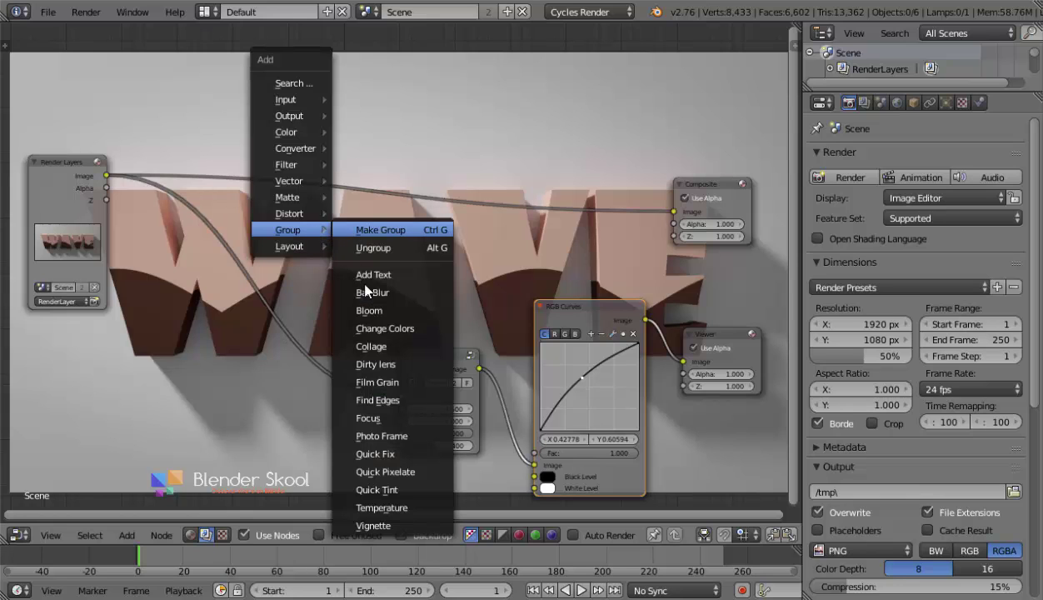
{"action": "left_click", "coordinate": [404, 505]}
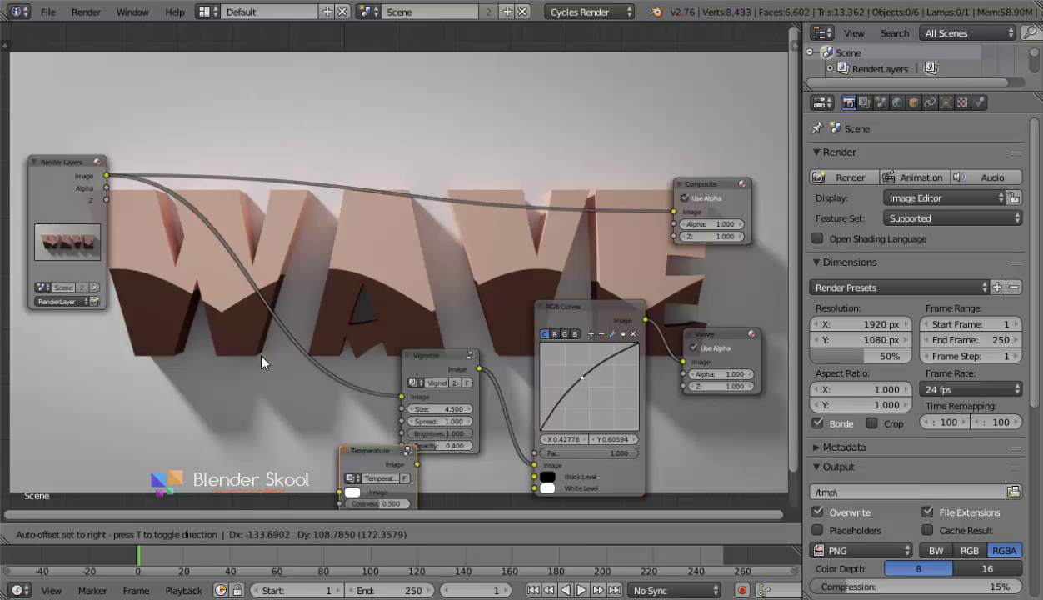
{"action": "left_click", "coordinate": [234, 283]}
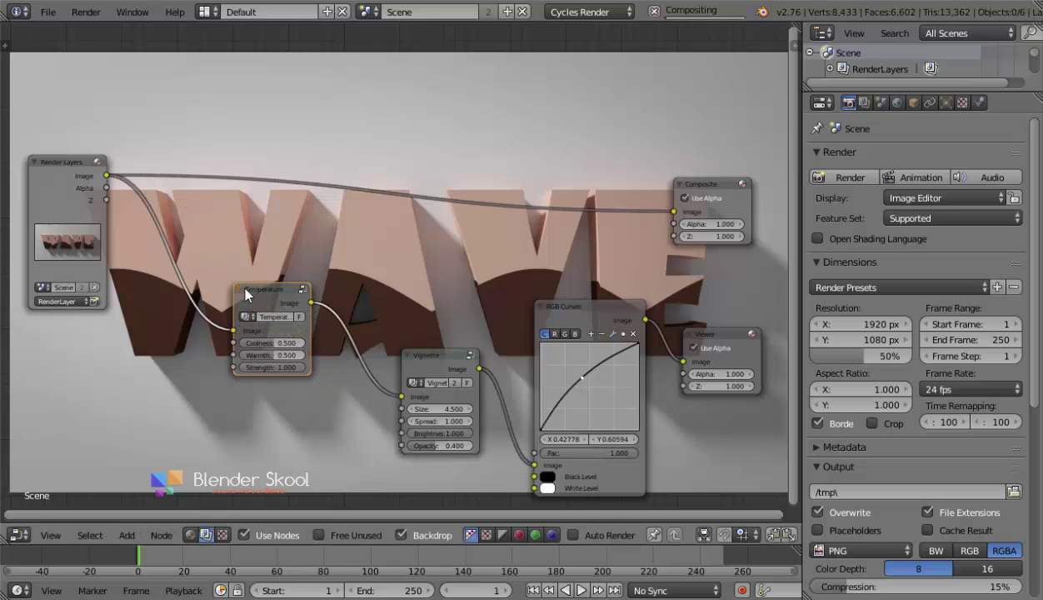
{"action": "left_click_drag", "start_coordinate": [284, 342], "coordinate": [304, 358]}
- Set the Temperature node's Warmth to 0.350
{"action": "left_click", "coordinate": [291, 355]}
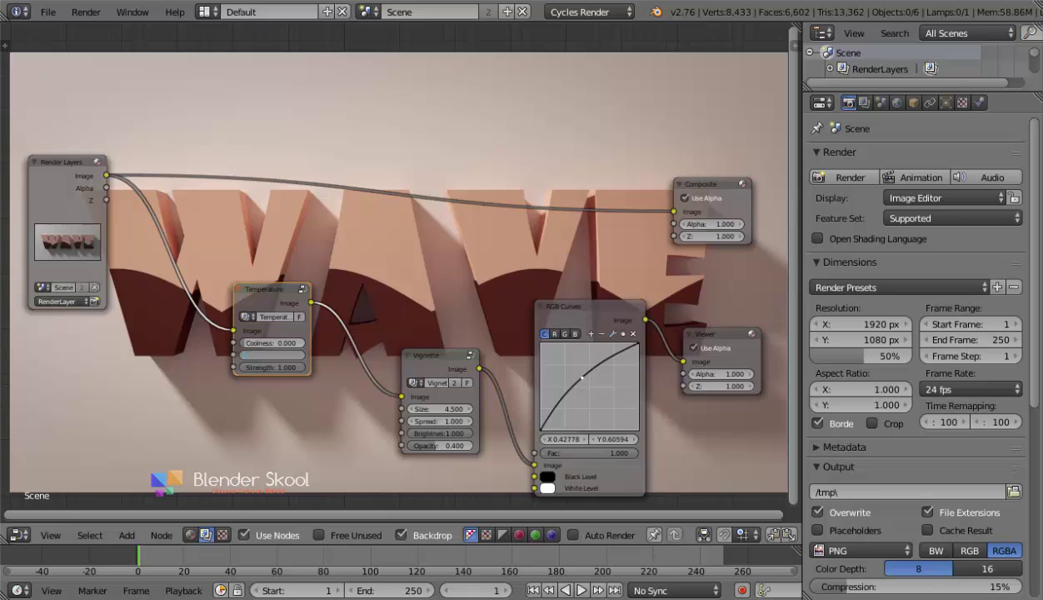
{"action": "type", "text": "-2"}
{"action": "key", "text": "Return"}
{"action": "left_click", "coordinate": [296, 355]}
{"action": "key", "text": "BackSpace"}
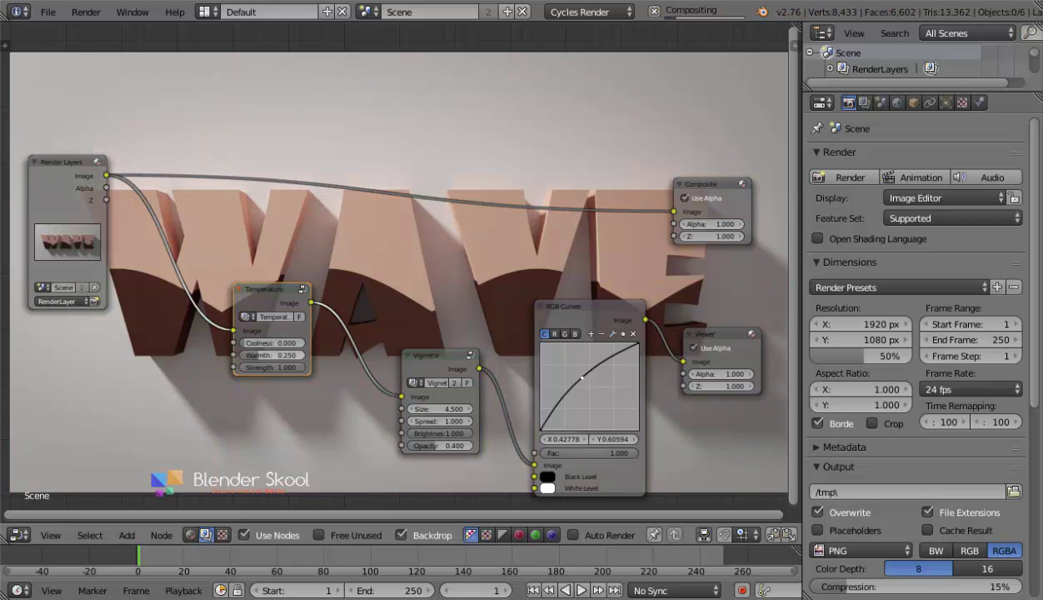
{"action": "left_click", "coordinate": [270, 355]}
{"action": "type", "text": "0.5"}
{"action": "key", "text": "Return"}
{"action": "middle_click_drag", "start_coordinate": [314, 349], "coordinate": [344, 340]}
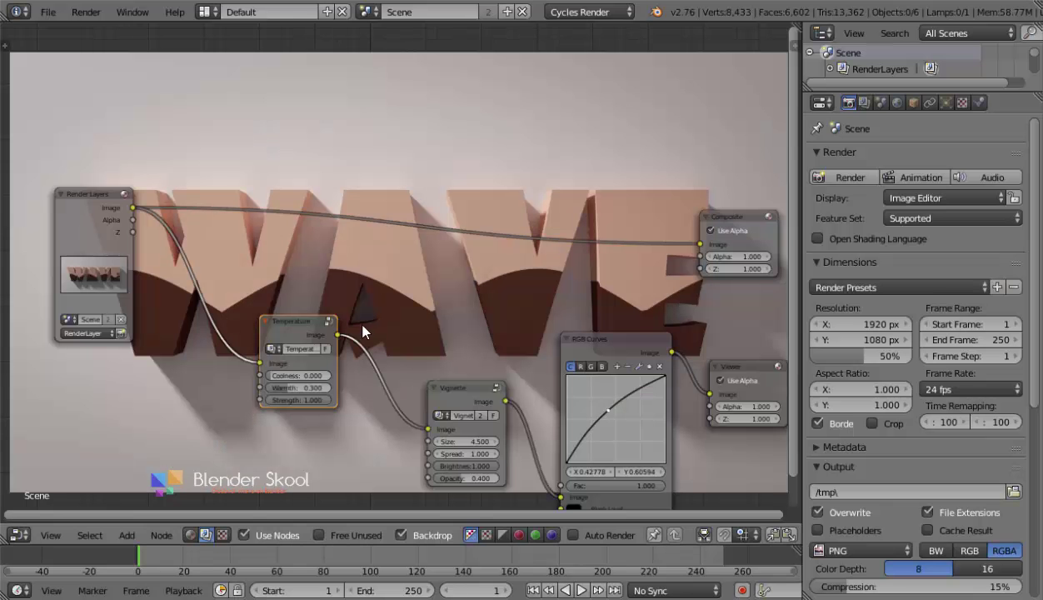
{"action": "middle_click_drag", "start_coordinate": [344, 340], "coordinate": [329, 333]}
{"action": "left_click", "coordinate": [285, 381]}
{"action": "type", "text": "0.35"}
{"action": "key", "text": "Return"}
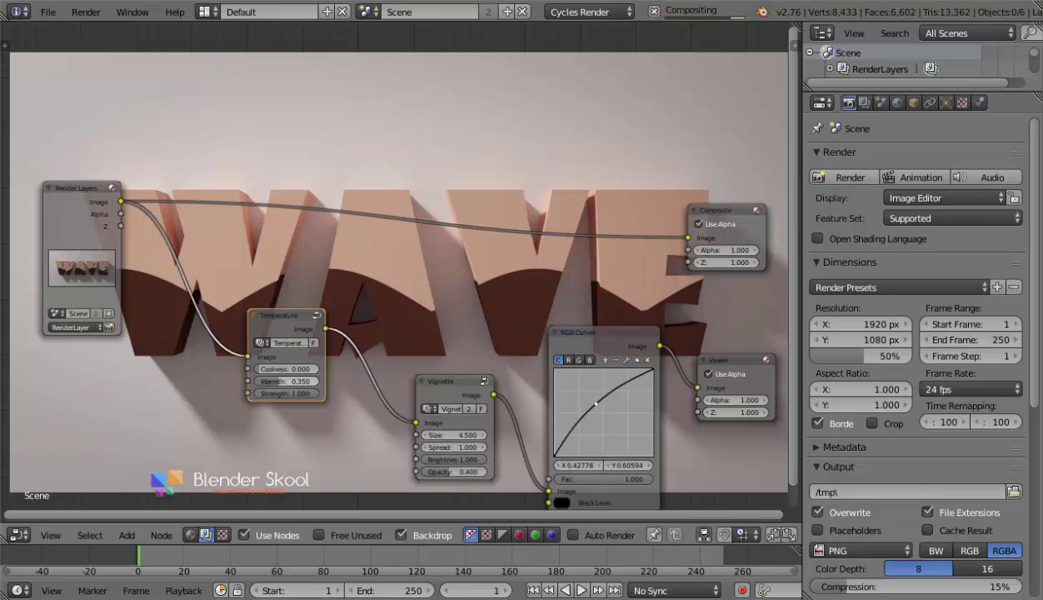
- Lift the RGB Curves point slightly higher
{"action": "left_click", "coordinate": [601, 409]}
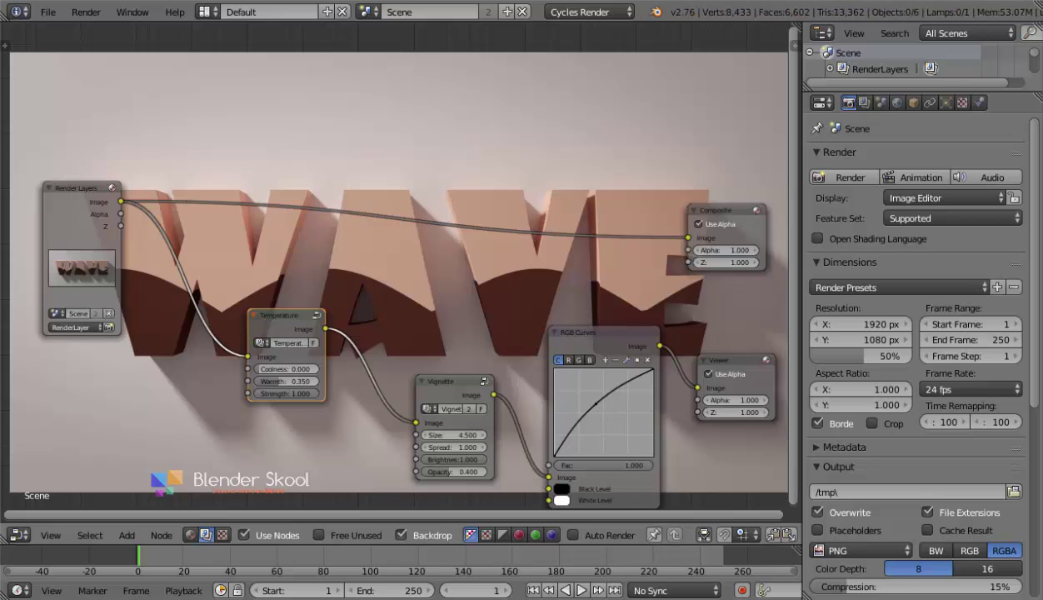
{"action": "left_click", "coordinate": [597, 403]}
{"action": "left_click_drag", "start_coordinate": [596, 402], "coordinate": [594, 401]}
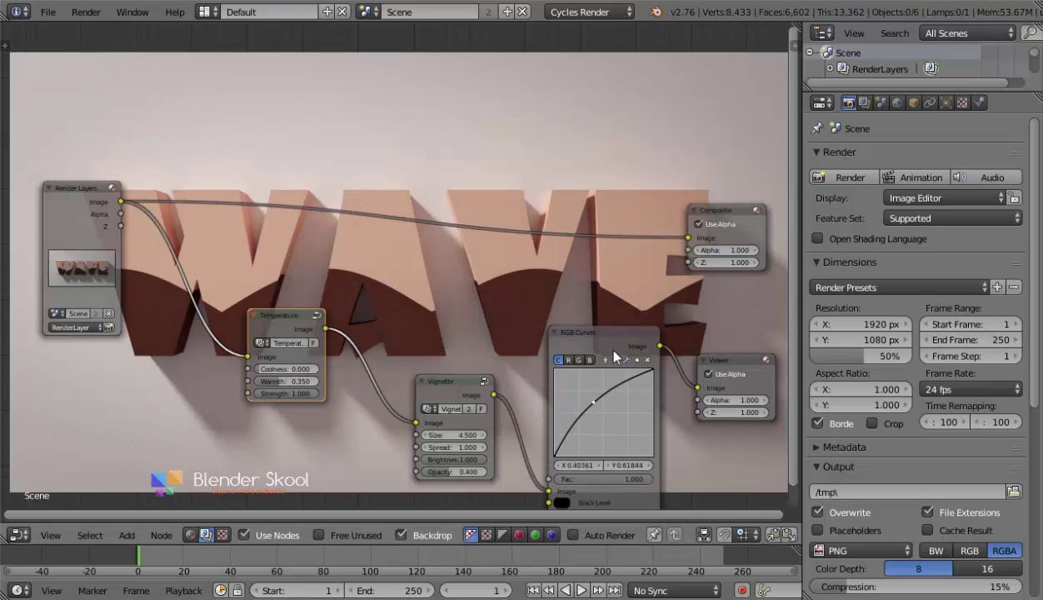
- Move Composite and Viewer right and link RGB Curves Image to Composite Image
{"action": "middle_click_drag", "start_coordinate": [696, 235], "coordinate": [497, 254]}
{"action": "left_click_drag", "start_coordinate": [516, 231], "coordinate": [627, 234]}
{"action": "left_click_drag", "start_coordinate": [540, 381], "coordinate": [699, 372]}
{"action": "left_click_drag", "start_coordinate": [461, 365], "coordinate": [577, 260]}
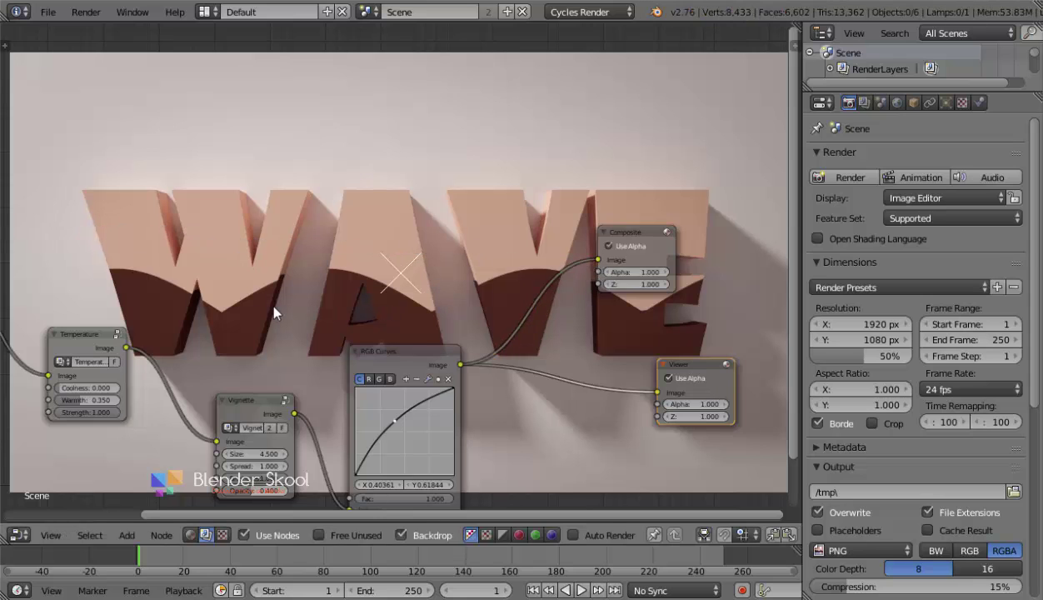
- Frame the whole node tree and save the blend file
{"action": "middle_click_drag", "start_coordinate": [267, 299], "coordinate": [373, 296]}
{"action": "scroll", "coordinate": [500, 300], "scroll_direction": "down", "scroll_amount": 1}
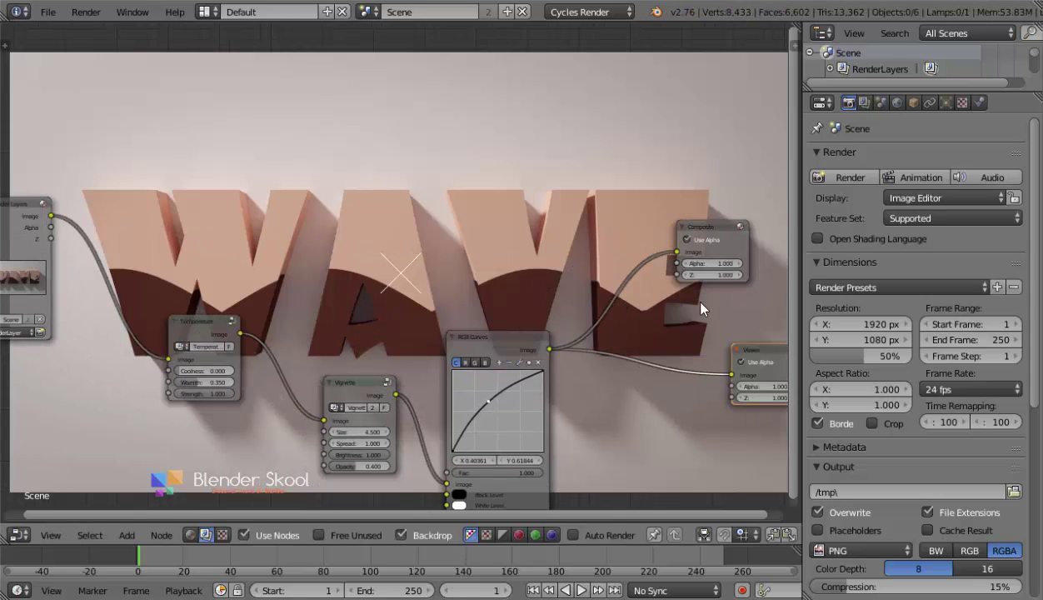
{"action": "key", "text": "ctrl+s"}
- Confirm overwriting the saved file and switch the area to the Image Editor
{"action": "left_click", "coordinate": [488, 265]}
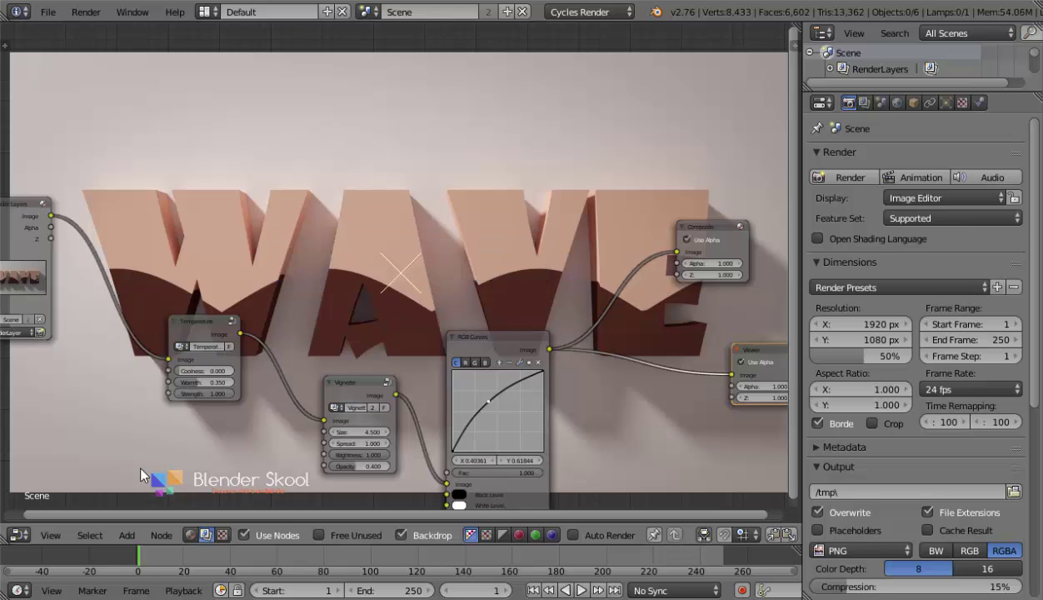
{"action": "left_click", "coordinate": [25, 534]}
{"action": "left_click", "coordinate": [71, 396]}
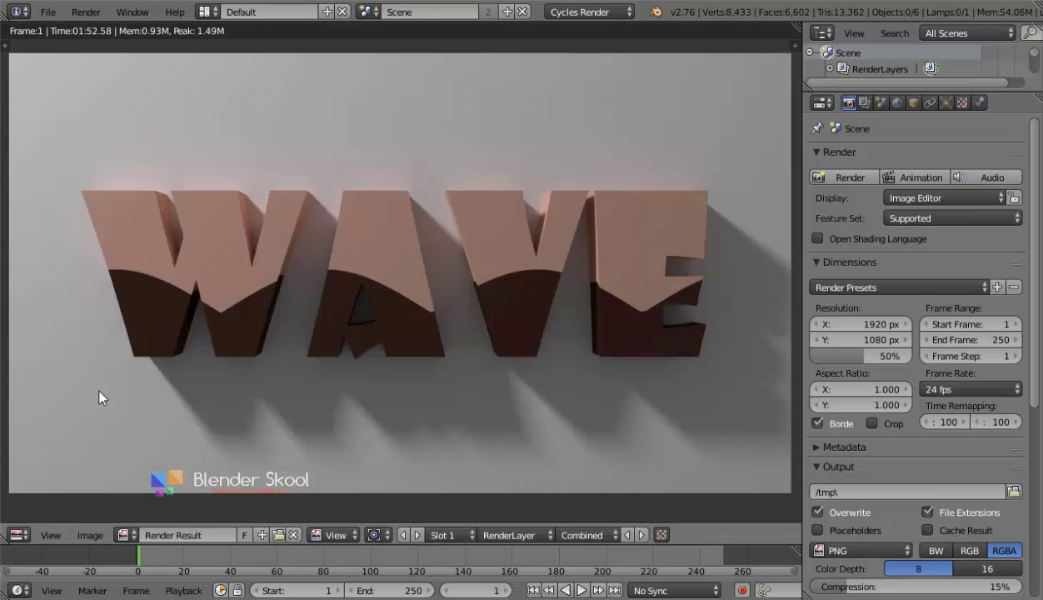
- Show the Viewer Node image in the Image Editor
{"action": "scroll", "coordinate": [214, 345], "scroll_direction": "up", "scroll_amount": 2}
{"action": "scroll", "coordinate": [214, 345], "scroll_direction": "down", "scroll_amount": 1}
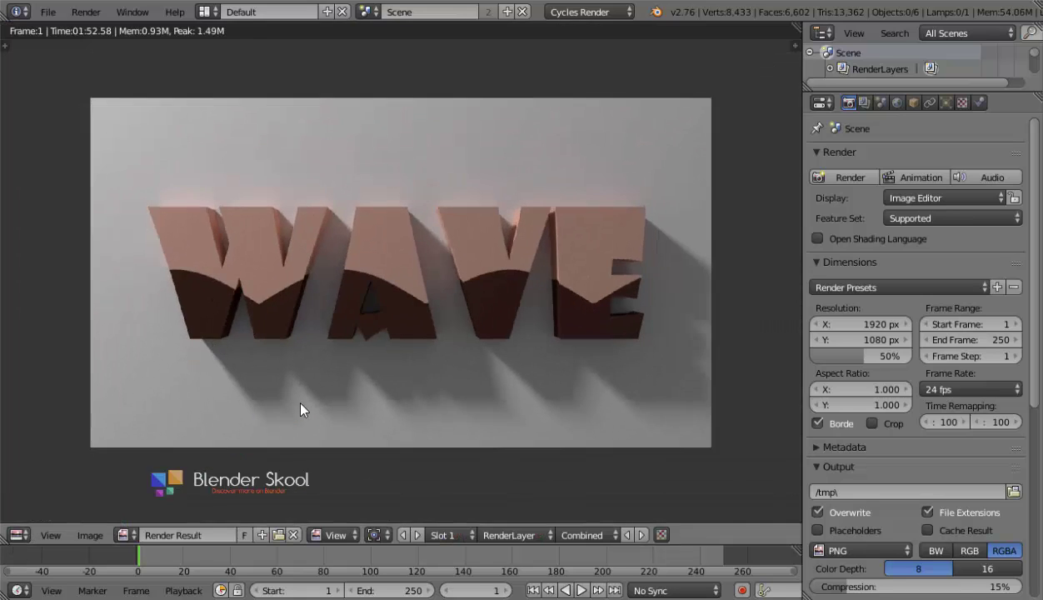
{"action": "scroll", "coordinate": [194, 489], "scroll_direction": "up", "scroll_amount": 1}
{"action": "left_click", "coordinate": [125, 535]}
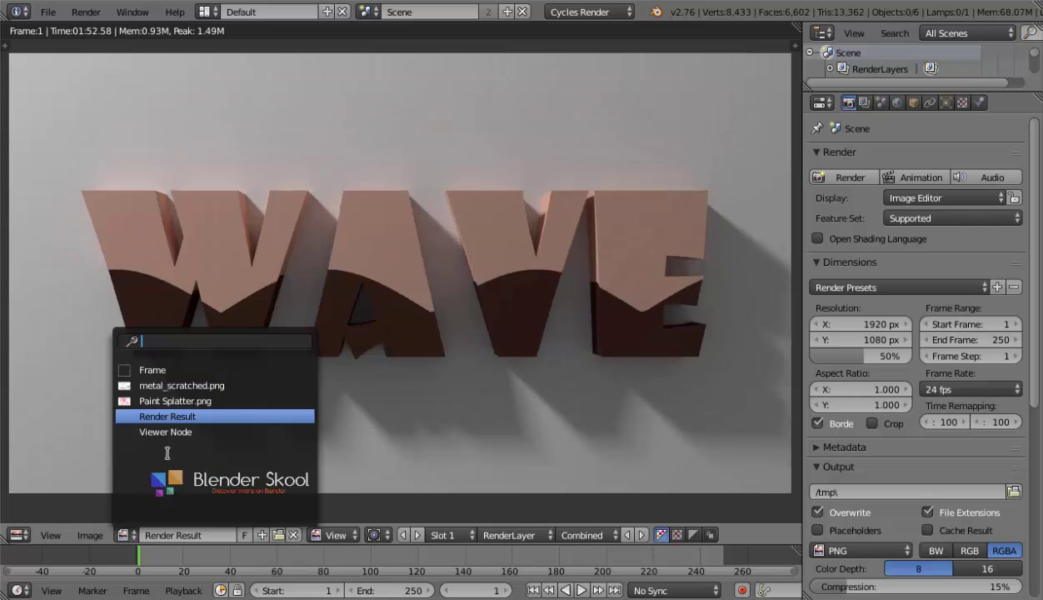
{"action": "left_click", "coordinate": [211, 432]}
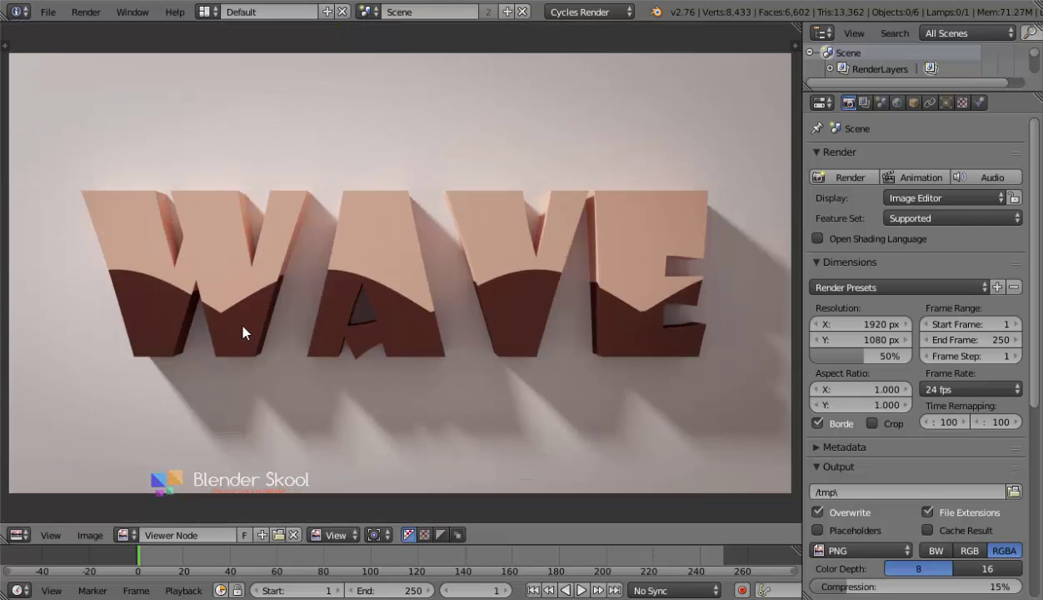